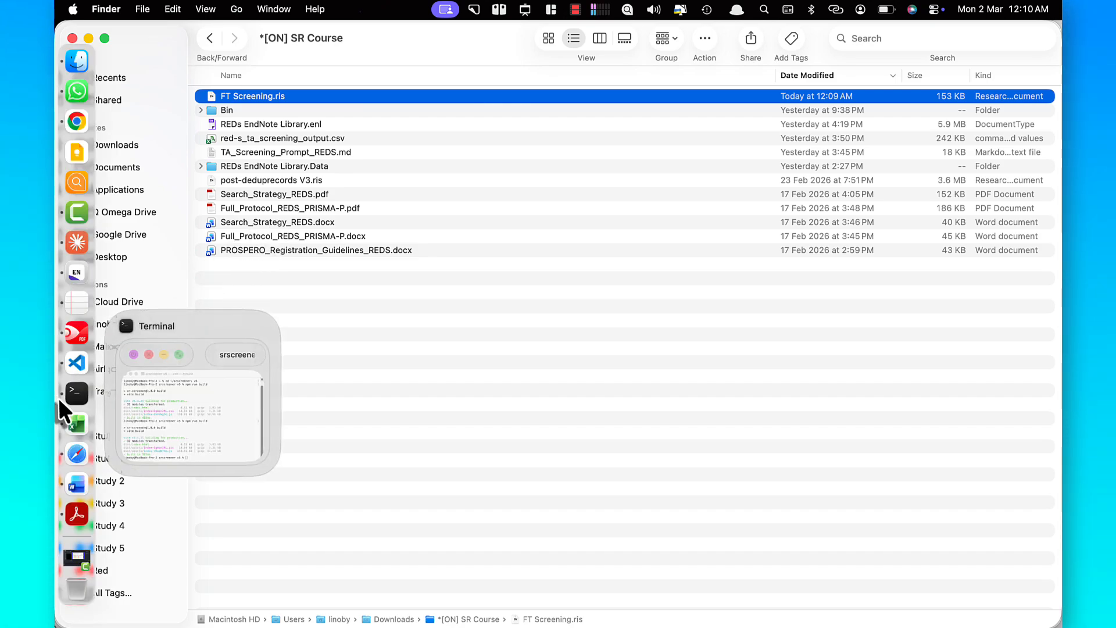
- Switch to EndNote 21 and create a new library named "FT Screening" in the *[ON] SR Course folder
key("super+space")
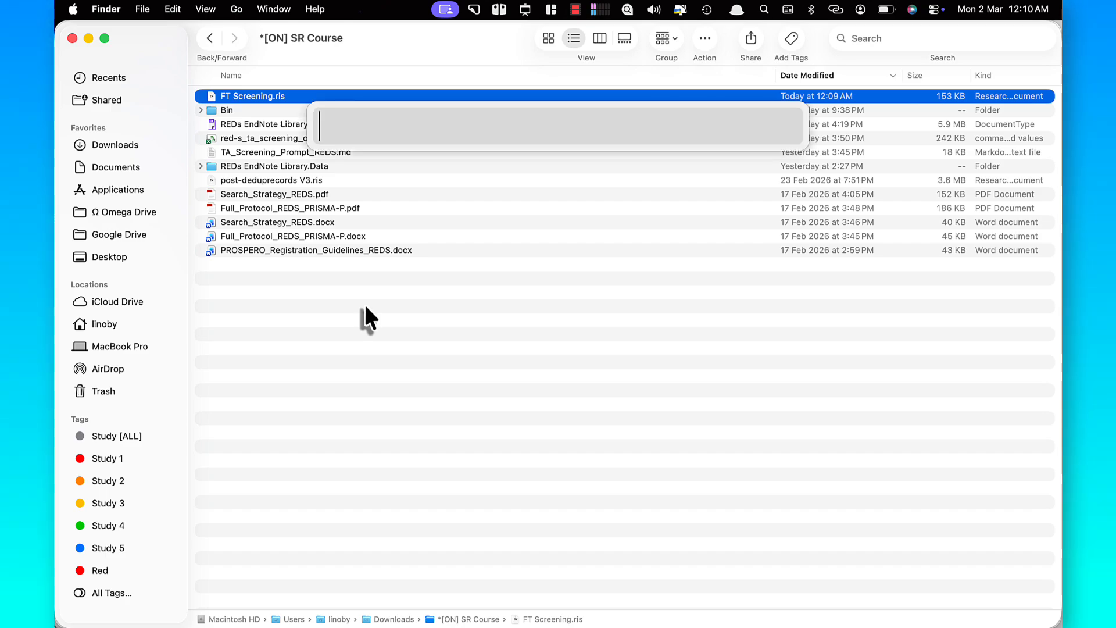
type("eno")
key("Return")
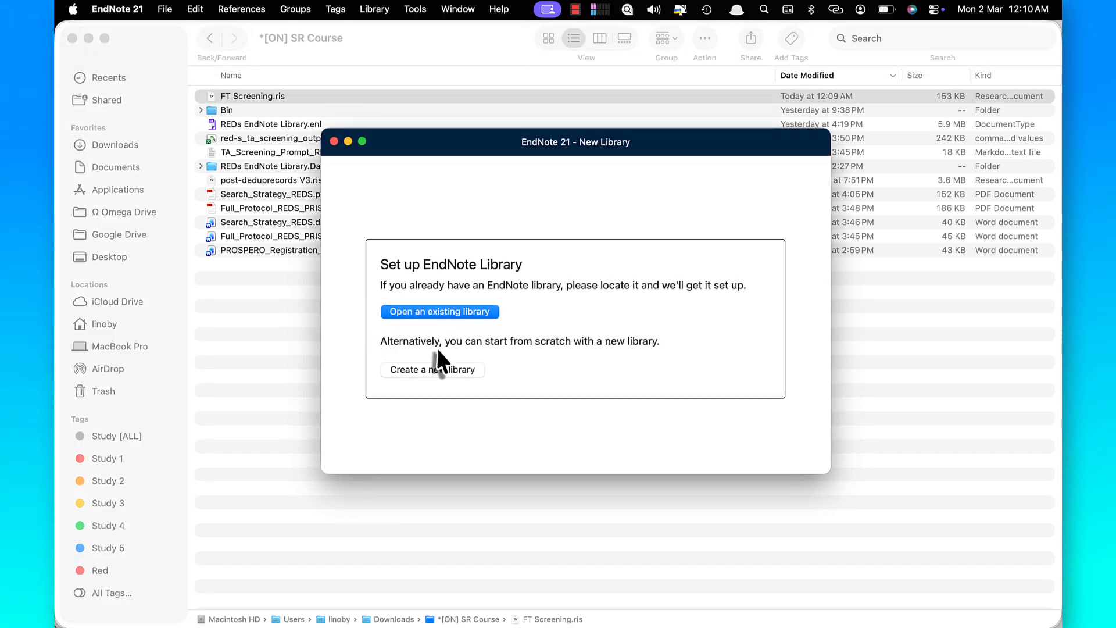
left_click(427, 372)
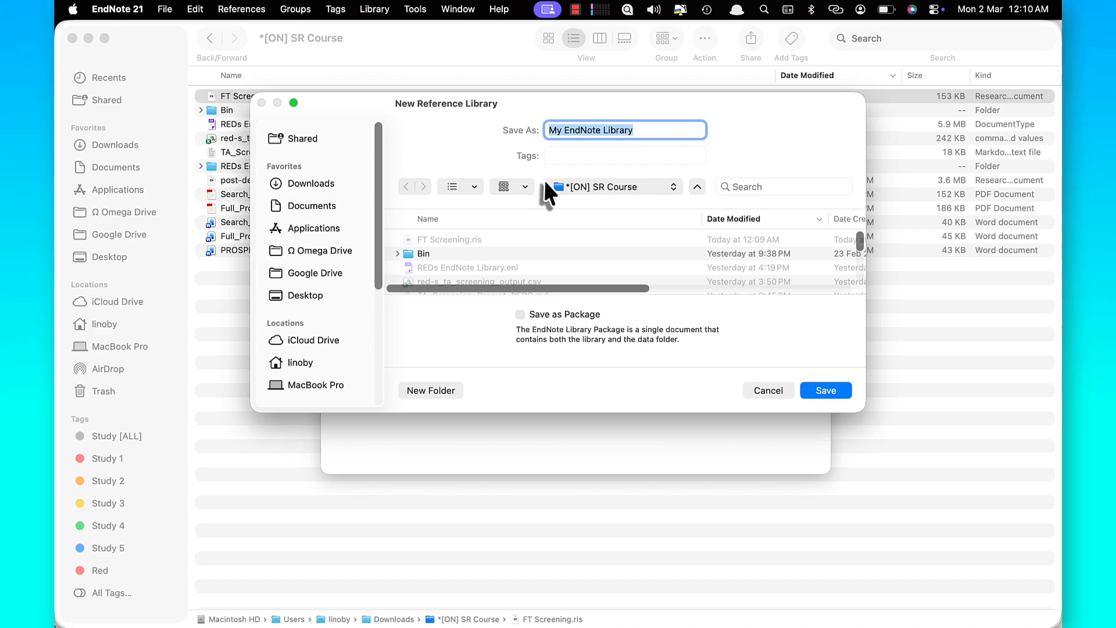
key("BackSpace")
type("F")
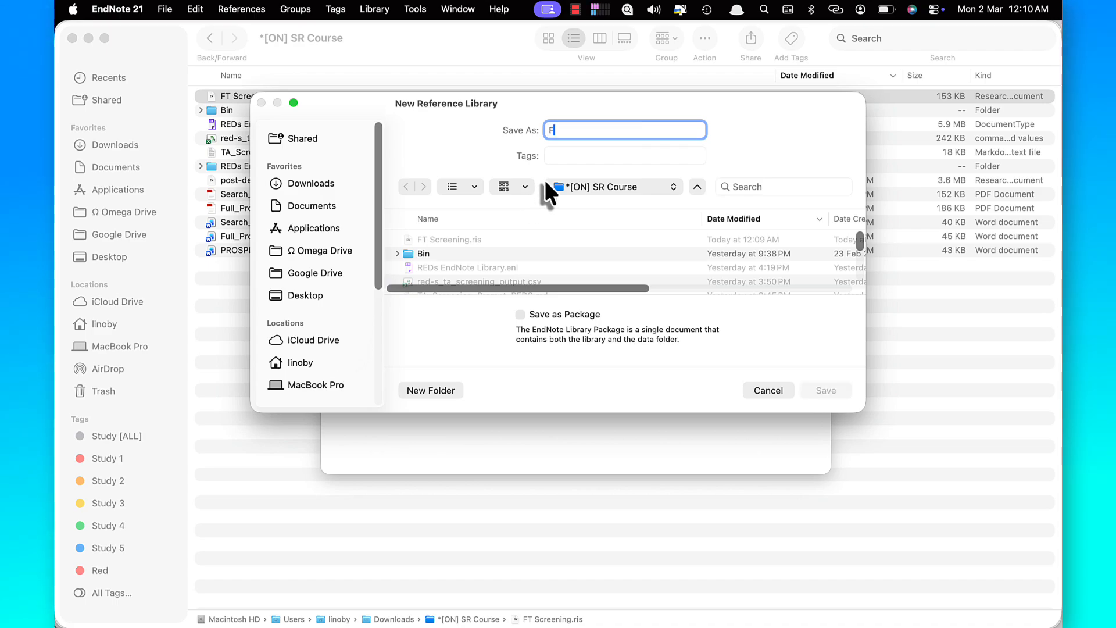
type("T Screening")
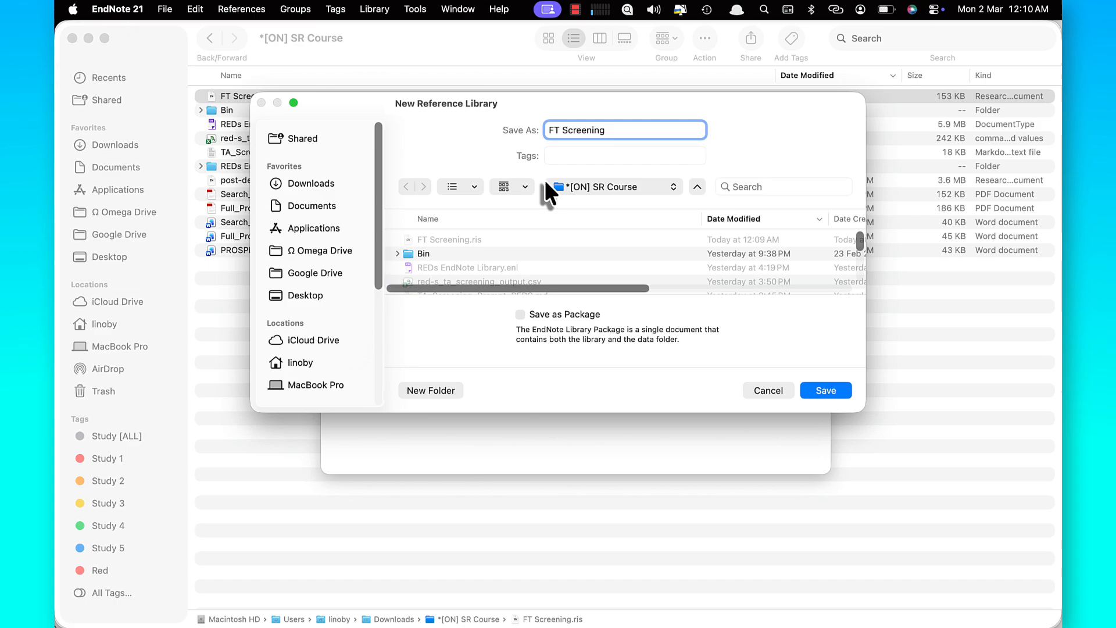
key("Return")
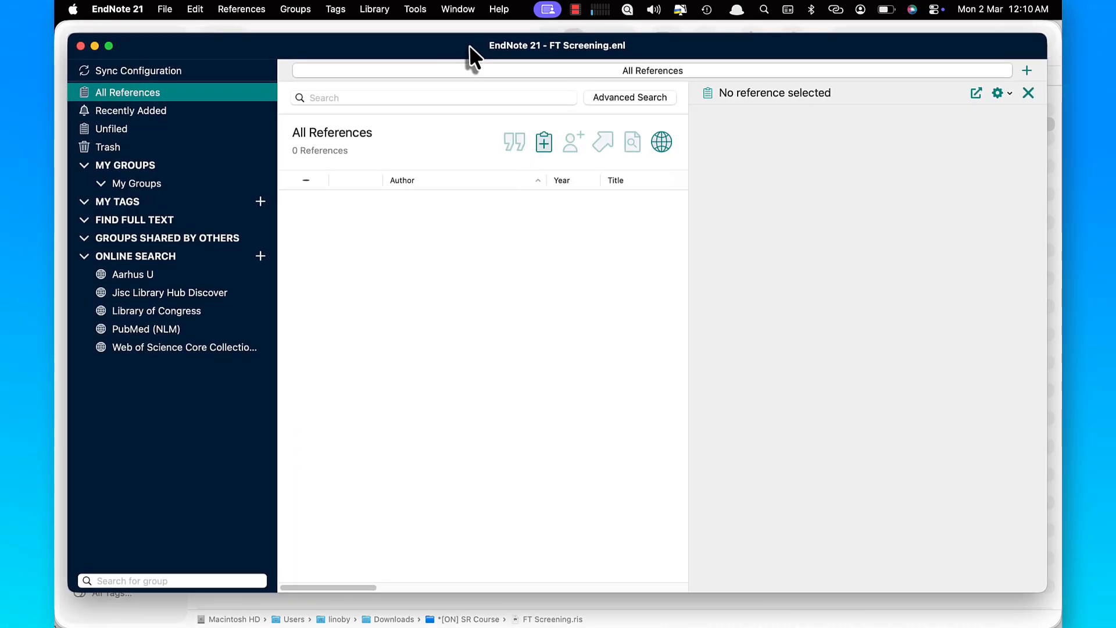
- Import the FT Screening.ris file from the *[ON] SR Course folder into the new EndNote 21 library
left_click_drag(469, 54, 733, 72)
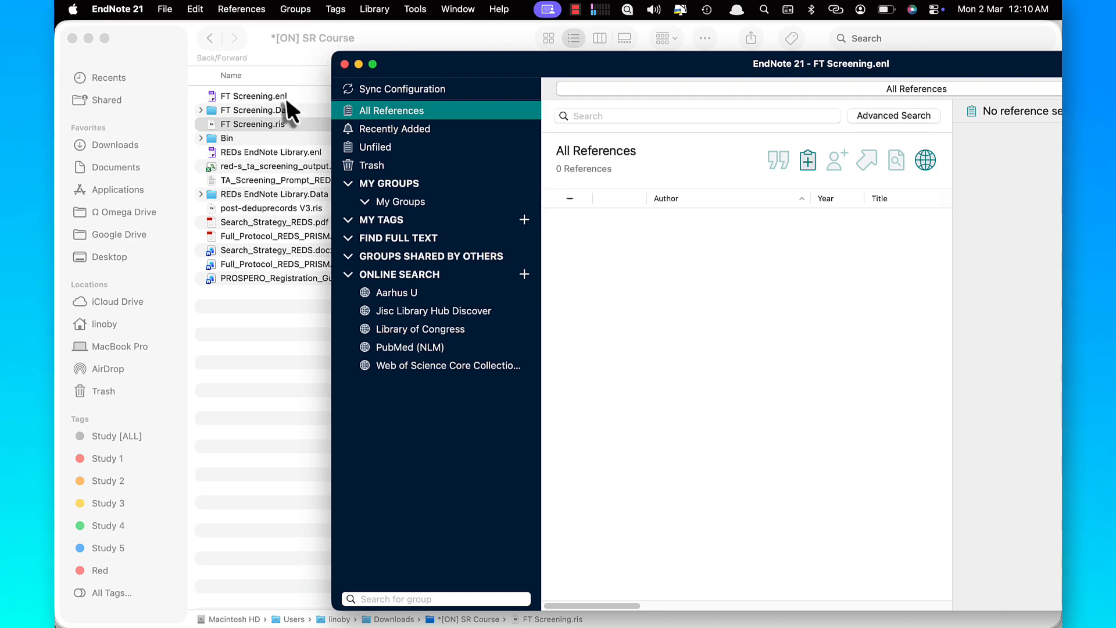
left_click(336, 40)
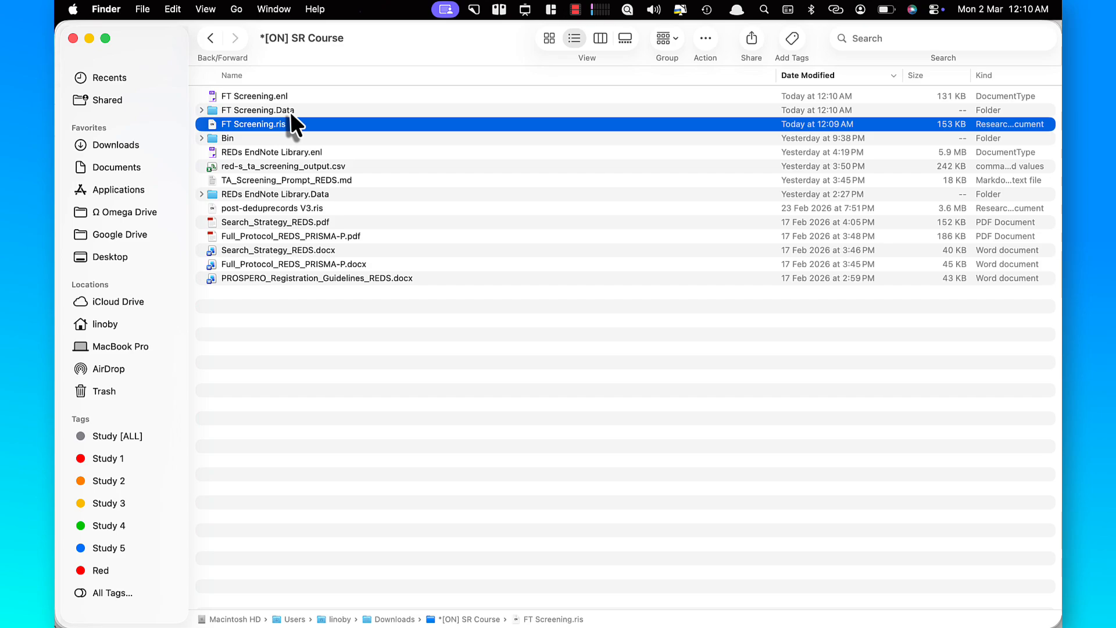
right_click(283, 126)
mouse_move(330, 155)
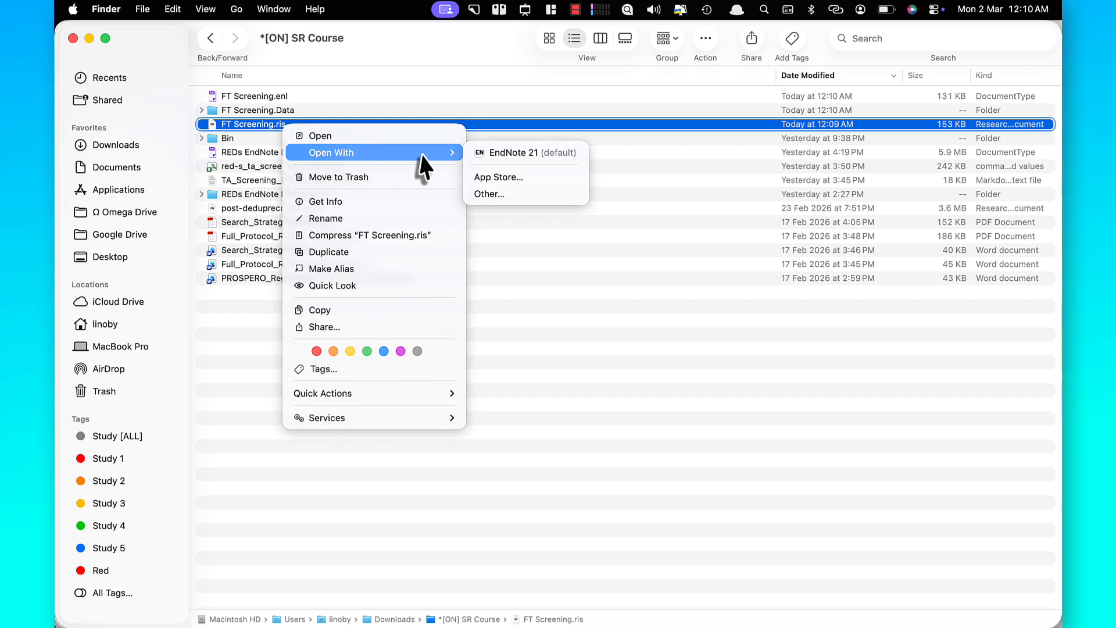
left_click(490, 154)
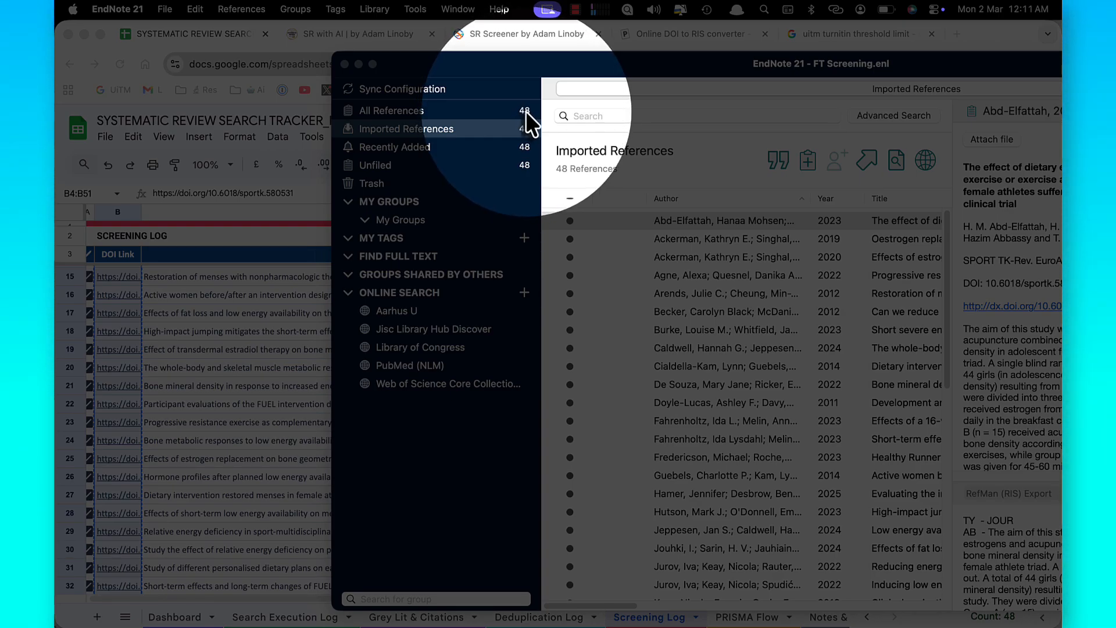
- List all references in the library, move its window fully into view, and view the first reference's summary
key("Escape")
left_click(521, 110)
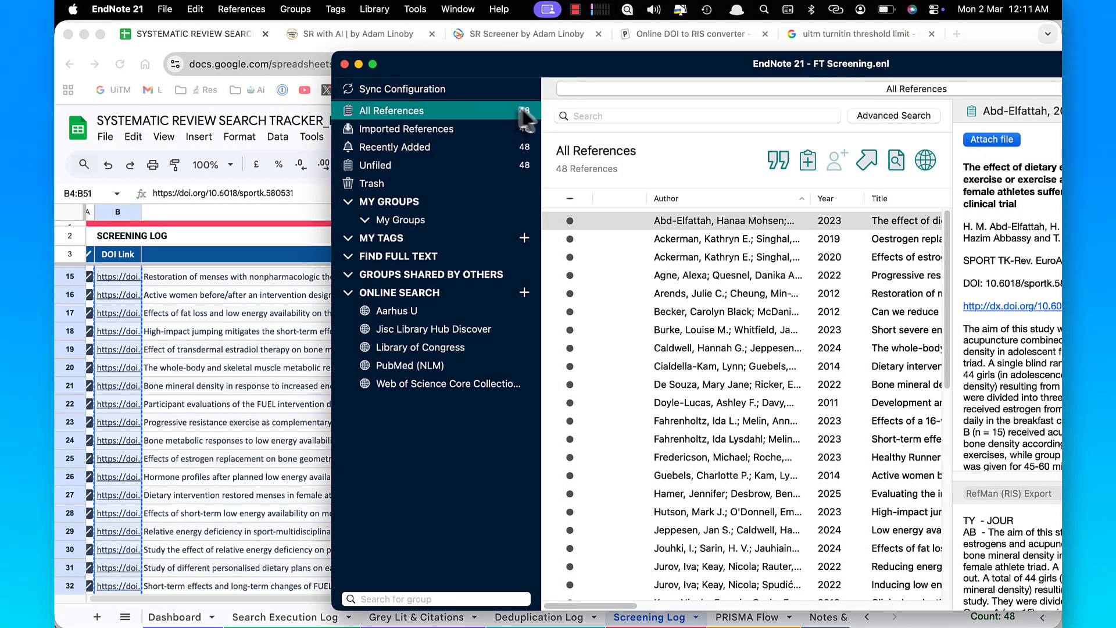
left_click_drag(622, 64, 354, 14)
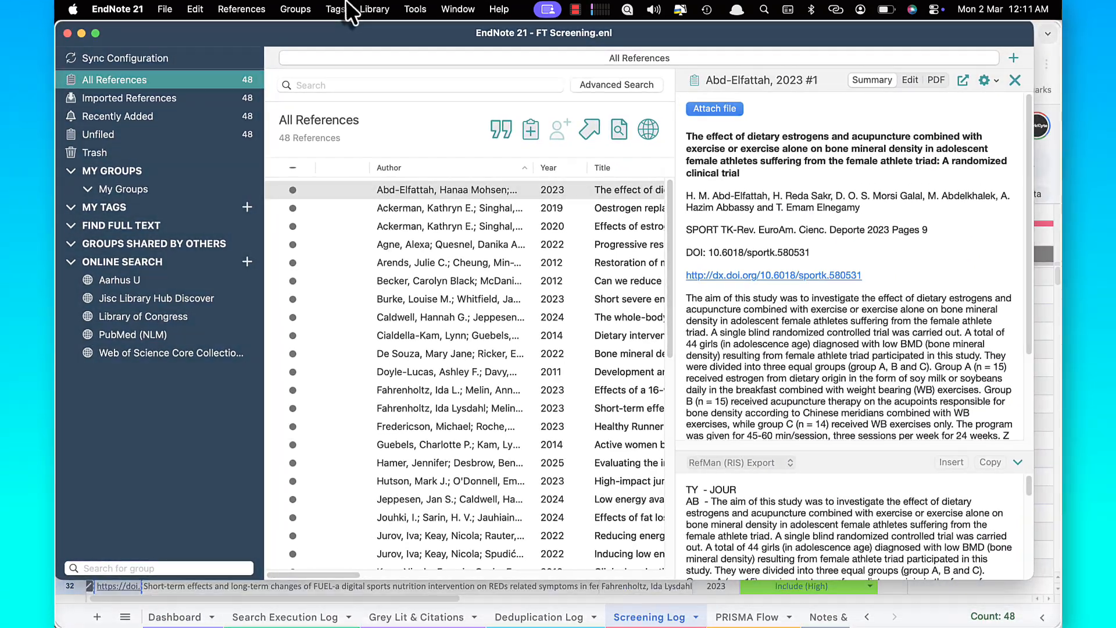
left_click(465, 262)
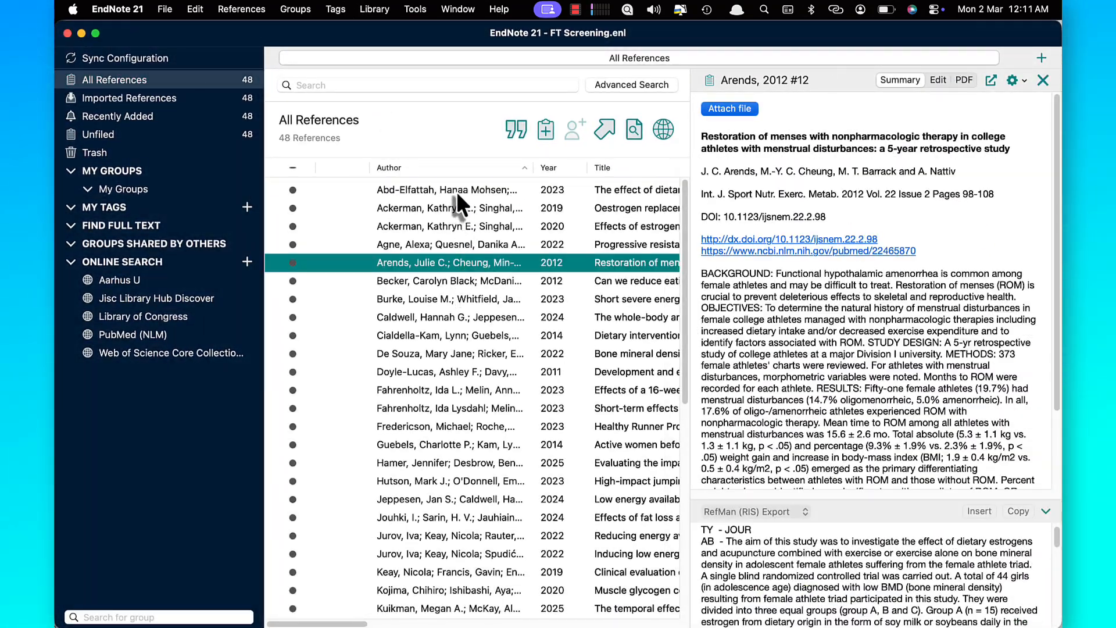
left_click(457, 193)
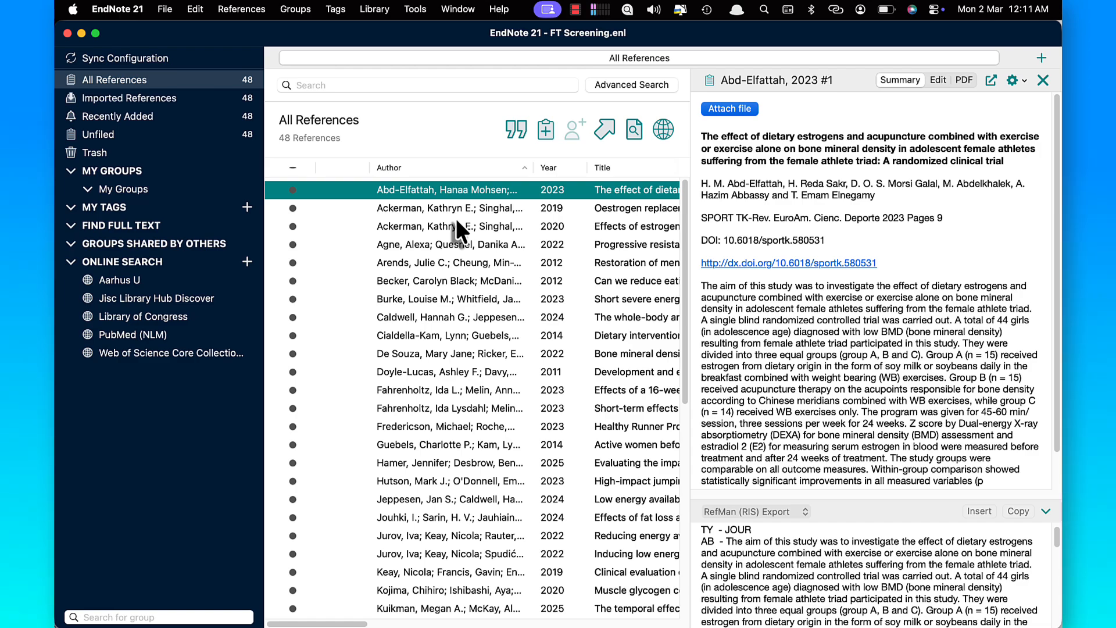
- Select all references in the library and run Find Full Text on them
key("super+a")
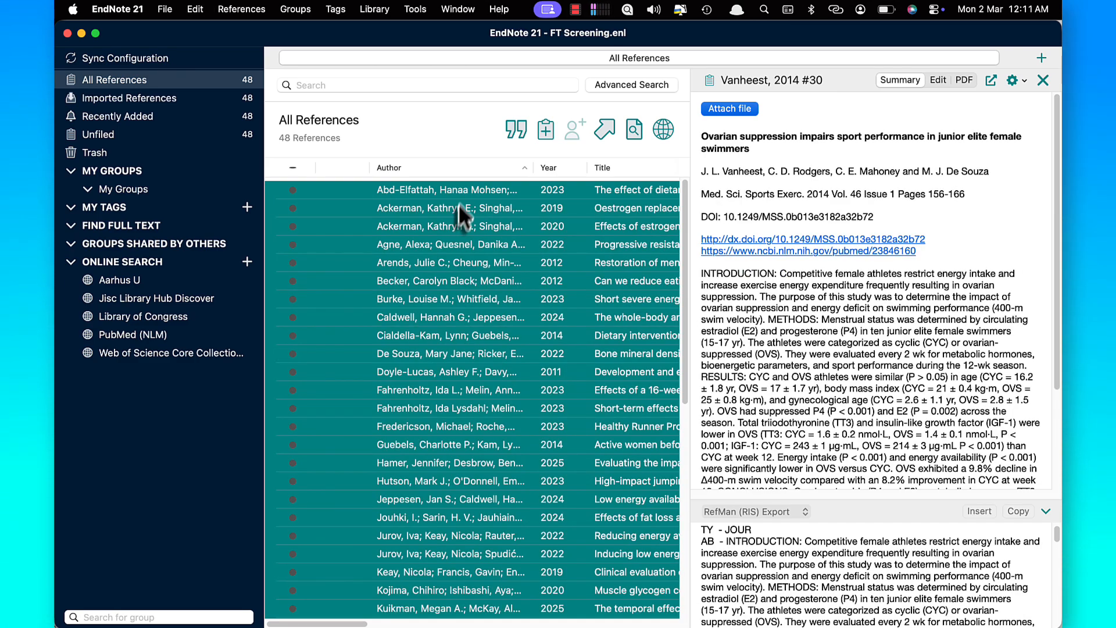
left_click(458, 221)
left_click(462, 194)
scroll(459, 298, "down", 5)
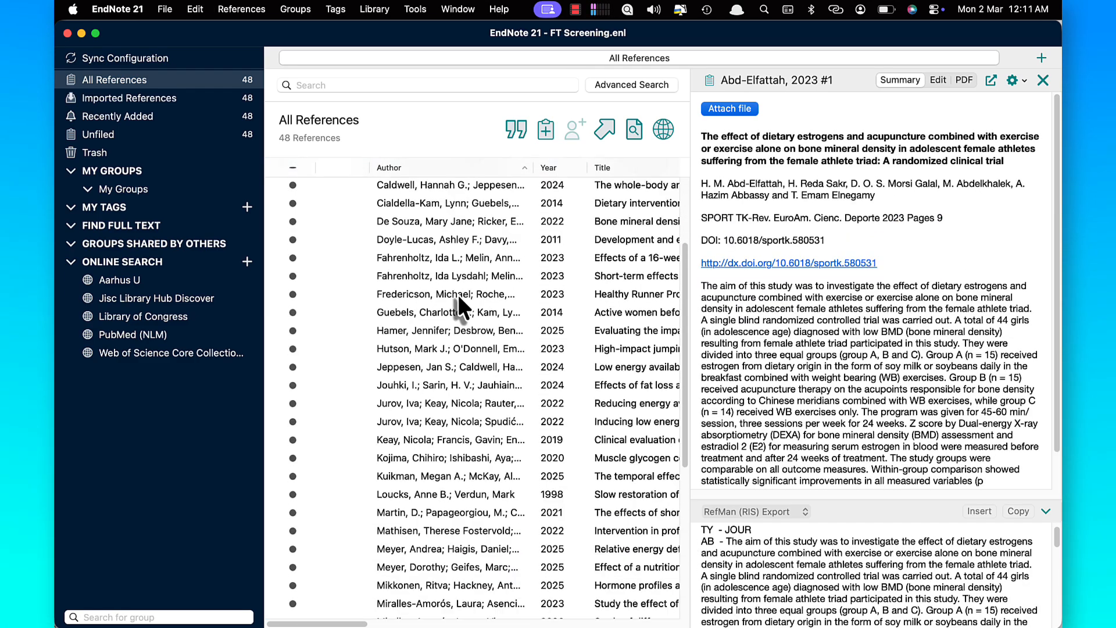
scroll(458, 294, "down", 3)
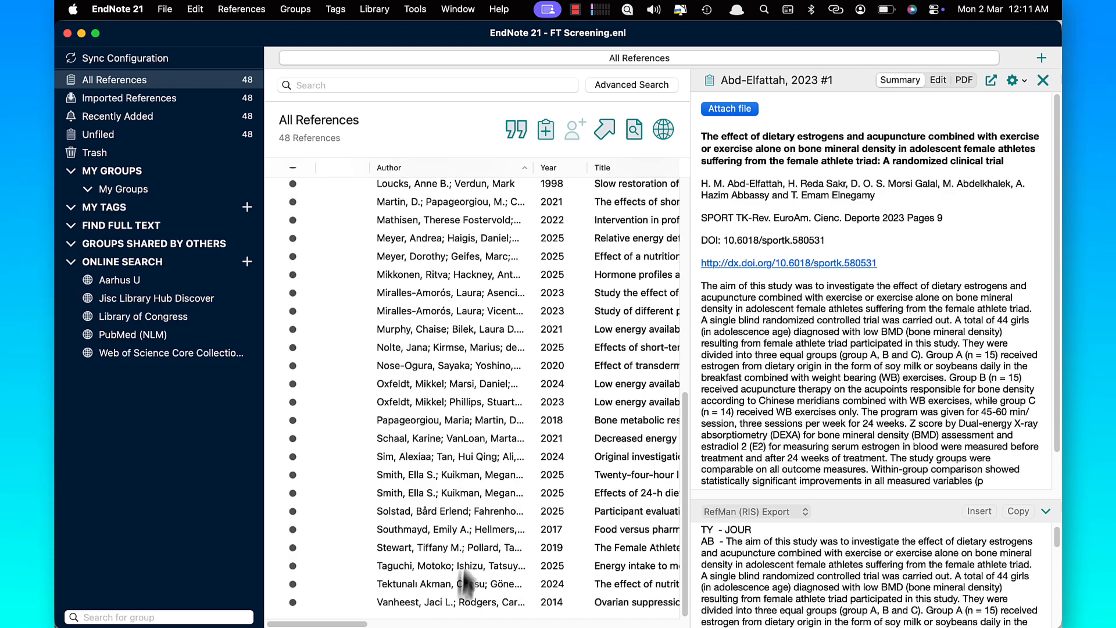
left_click(455, 604, "shift")
scroll(466, 427, "up", 8)
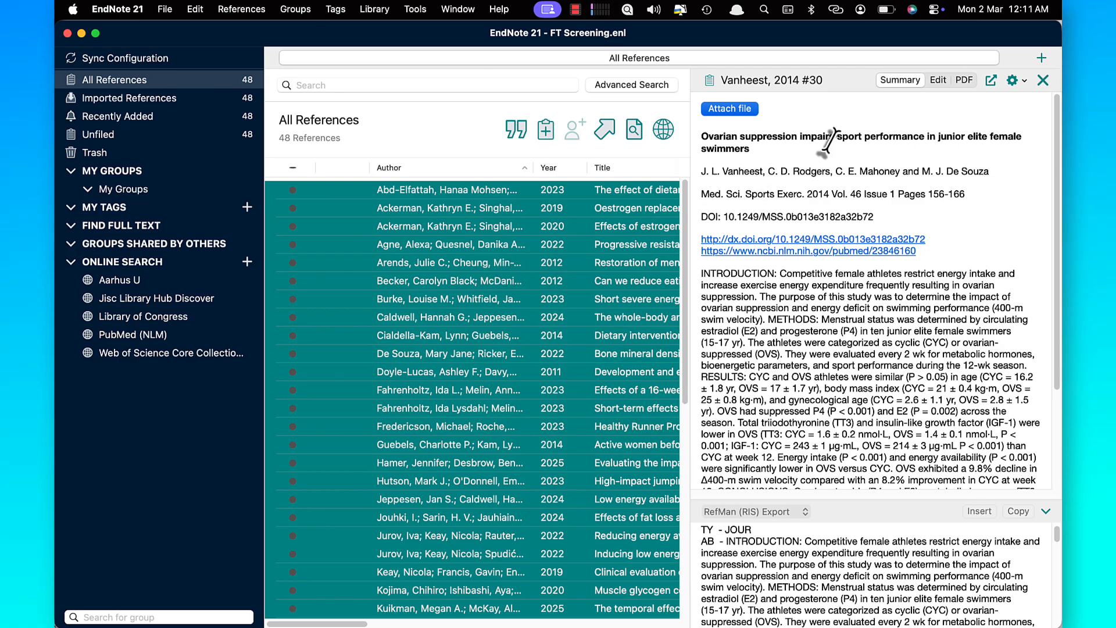
left_click(964, 80)
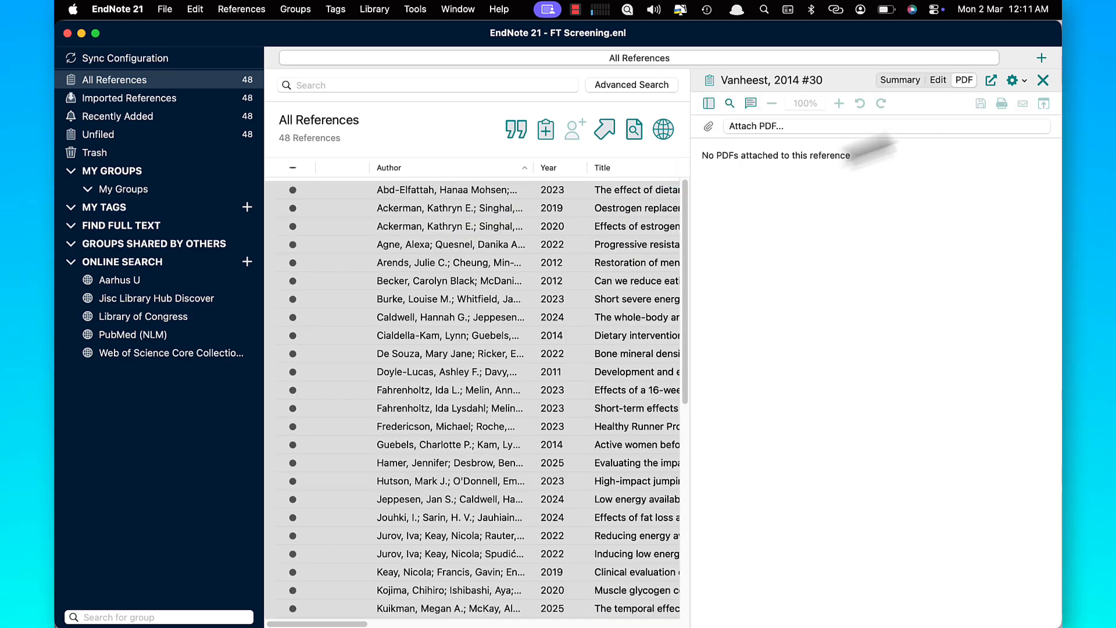
left_click(899, 82)
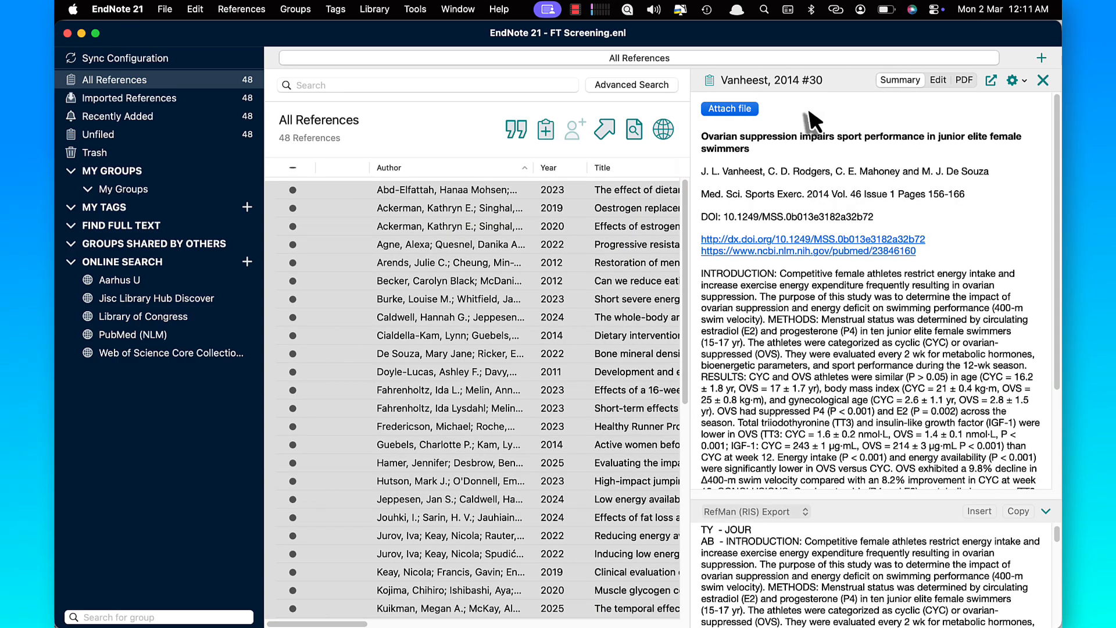
right_click(518, 294)
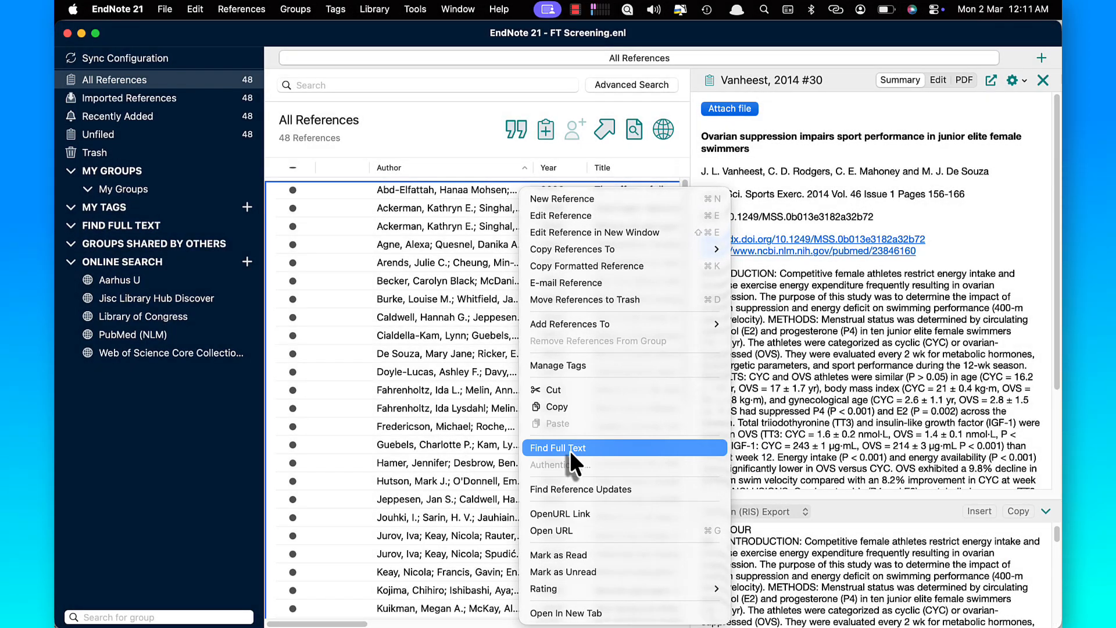
left_click(570, 451)
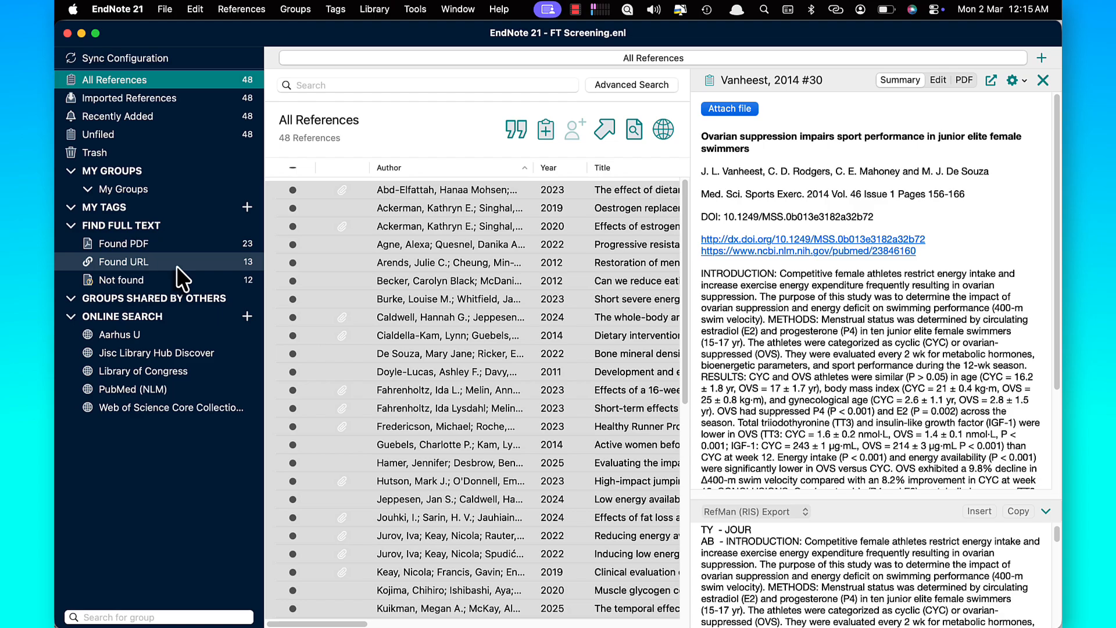
- From the Found URL group, open the DOI link of the "Energy intake to meet total energy expenditure" article in Chrome and display its PDF
left_click(176, 266)
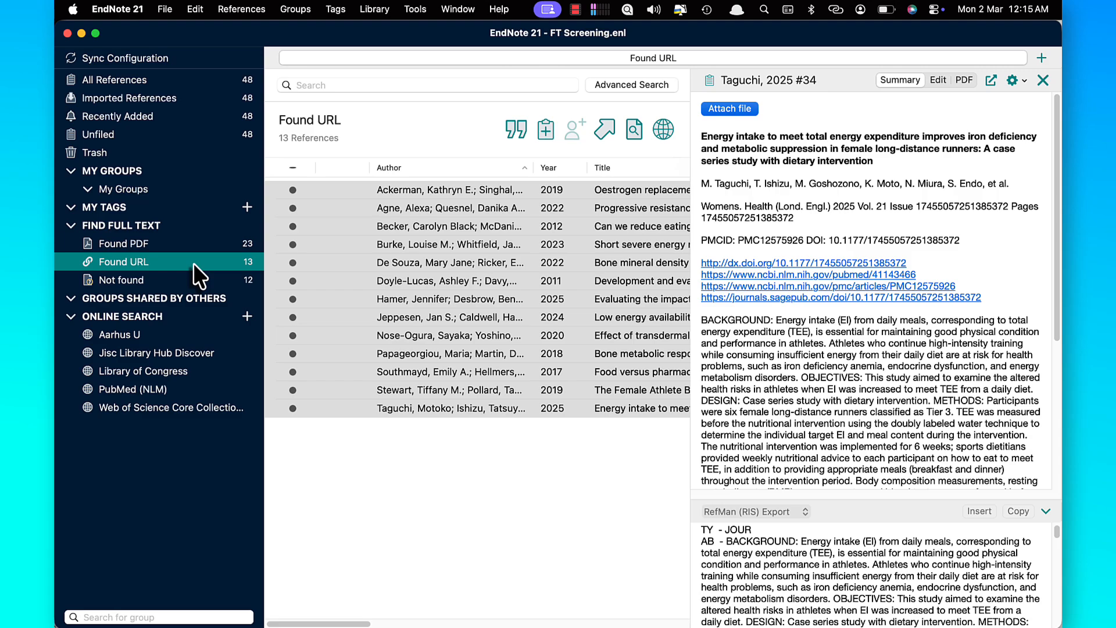
left_click(825, 261)
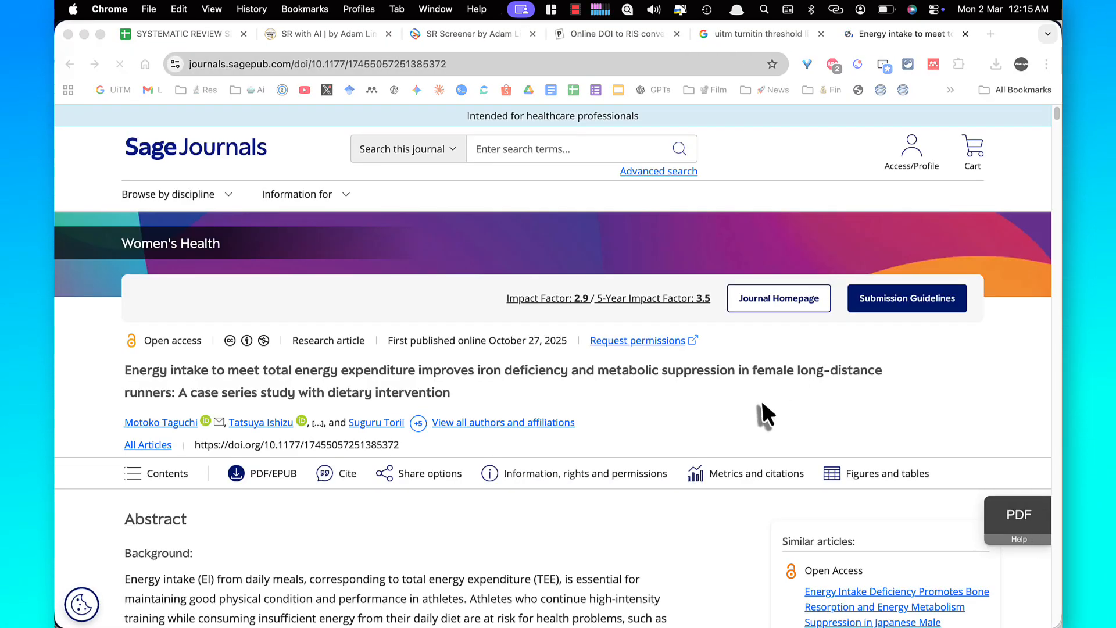
scroll(759, 404, "down", 3)
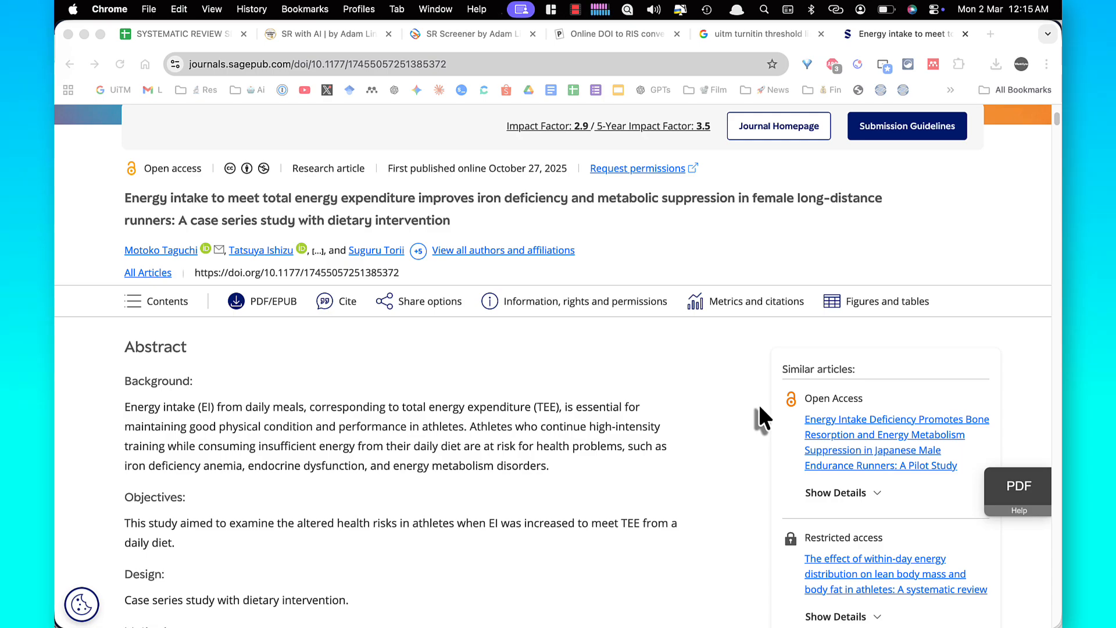
scroll(758, 403, "up", 3)
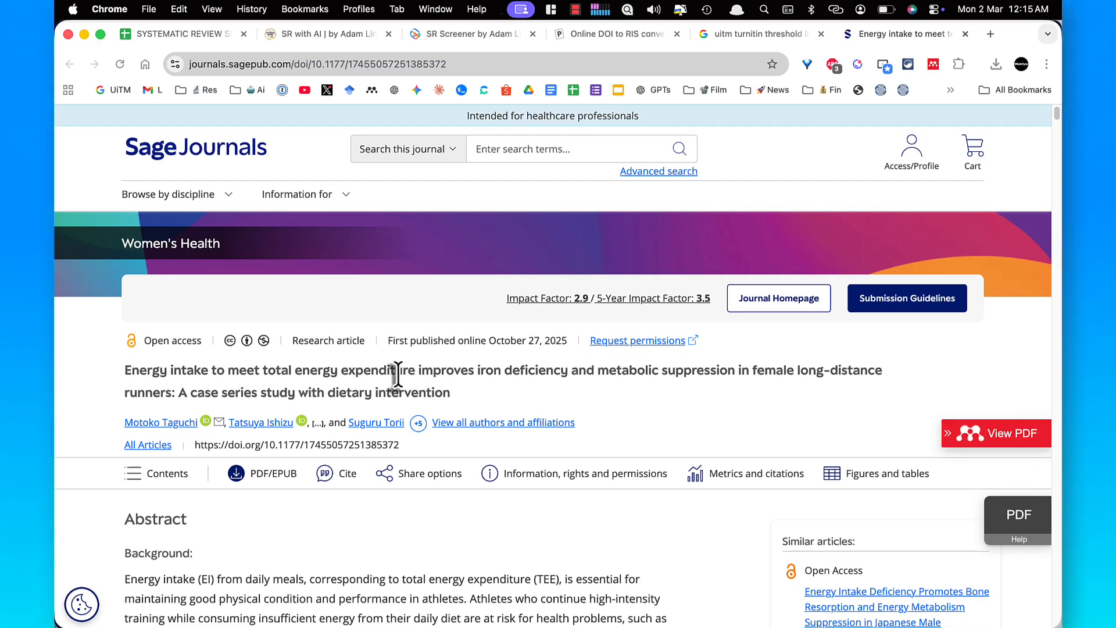
left_click(985, 435)
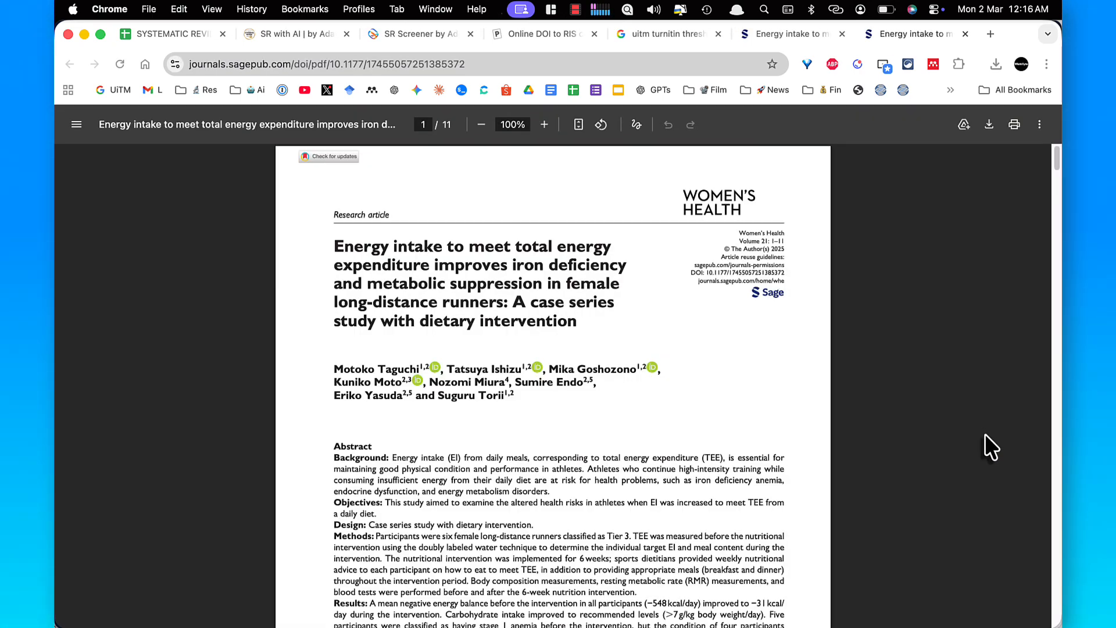
- Search the tracker's Screening Log for the article's first author, using the given name from the PDF
double_click(354, 369)
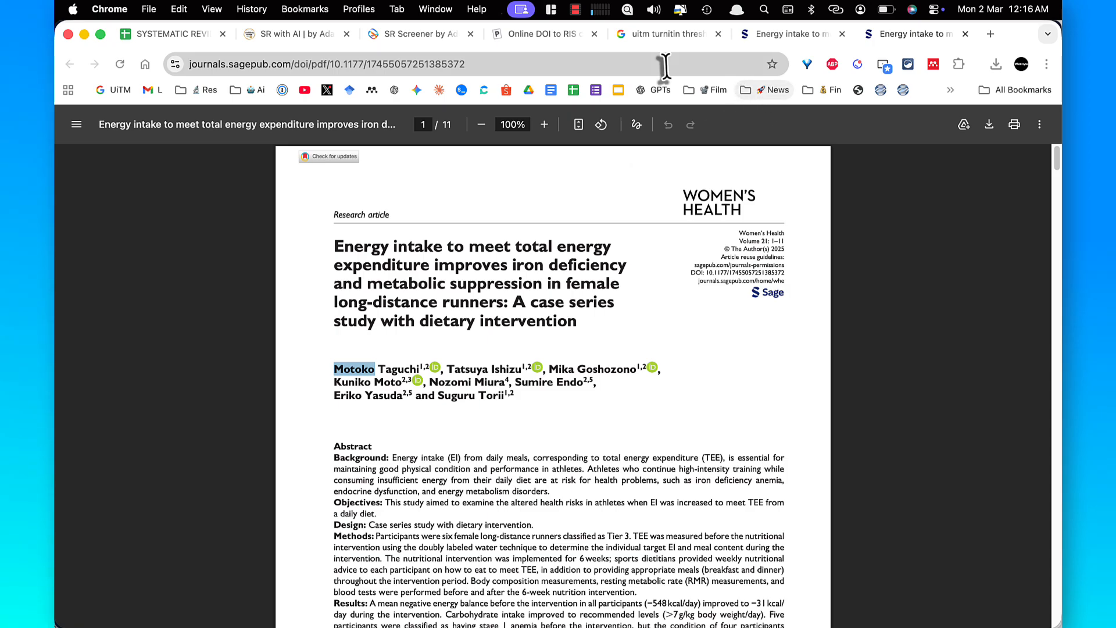
left_click(172, 35)
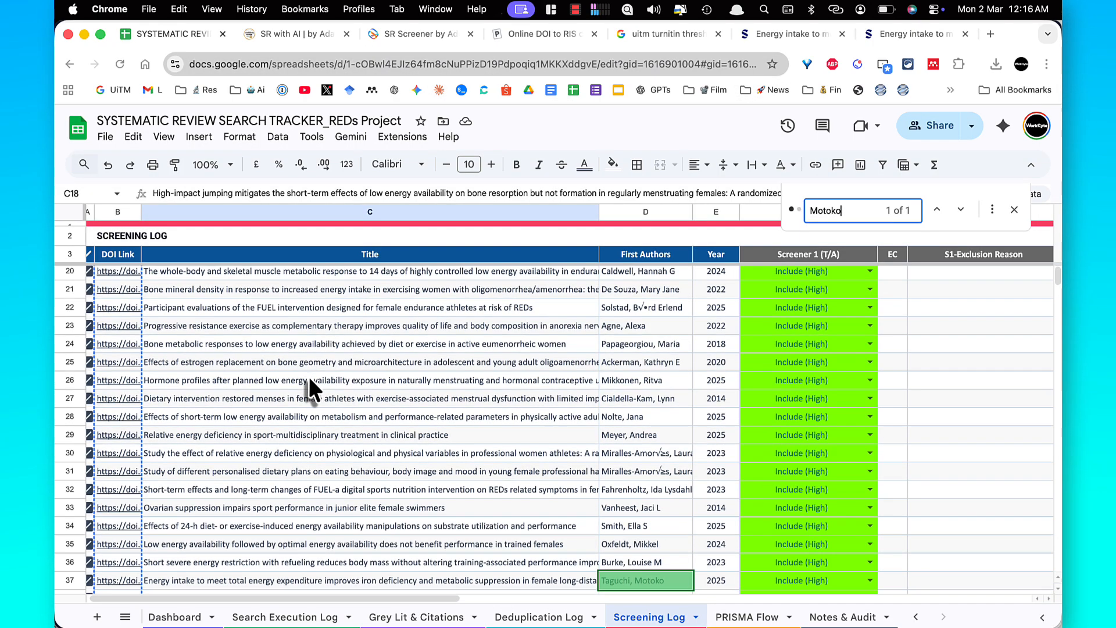
scroll(308, 376, "down", 3)
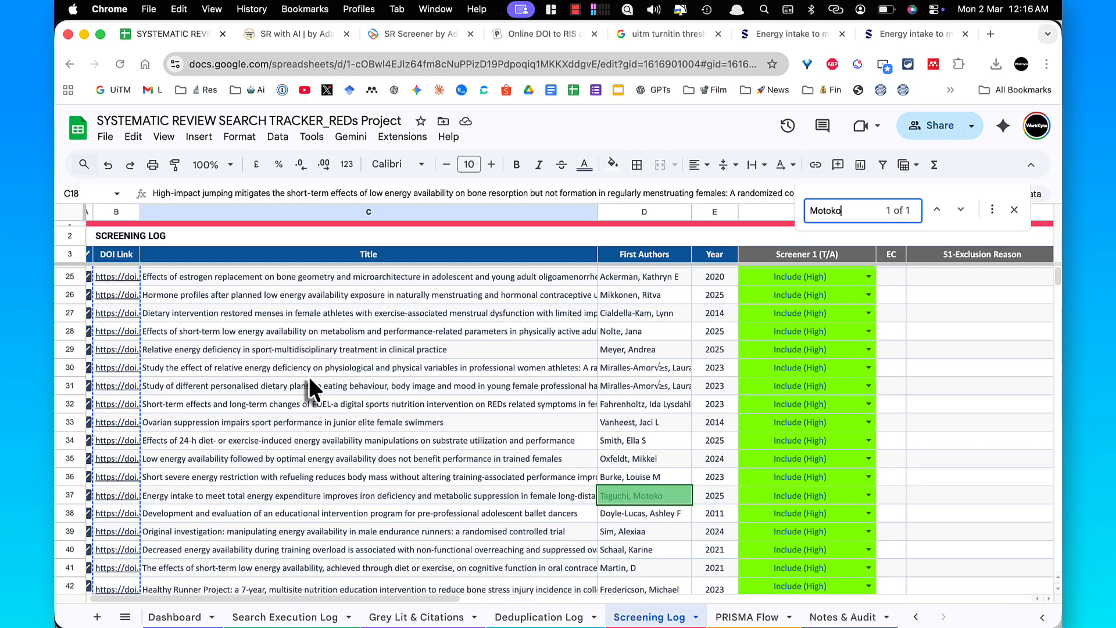
scroll(309, 375, "down", 1)
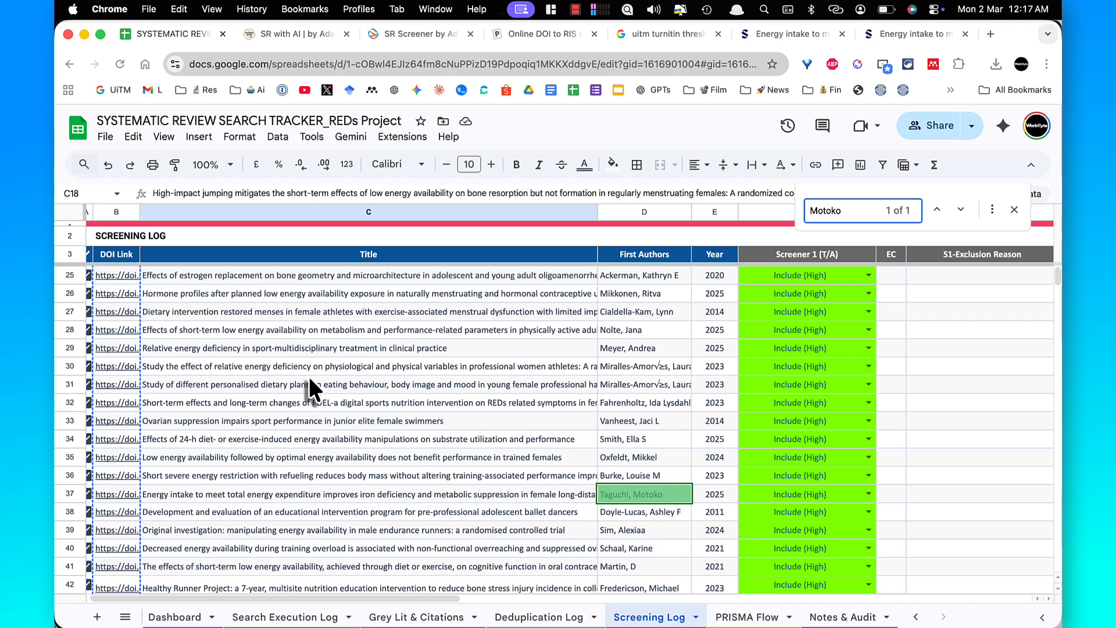
- In the "Energy intake to meet total energy expenditure" article's row, enter "pdf from mendeley" as the note
left_click(400, 494)
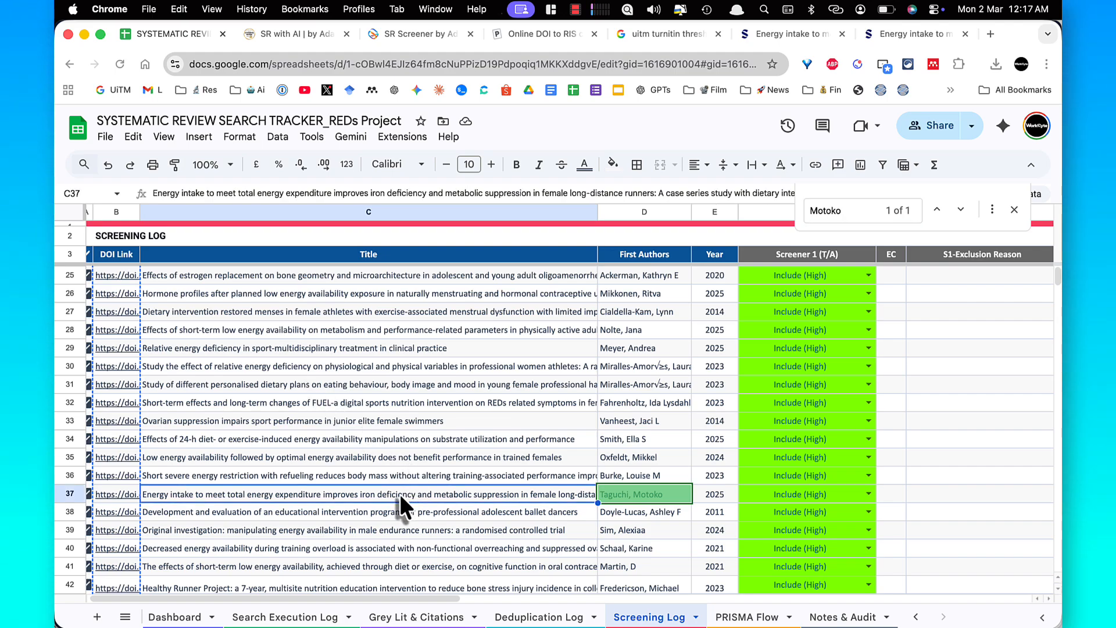
scroll(400, 494, "right", 5)
key("Right")
key("Right")
key("Right")
key("Right")
key("Right")
key("Right")
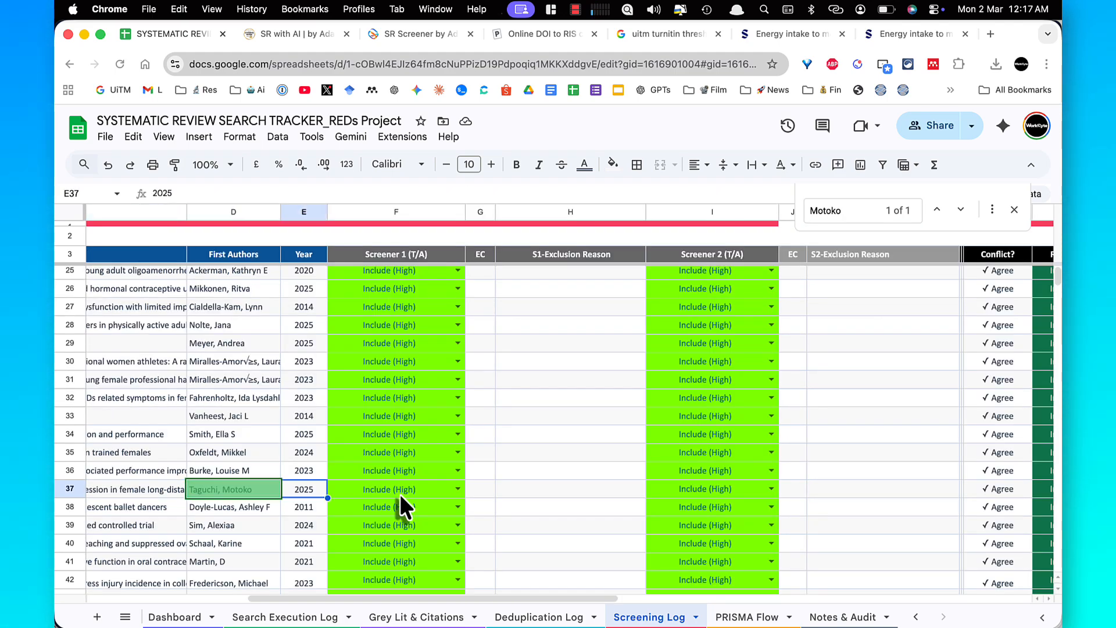
key("Right")
key("Right")
key("Right")
key("Right")
key("Right")
key("Right")
key("Right")
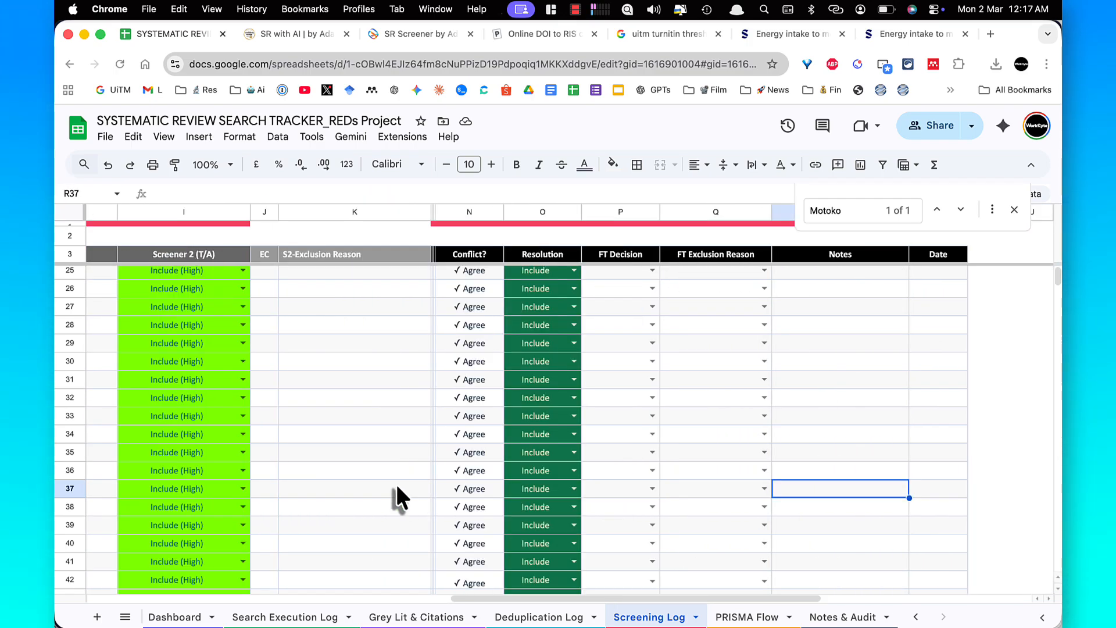
type("p")
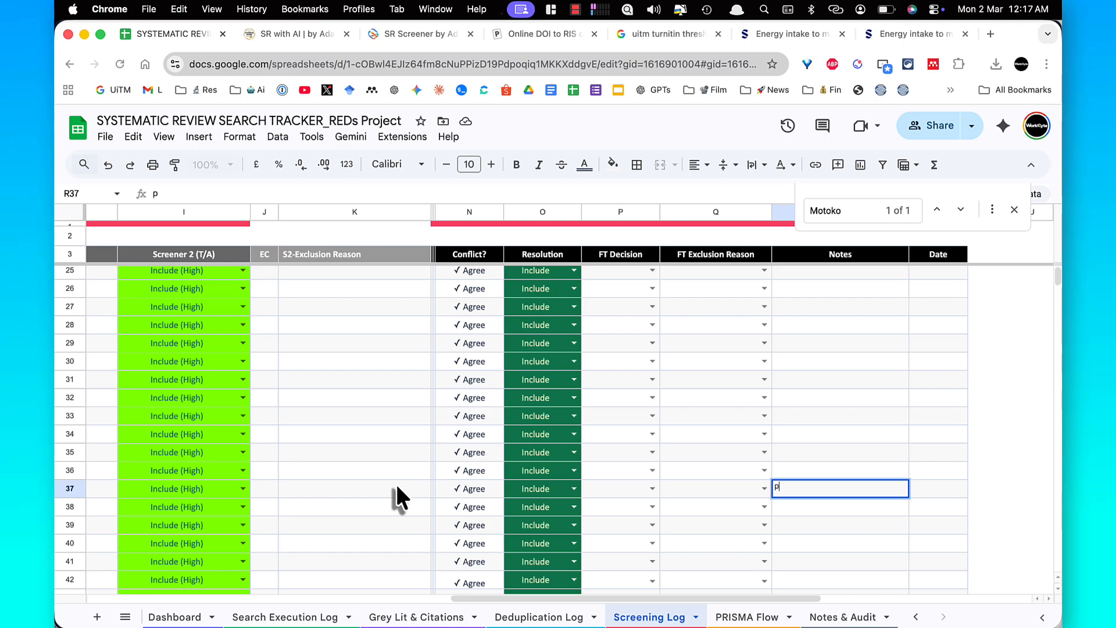
type("df fro")
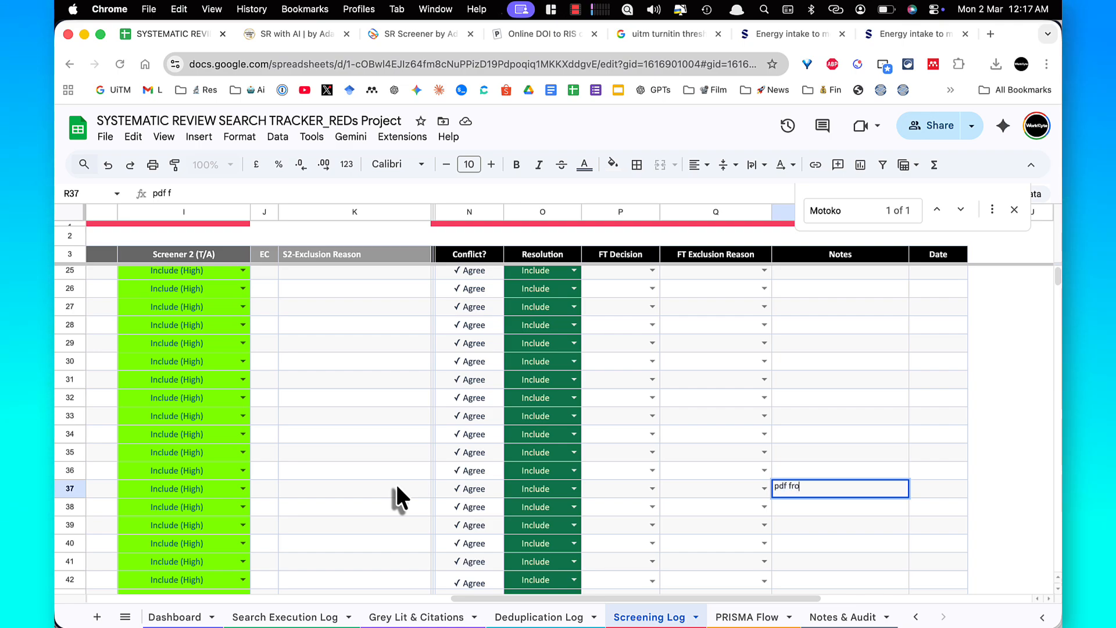
type("m mendeley")
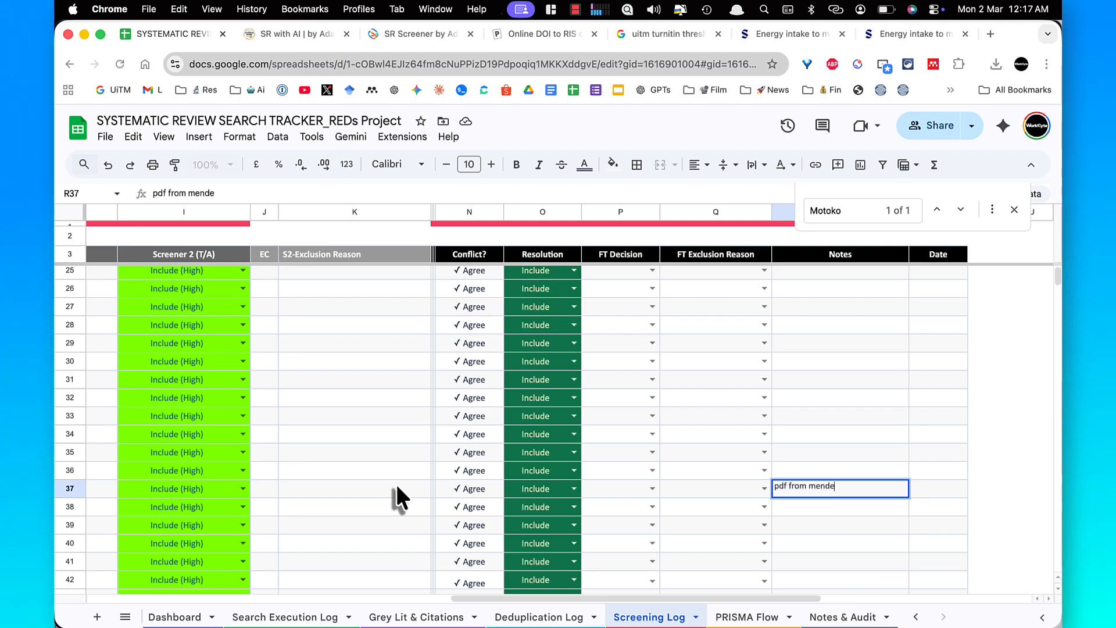
- Copy the first author and year cells from the "Energy intake to meet total energy expenditure" row
key("Left")
key("Left")
key("Left")
key("Left")
key("Left")
key("Left")
key("Left")
key("Left")
key("Left")
key("Left")
key("Left")
key("Left")
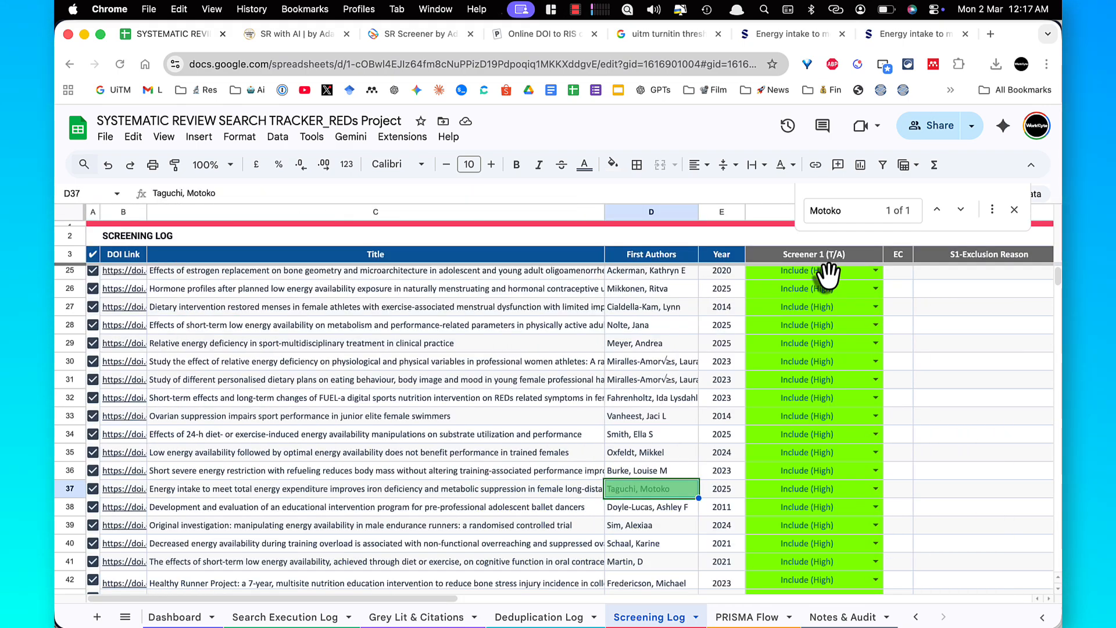
key("shift+Right")
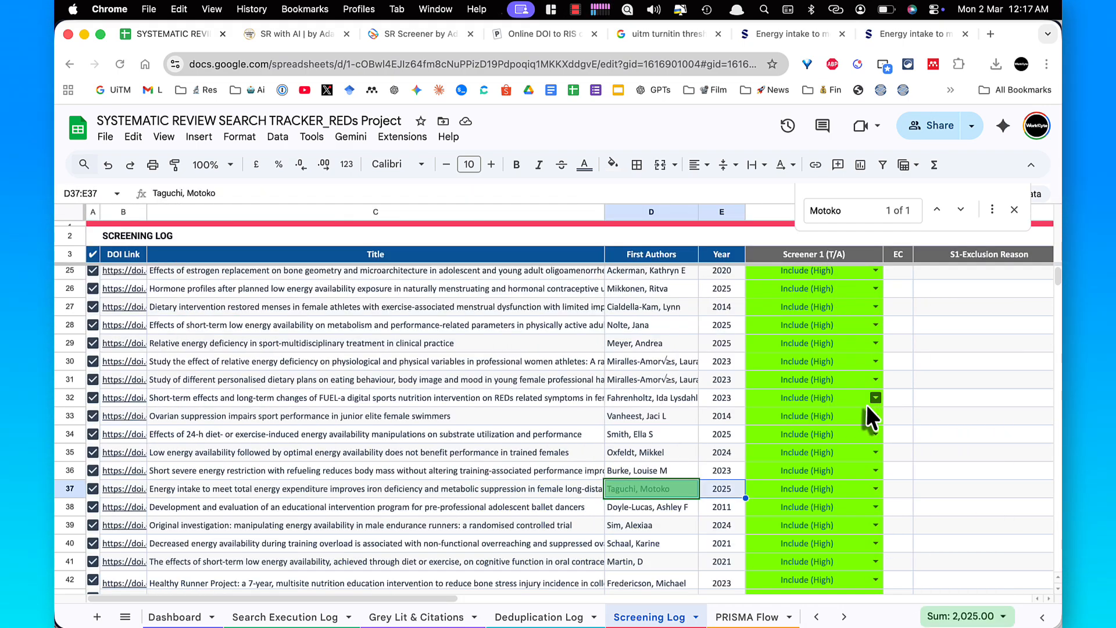
right_click(730, 488)
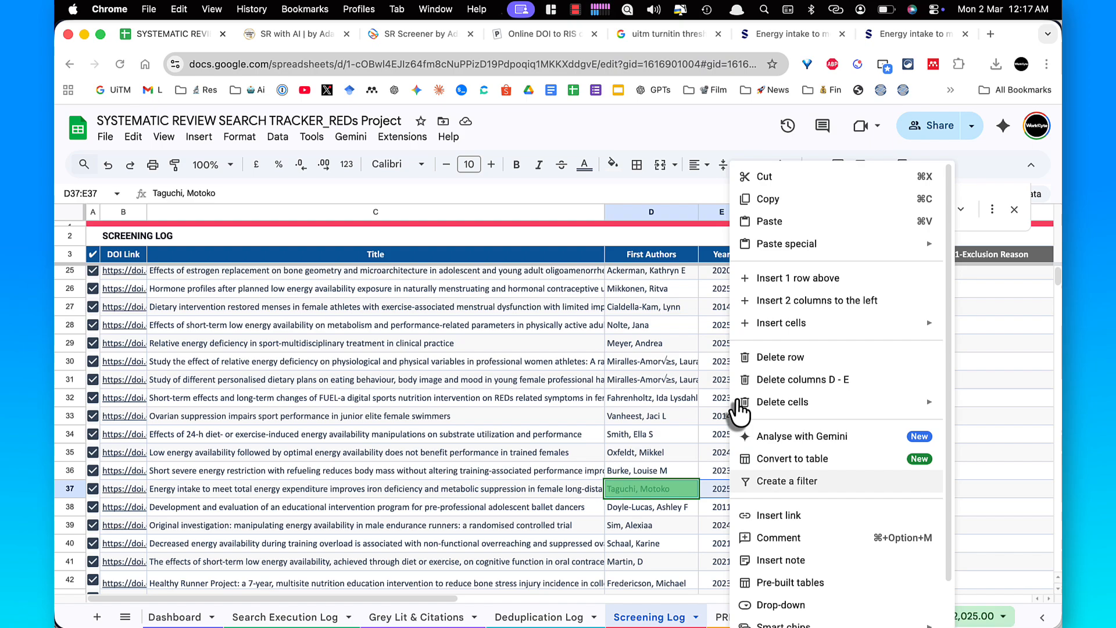
left_click(767, 199)
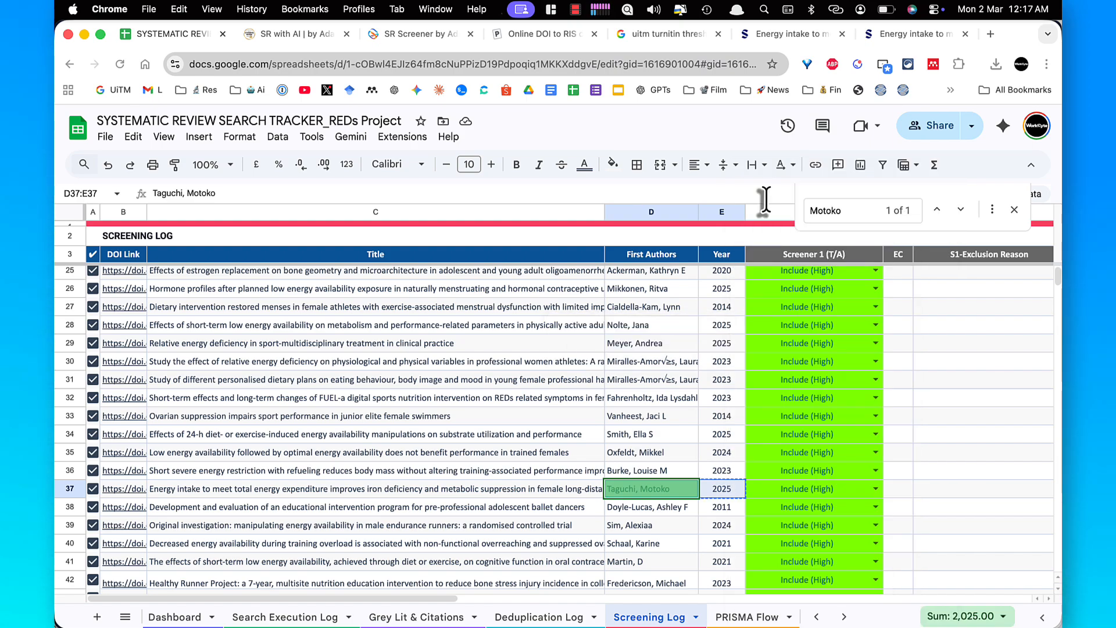
- Start downloading the energy intake article's PDF and create a folder named "FT Bank" inside *[ON] SR Course for it
left_click(900, 34)
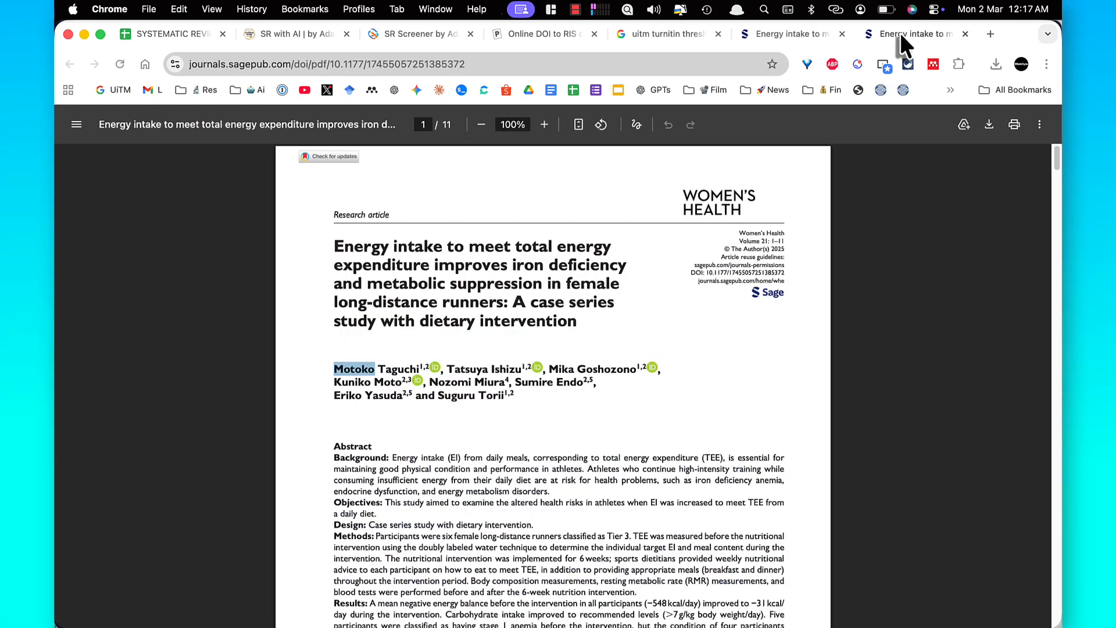
left_click(989, 125)
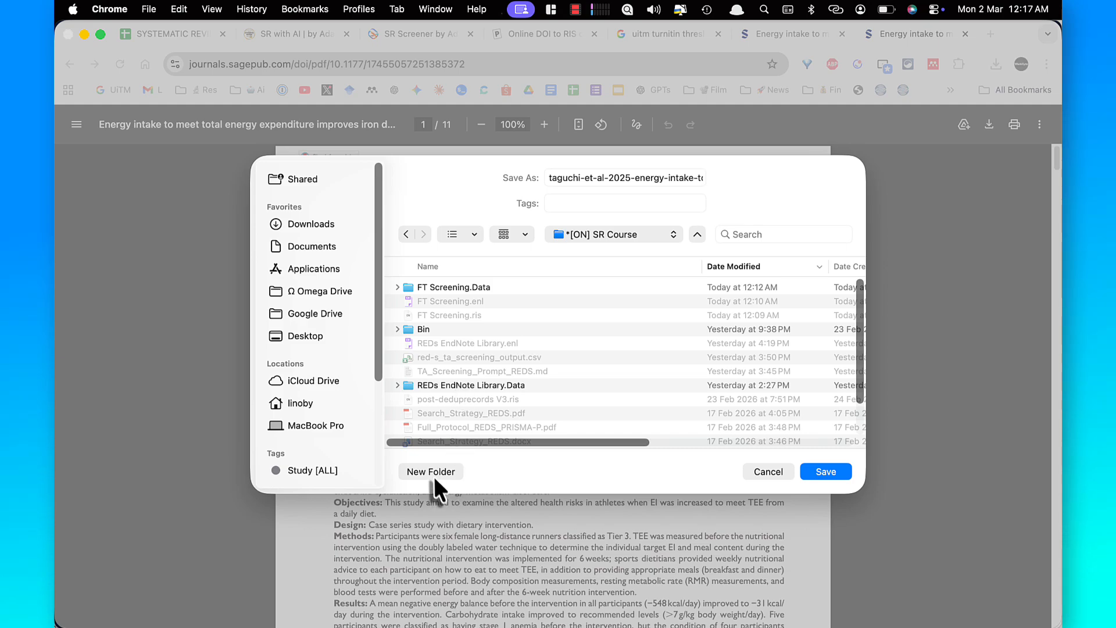
left_click(432, 471)
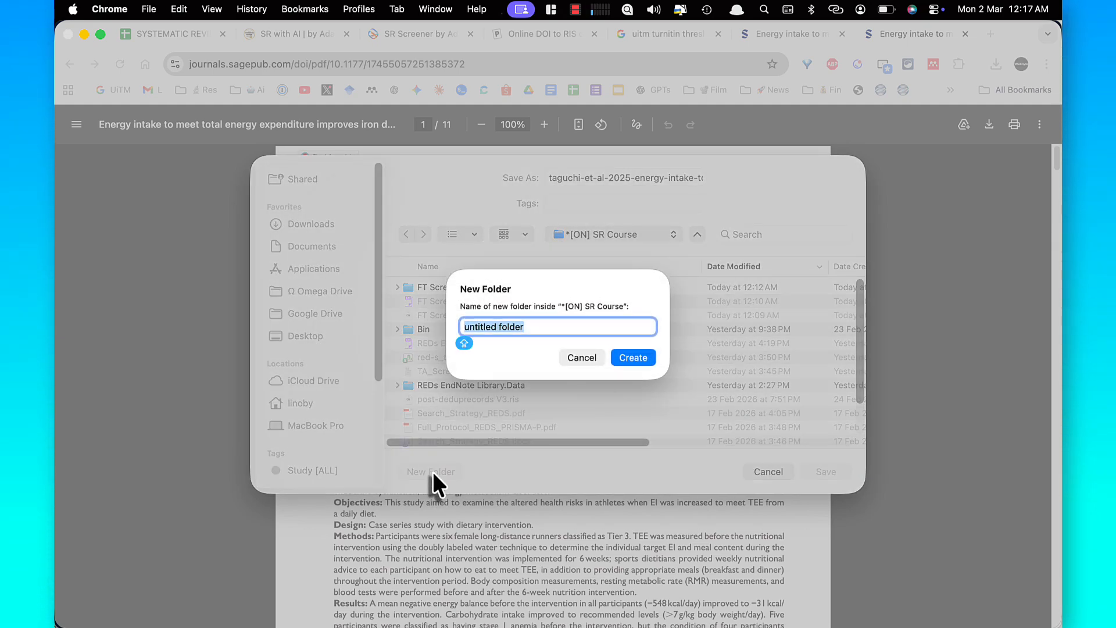
type("FT BA")
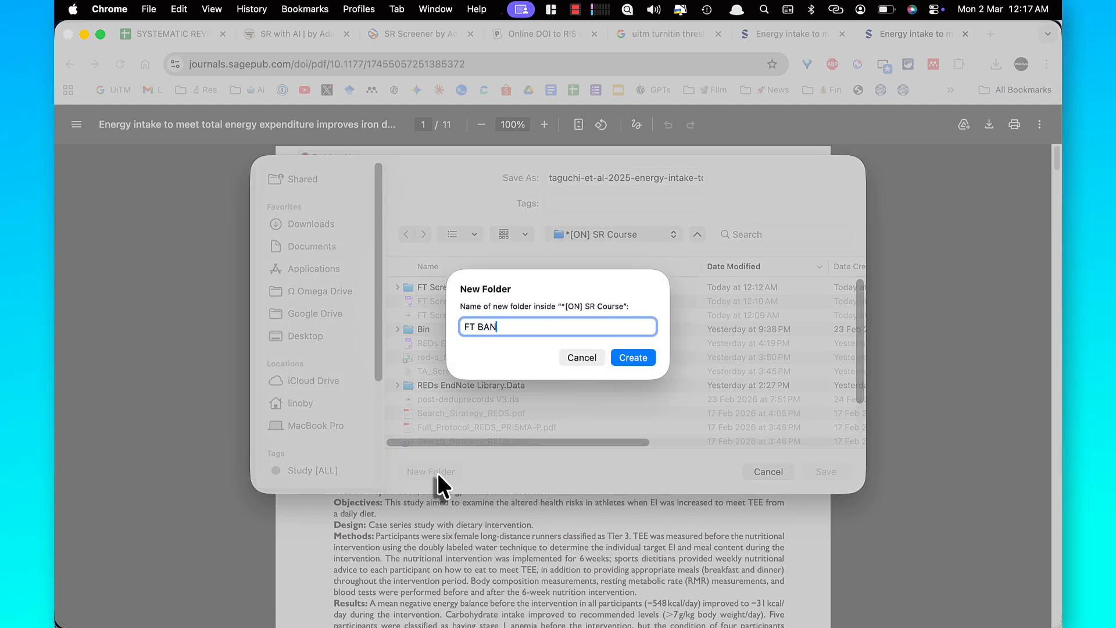
key("BackSpace")
type("ank")
key("Return")
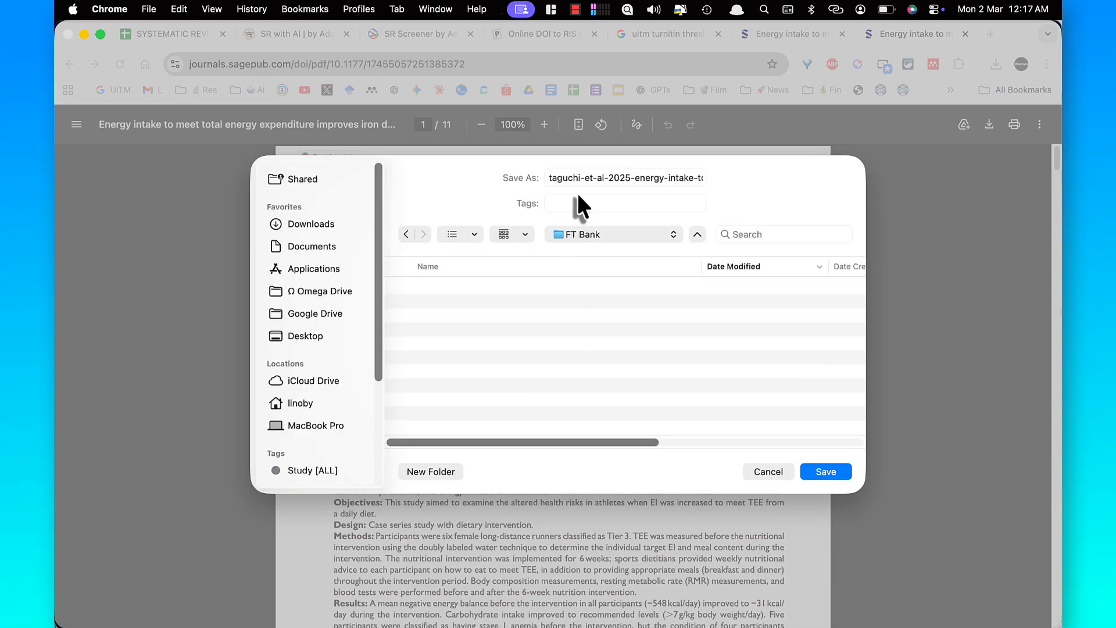
- Prefix the PDF's file name with the copied author and year plus an underscore, and save it in FT Bank
left_click(550, 178)
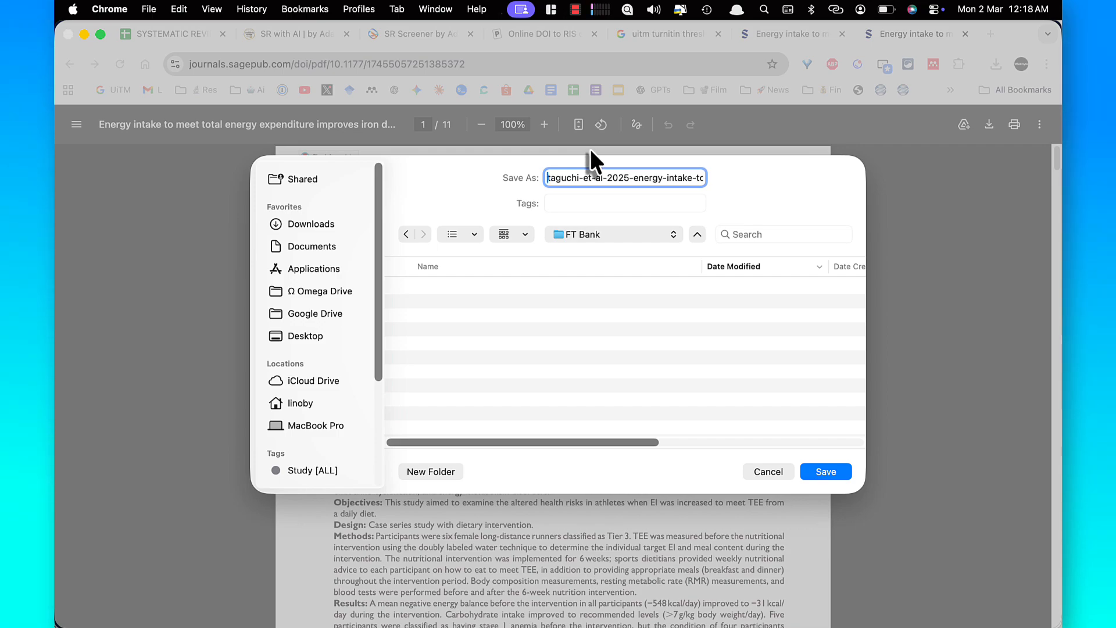
key("super+v")
type("_")
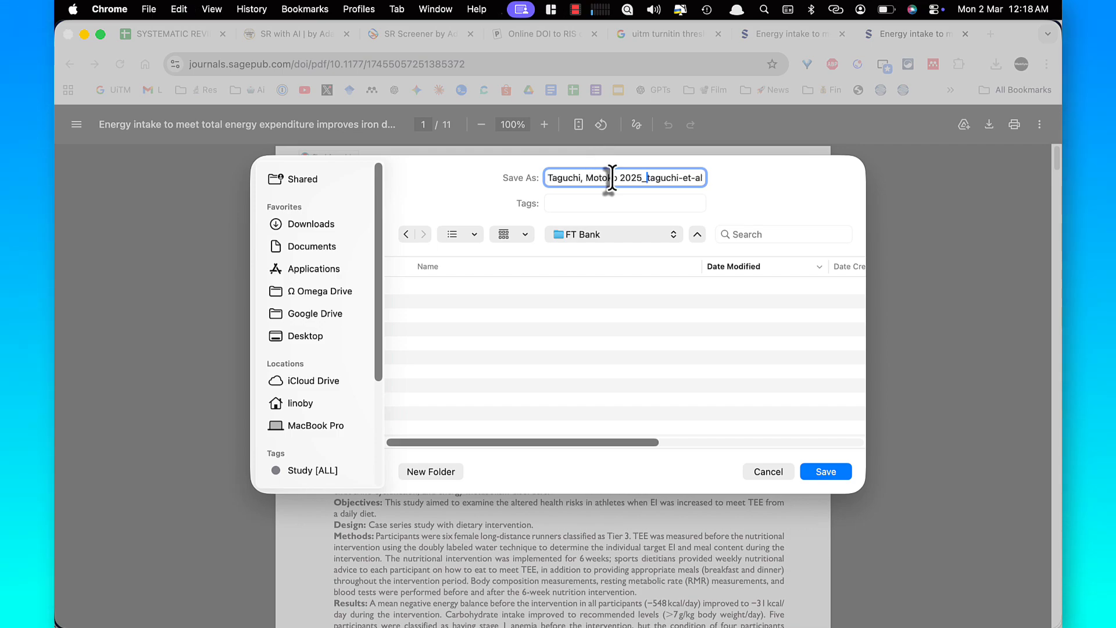
key("Return")
- Switch to EndNote, open the DOI link of "The Female Athlete Body project study" and request its PDF on the publisher's page
key("super+Tab")
left_click(480, 390)
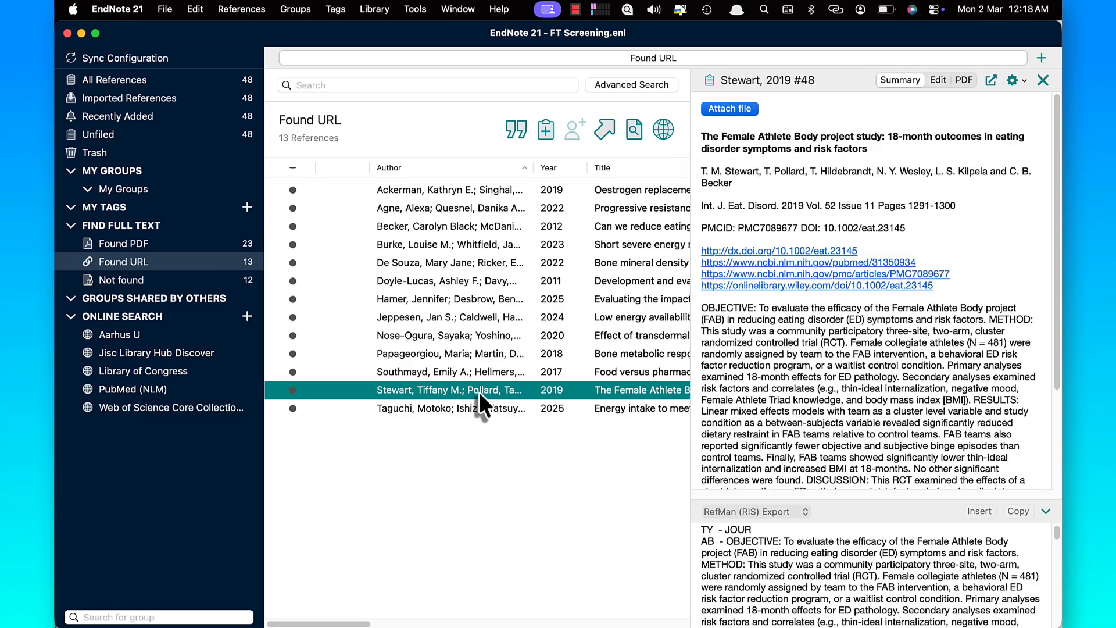
left_click(751, 252)
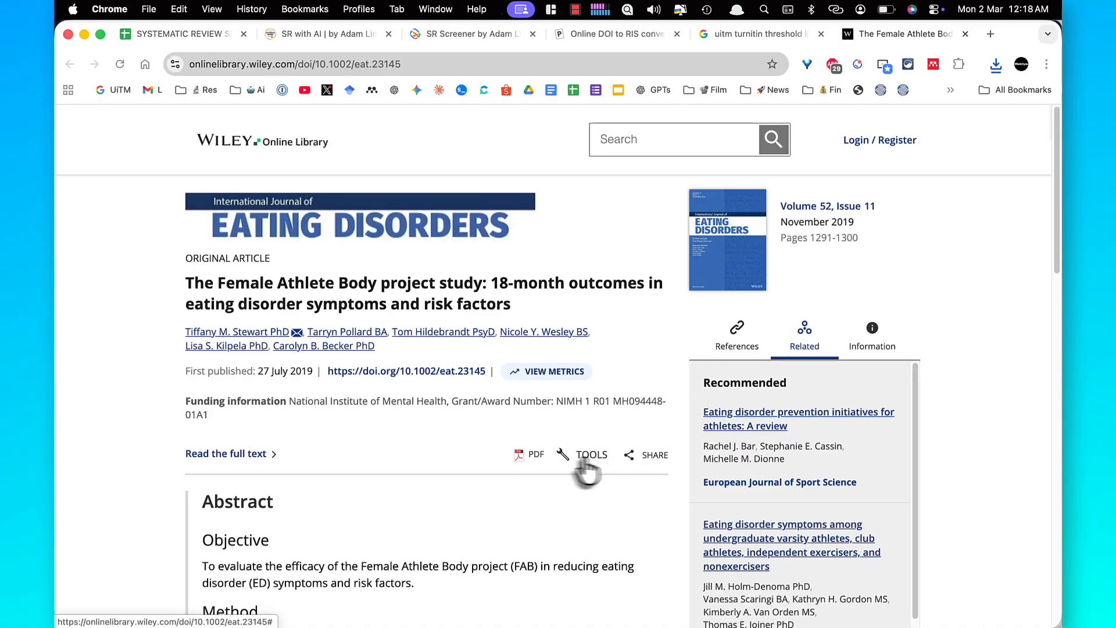
left_click(528, 430)
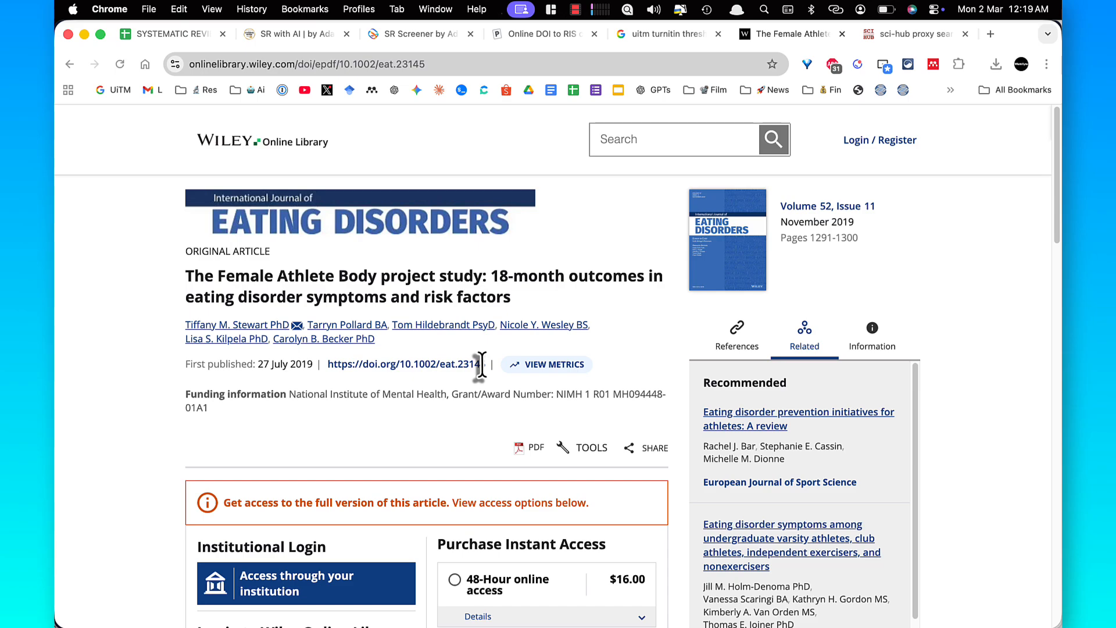
- Copy the article's DOI link from the Wiley page and look it up on the Sci-Hub site to display the PDF
left_click_drag(481, 364, 324, 368)
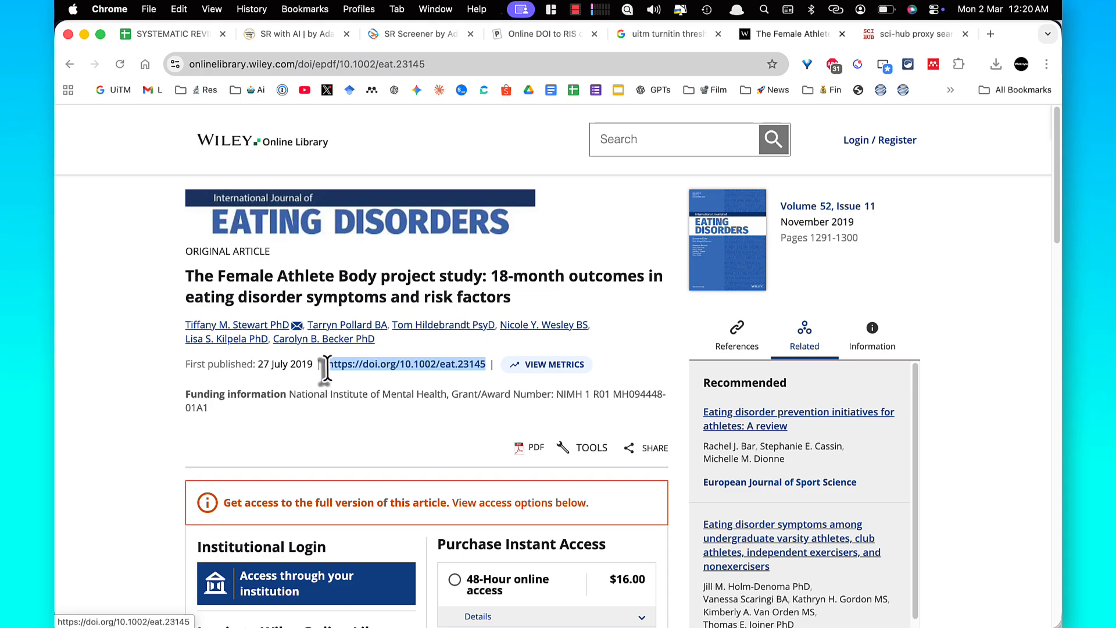
key("super+c")
left_click(862, 32)
key("super+v")
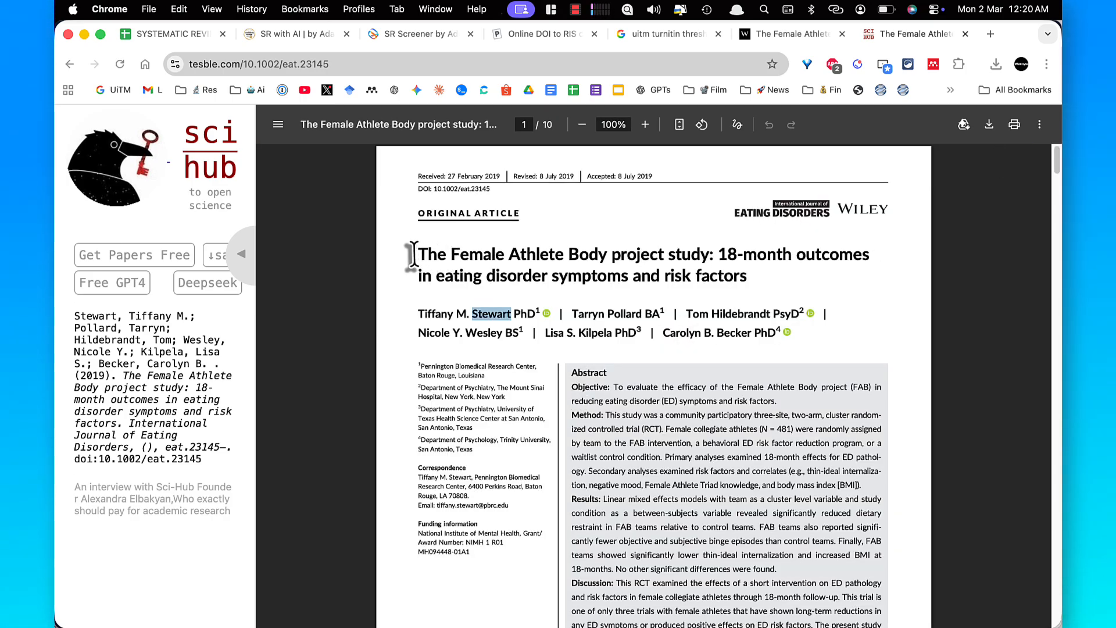
- Copy "The Female Athlete Body project study" from the PDF's title and search the tracker's Screening Log for it
left_click_drag(414, 257, 708, 251)
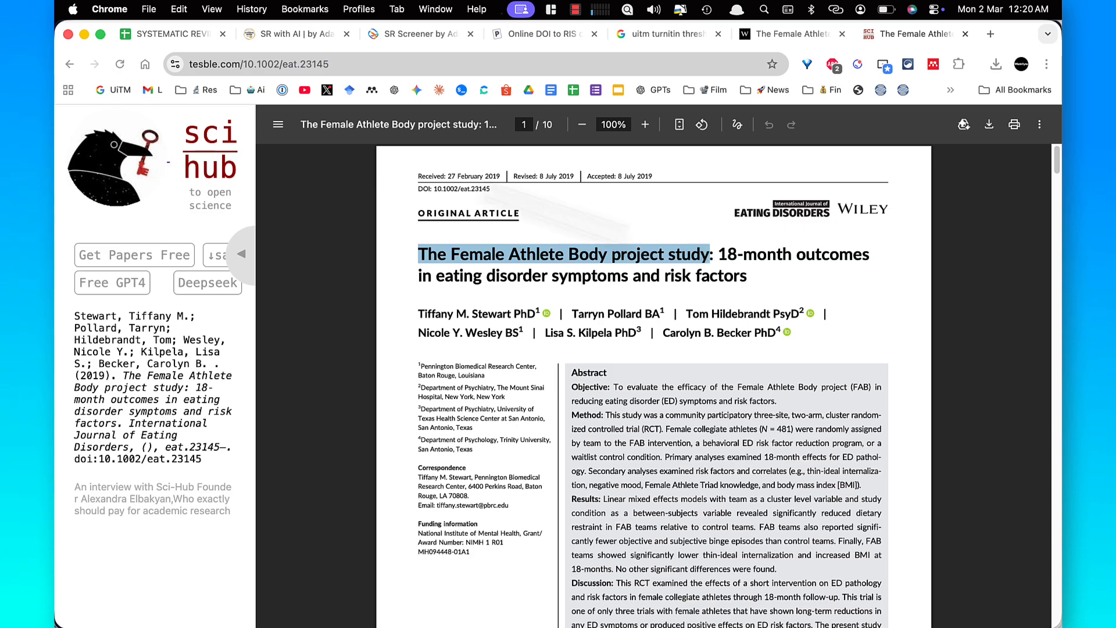
left_click(186, 35)
key("ctrl+f")
key("ctrl+v")
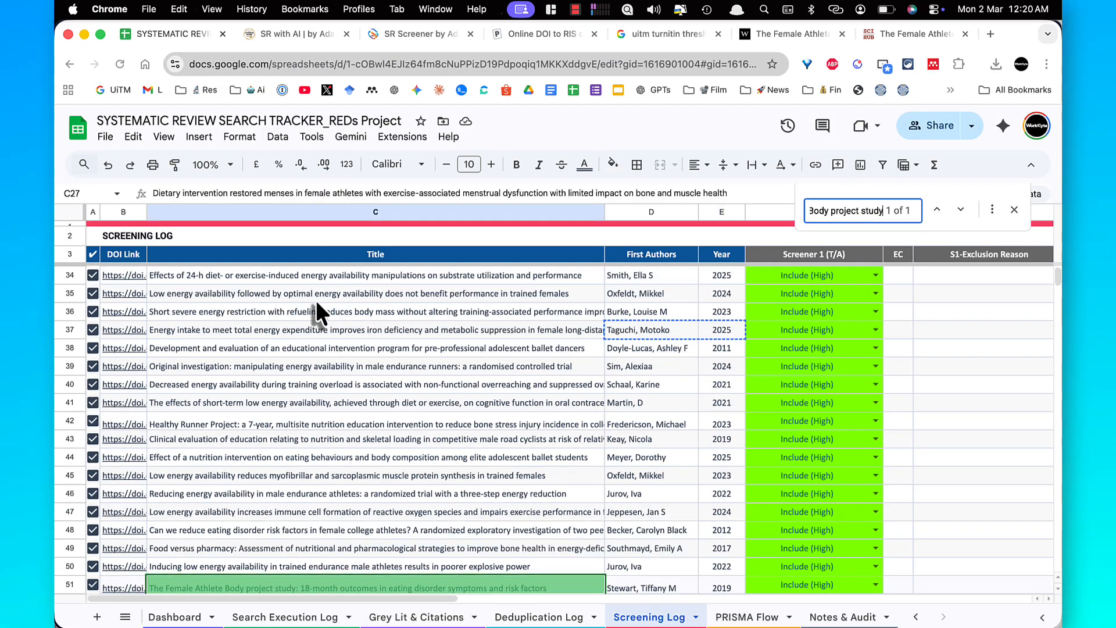
- In the "The Female Athlete Body project study" row, enter "pdf via scihub" as the note
scroll(329, 368, "down", 3)
left_click(360, 494)
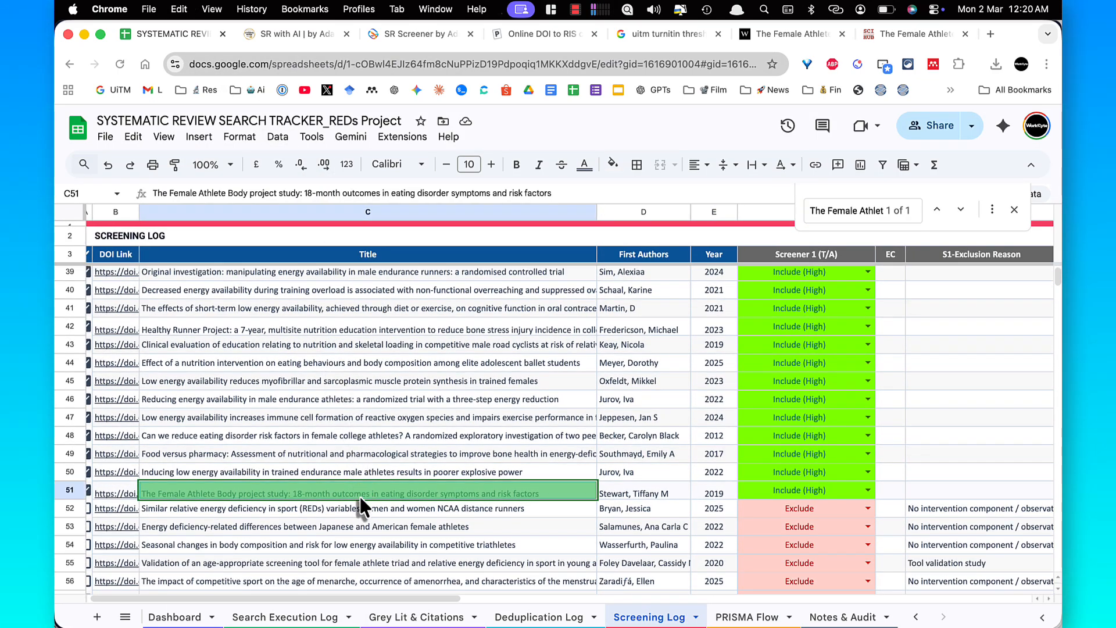
key("Right")
key("Right")
key("Right")
key("Right")
key("Right")
key("Right")
key("Right")
key("Right")
key("Right")
key("Right")
key("Right")
key("Right")
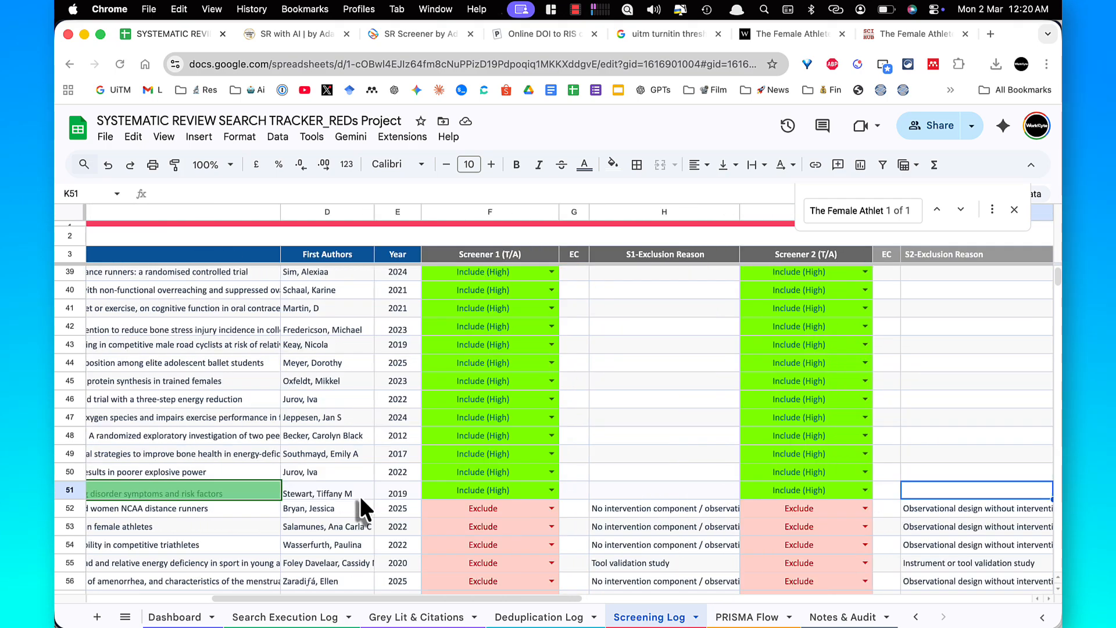
key("Right")
key("Right")
key("Right")
type("pd")
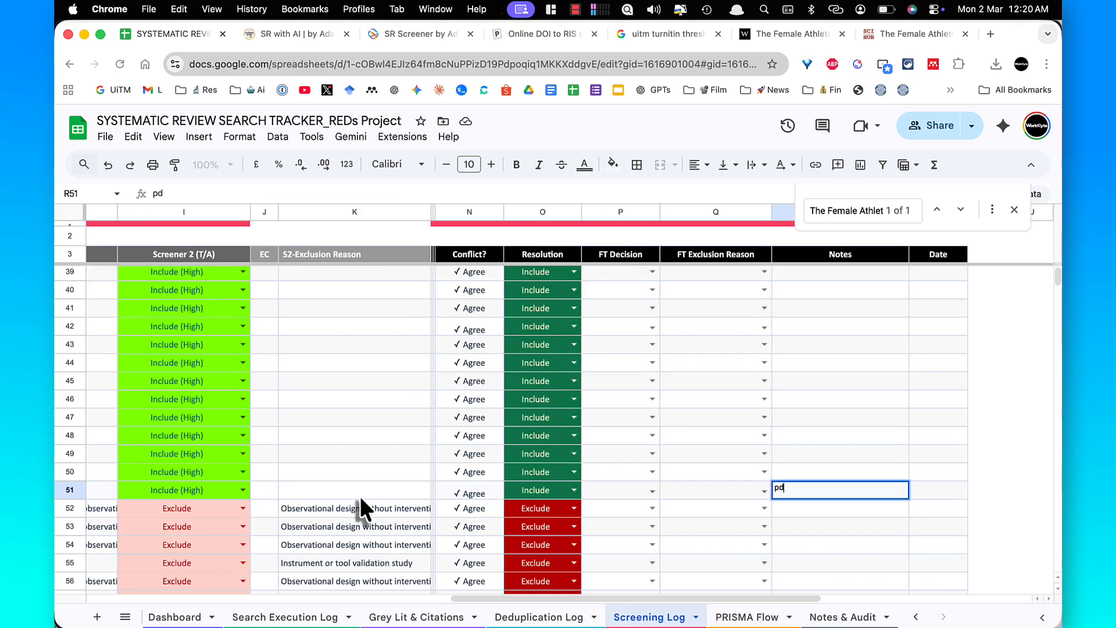
type("f via s")
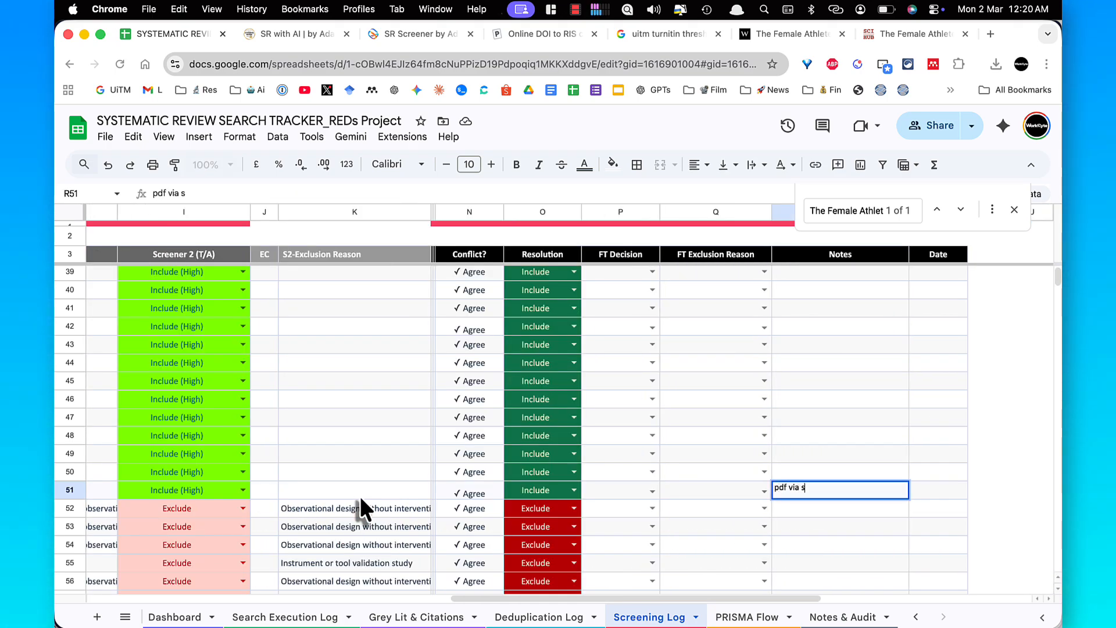
type("cihub")
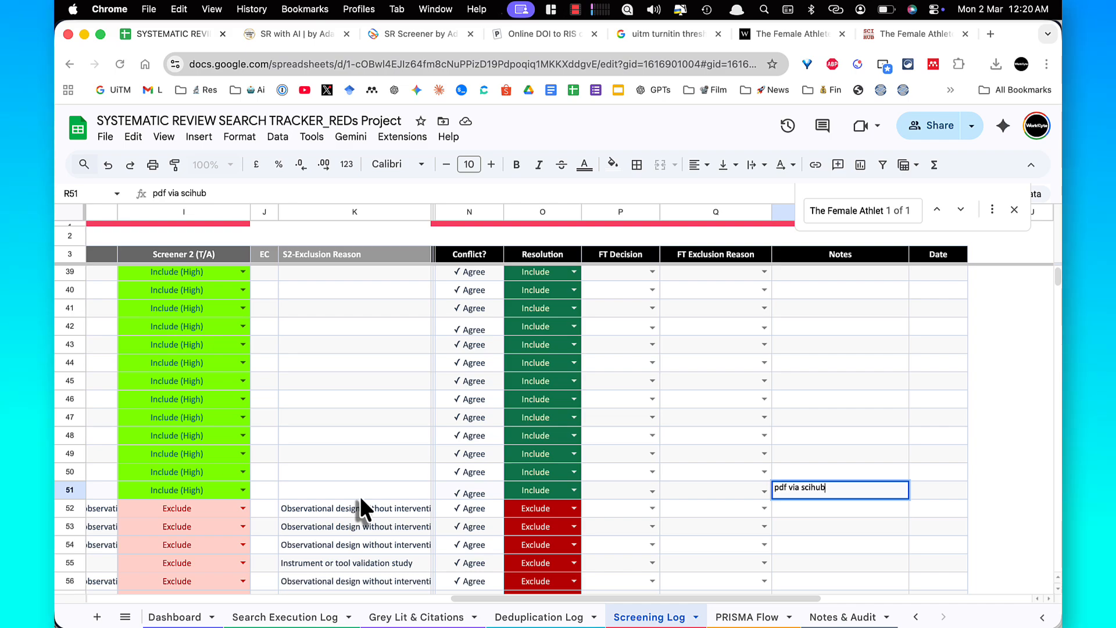
left_click(638, 495)
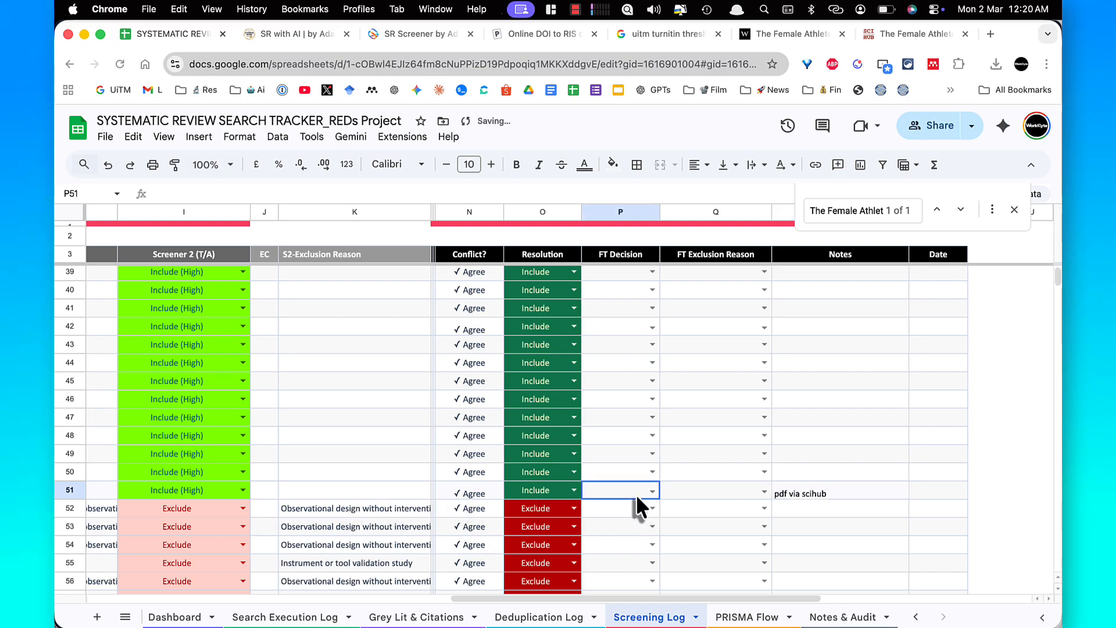
- Copy the first author and year cells from the "The Female Athlete Body project study" row
key("Left")
key("Left")
key("Left")
key("Left")
scroll(637, 497, "left", 10)
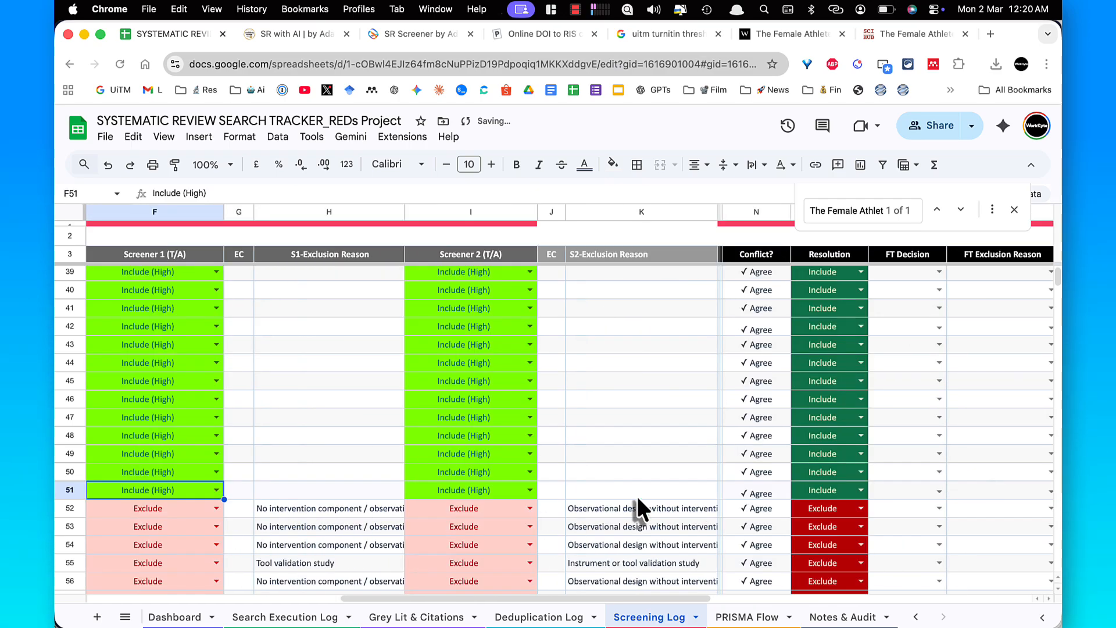
left_click_drag(665, 489, 690, 491)
right_click(664, 494)
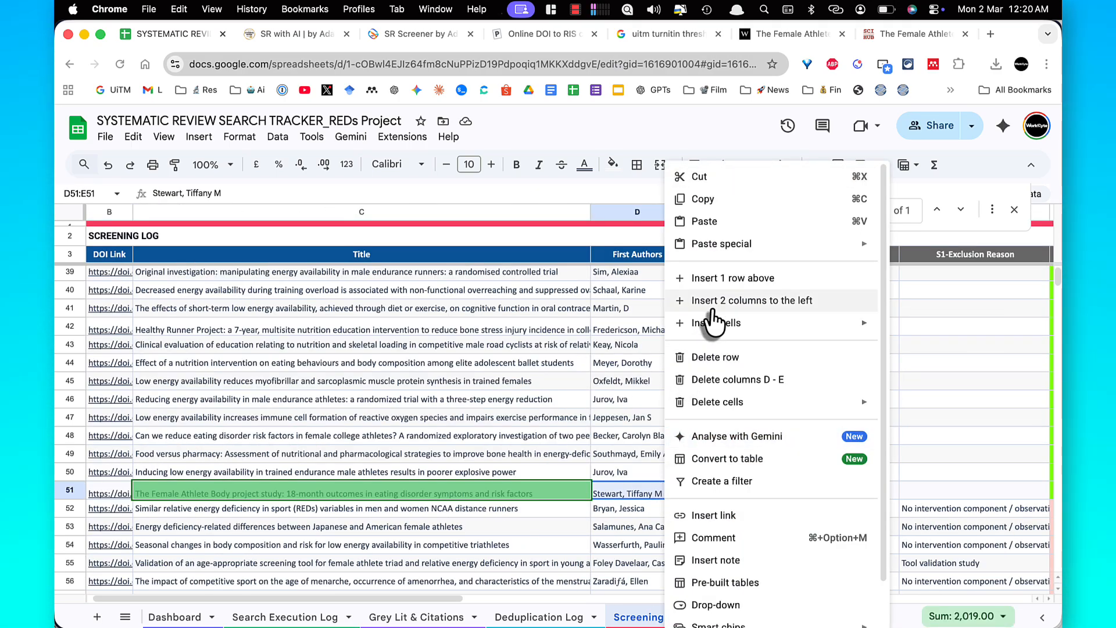
left_click(703, 199)
- Save the Sci-Hub PDF in FT Bank, adding the copied first author, year and an underscore before the file name eat.23145
left_click(893, 36)
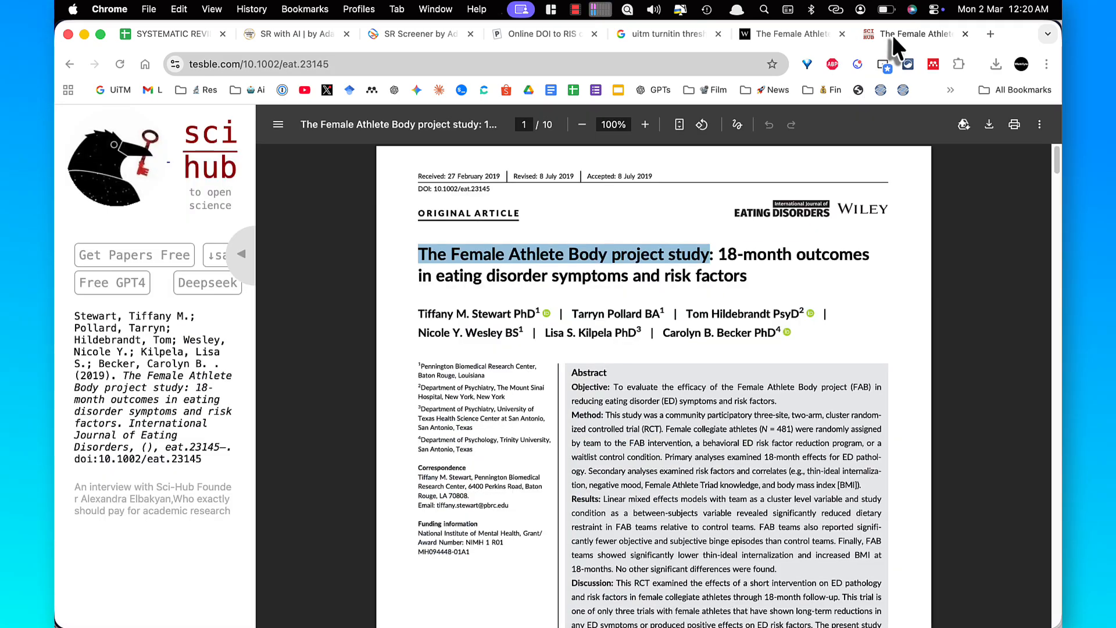
left_click(990, 124)
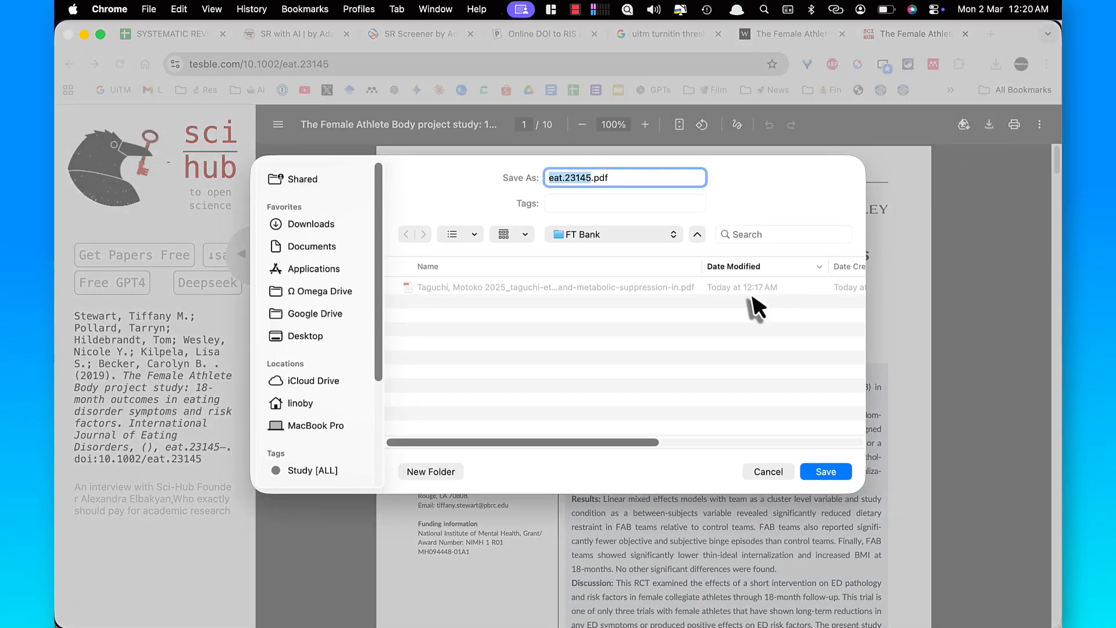
left_click(546, 190)
key("super+v")
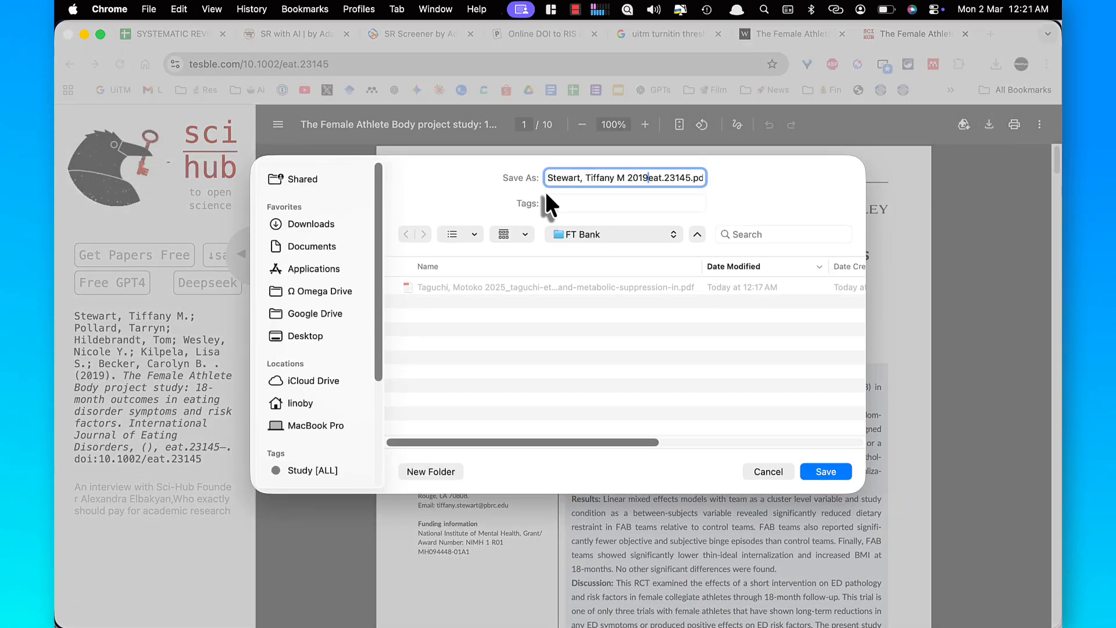
type("_")
key("Return")
left_click(496, 333)
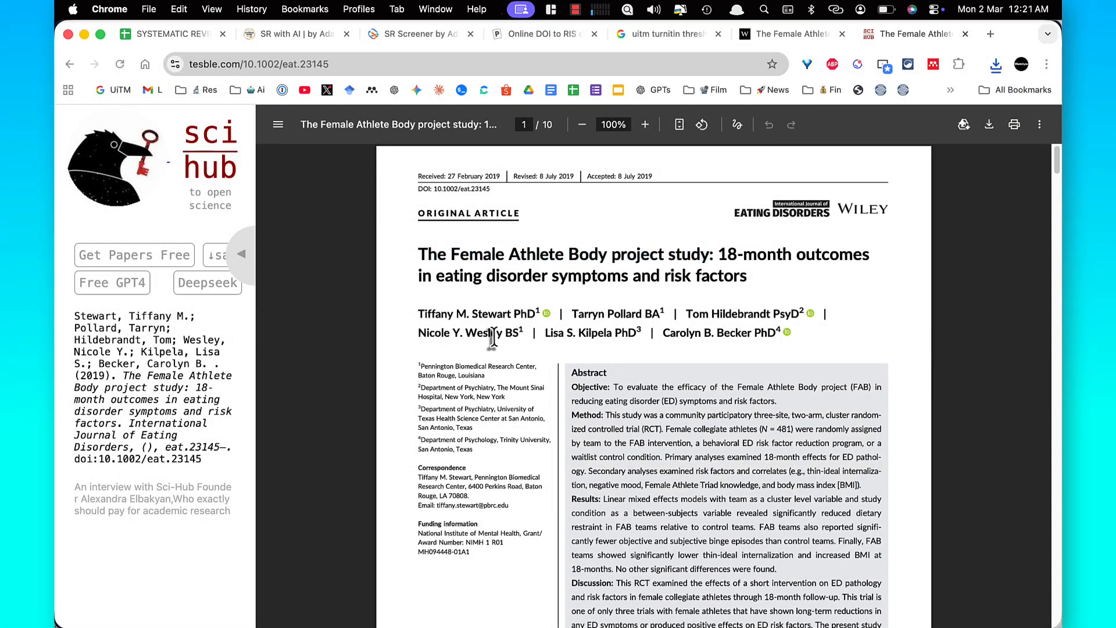
- Switch to EndNote and open the Springer page of the "Food versus pharmacy" reference
key("super+Tab")
left_click(480, 369)
left_click(758, 239)
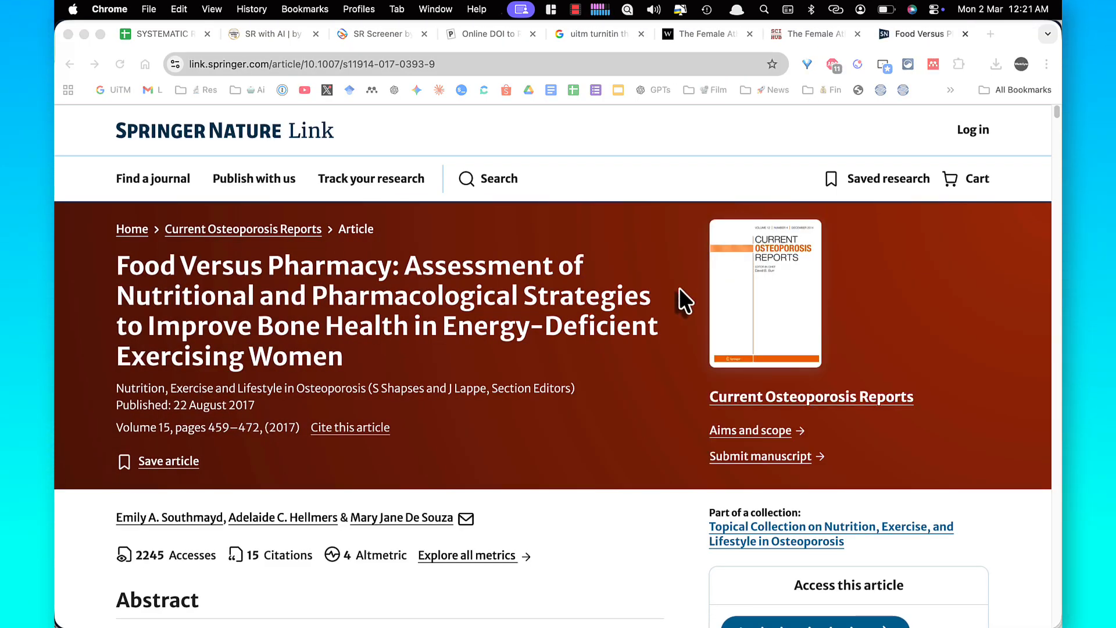
- Copy "Food Versus Pharmacy" from the article title and search the tracker's Screening Log for it
scroll(654, 382, "down", 3)
left_click_drag(392, 267, 116, 267)
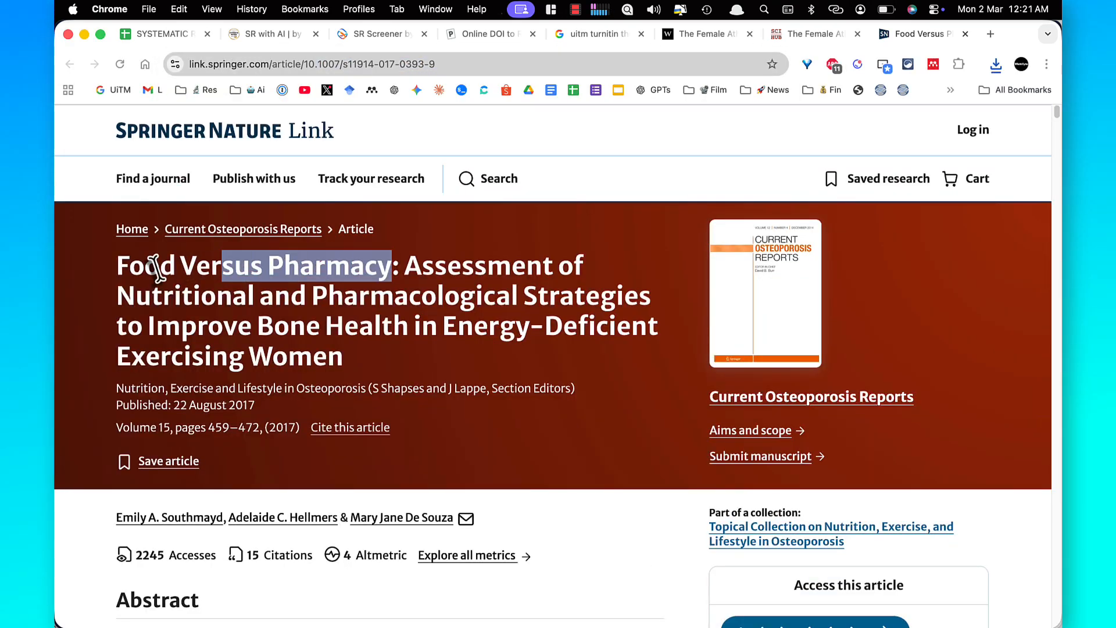
left_click(168, 36)
left_click(256, 297)
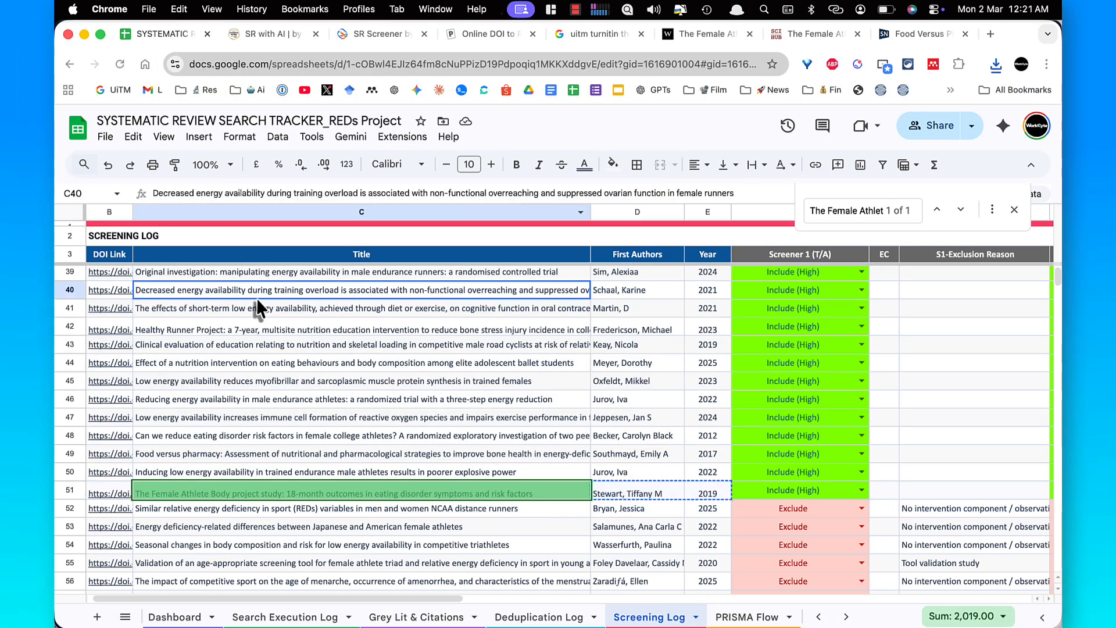
key("super+f")
key("super+v")
- Copy the DOI link from the "Food versus pharmacy" row and look it up on Sci-Hub to display the PDF
left_click(116, 456)
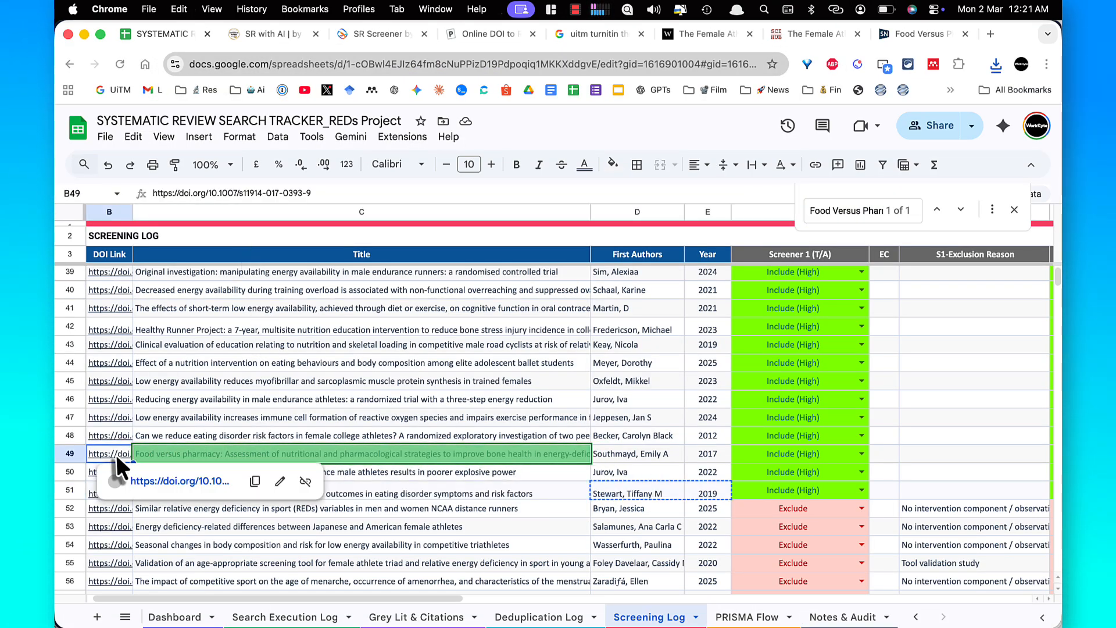
left_click(817, 34)
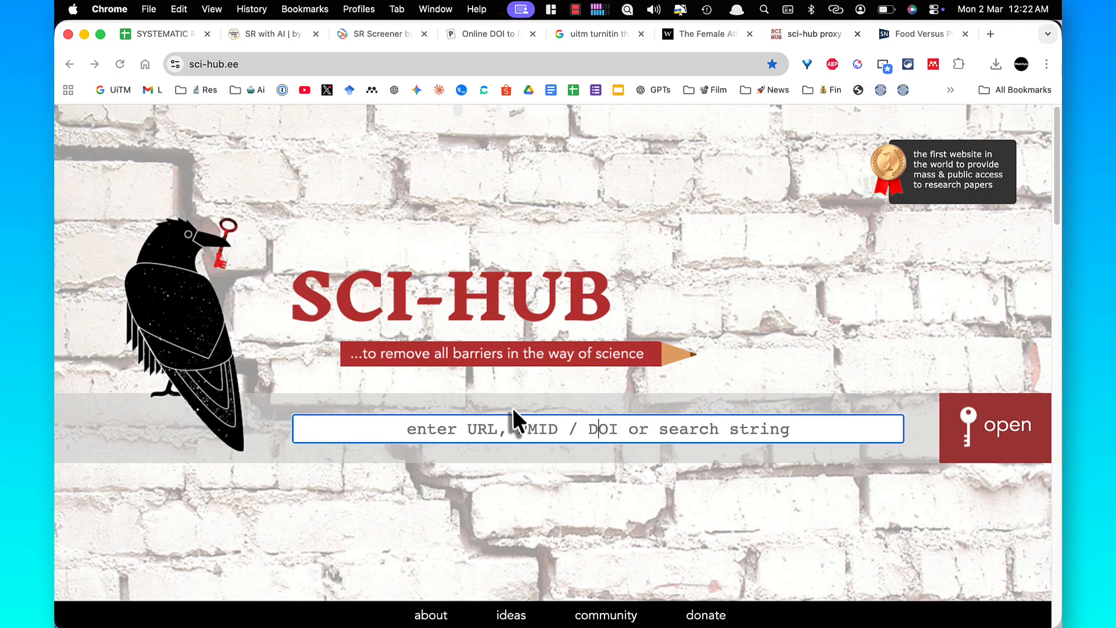
right_click(529, 429)
left_click(546, 427)
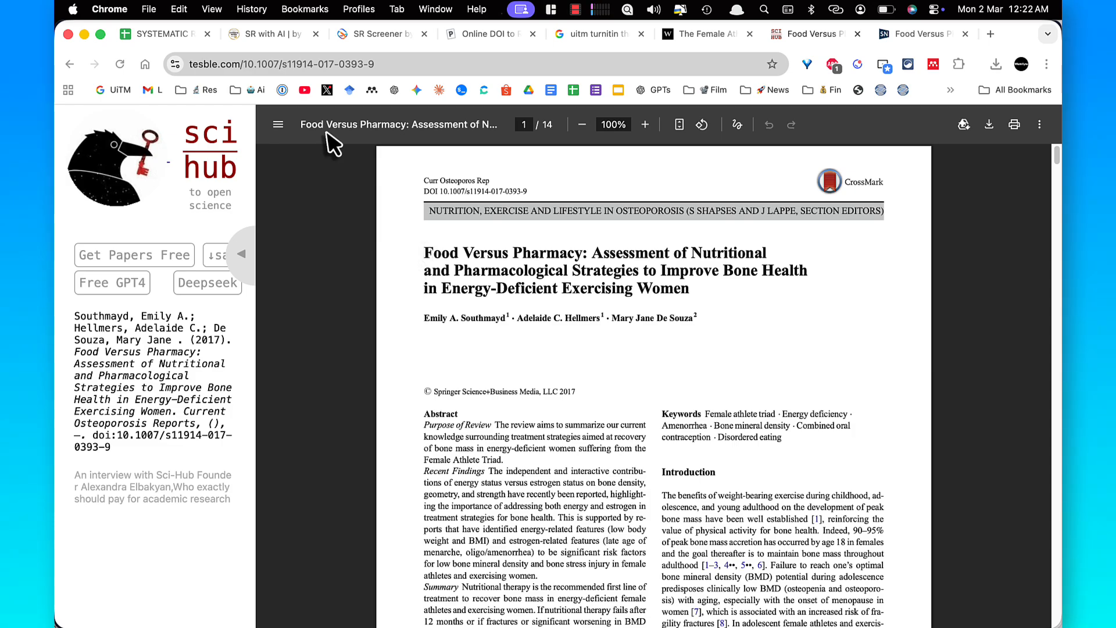
- In the tracker's "Food versus pharmacy" row, enter "pdf via scihub" as the note
left_click(157, 33)
left_click(456, 458)
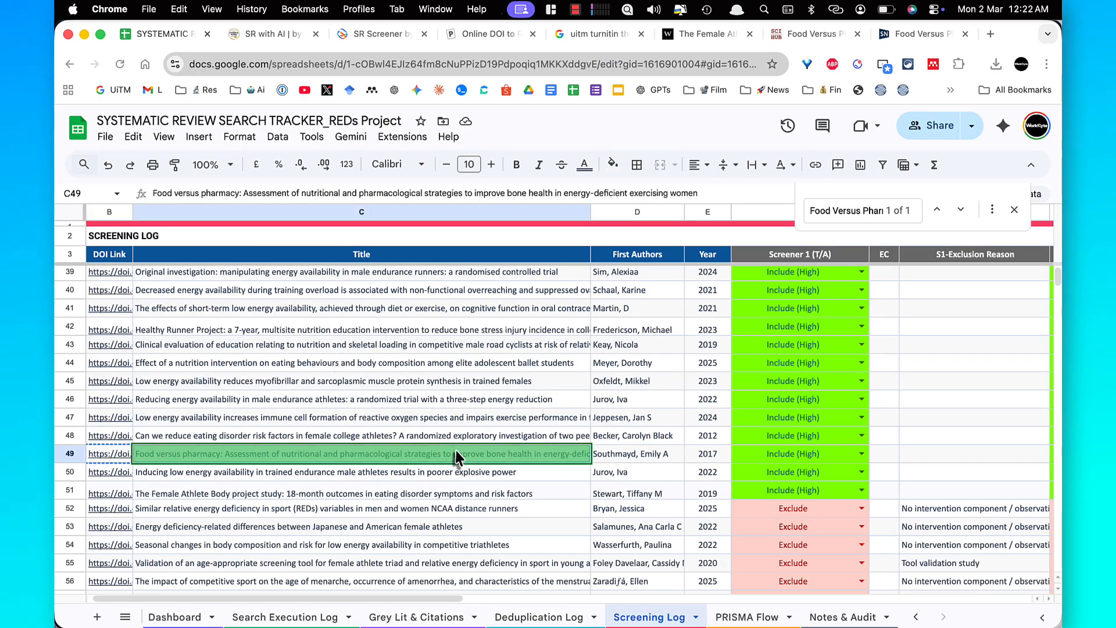
key("Right")
key("Right")
key("Right")
key("Right")
key("Right")
key("Right")
key("Right")
key("Right")
key("Right")
key("Right")
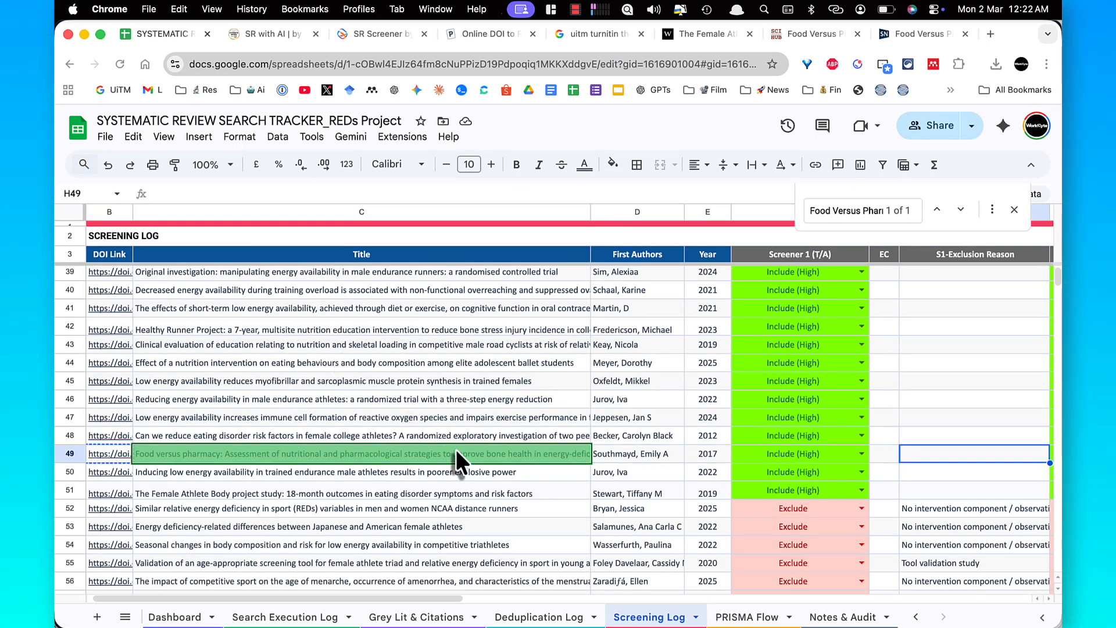
key("Right")
key("Right")
key("Right")
key("Right")
key("Right")
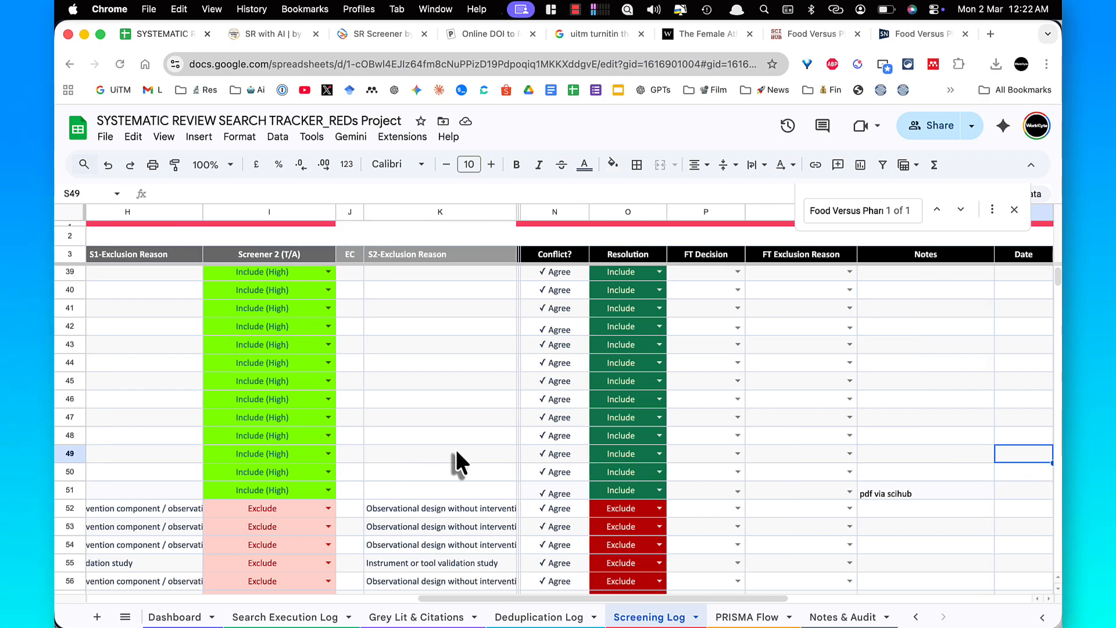
type("pdf v")
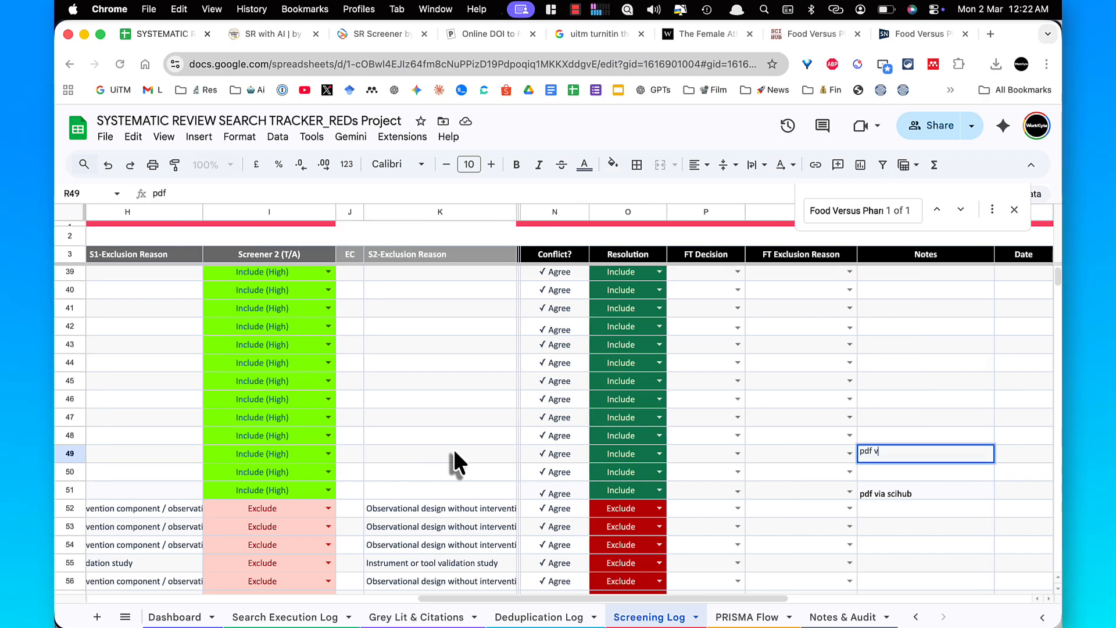
type("ia scihub")
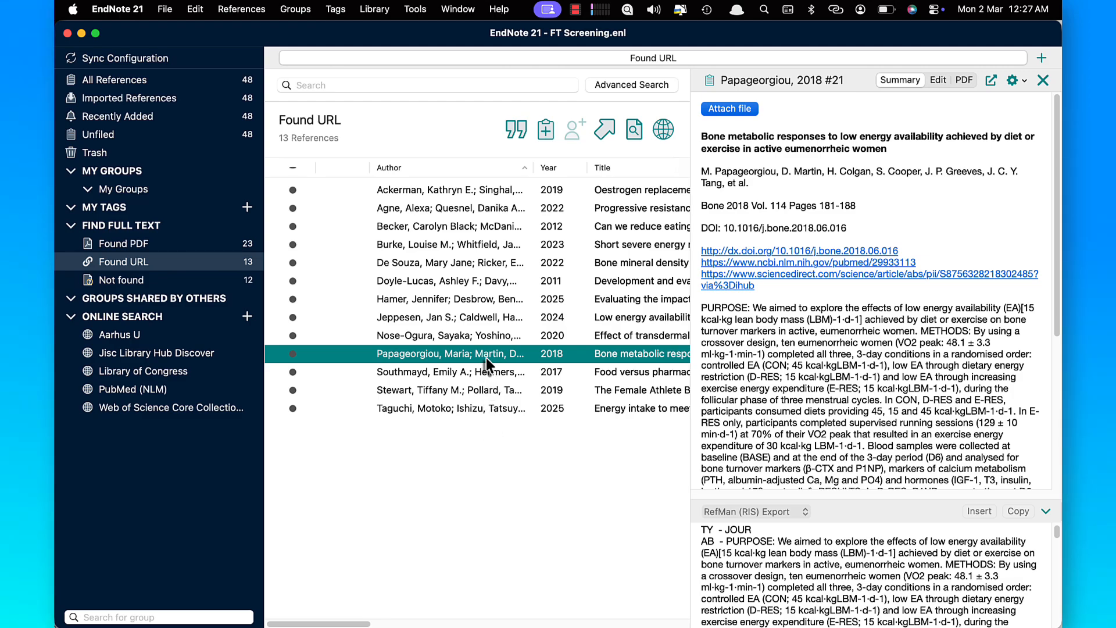
- Open the web page of the EndNote reference "Bone metabolic responses to low energy availability" from its link
left_click(772, 250)
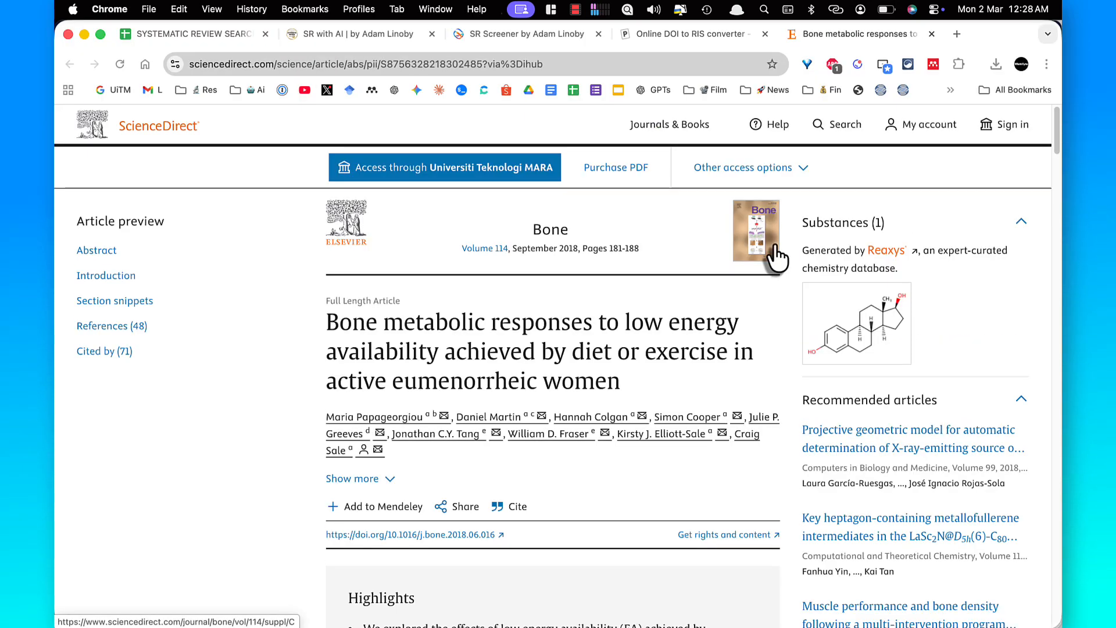
key("ctrl+a")
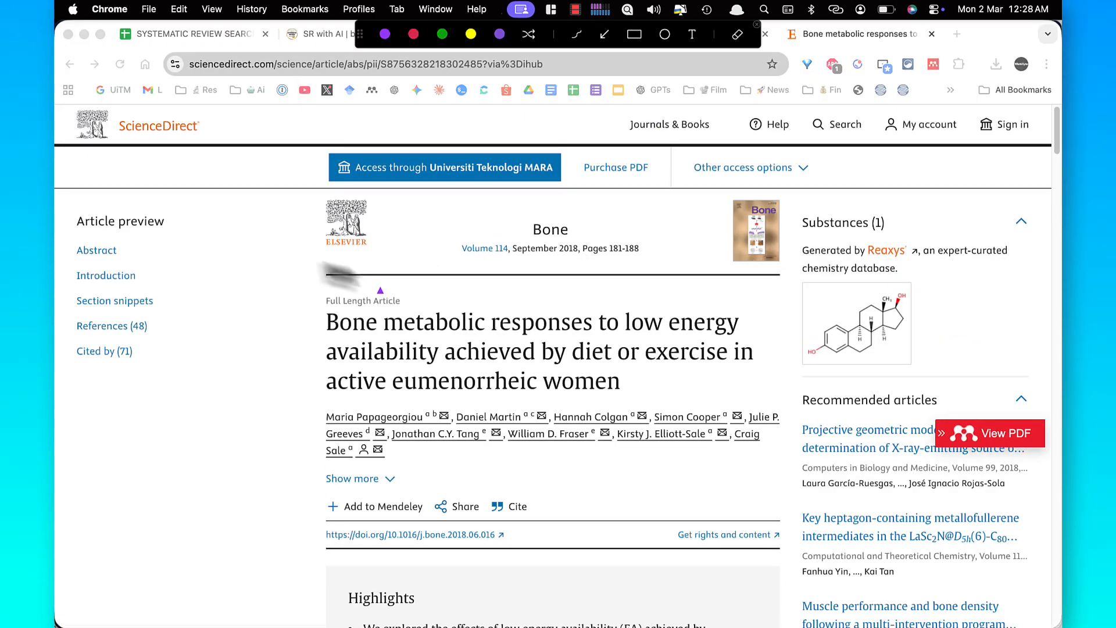
left_click_drag(299, 256, 393, 179)
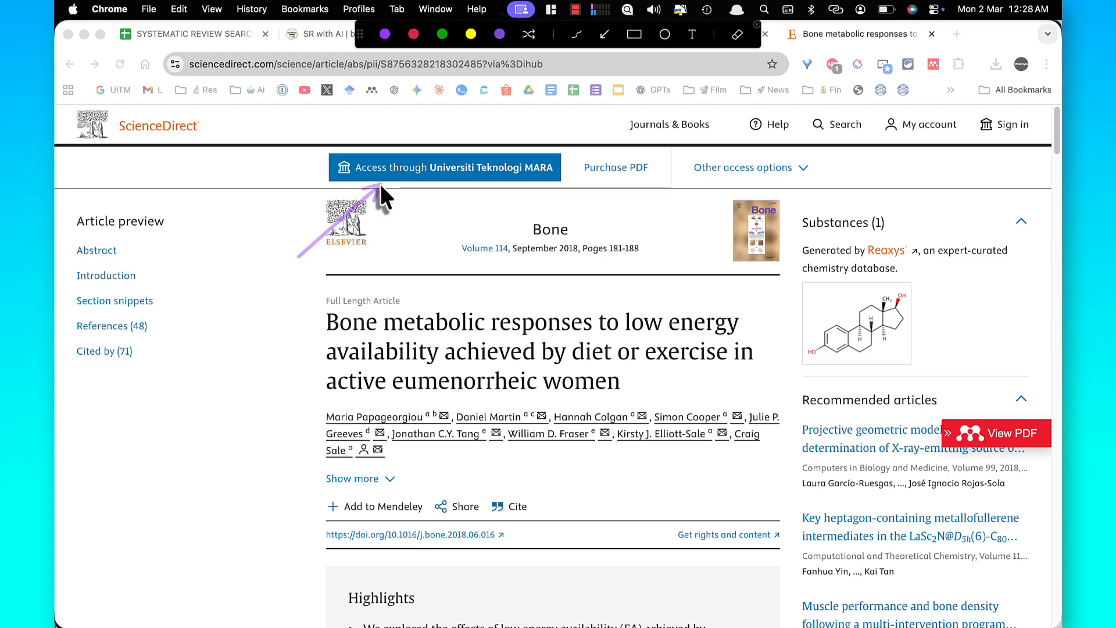
key("Escape")
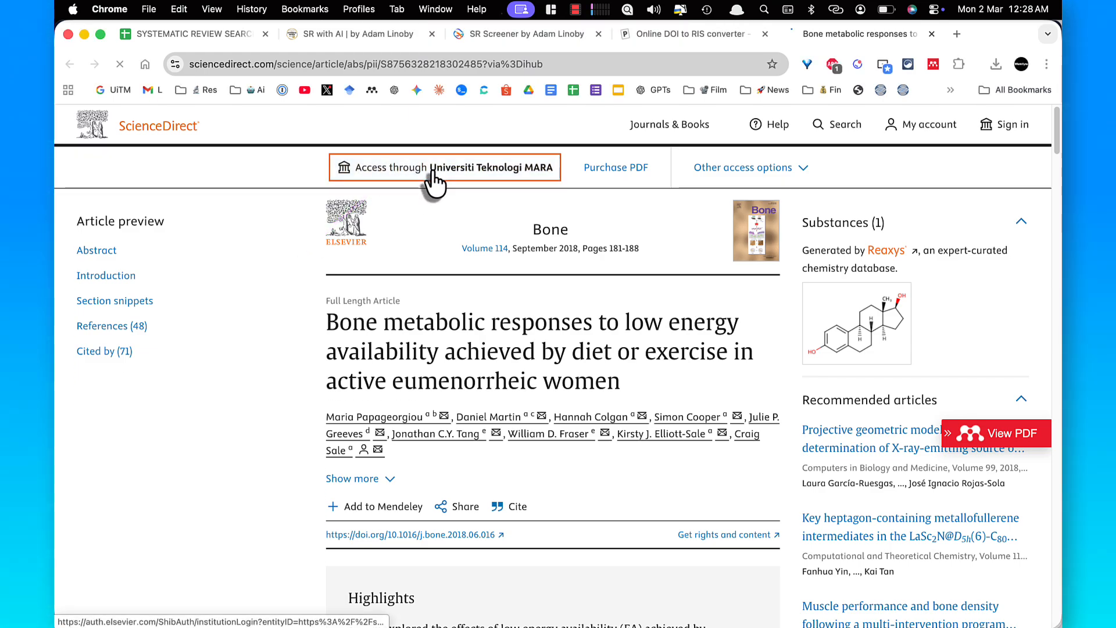
- Get access to the ScienceDirect article through Universiti Teknologi MARA and open its PDF
left_click(429, 169)
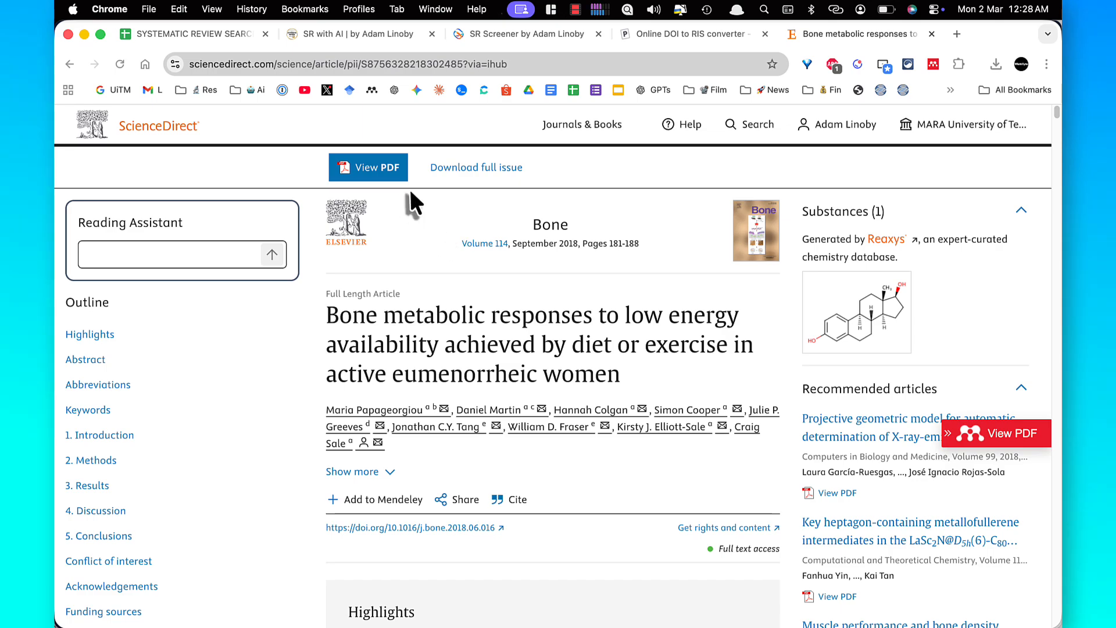
left_click(364, 169)
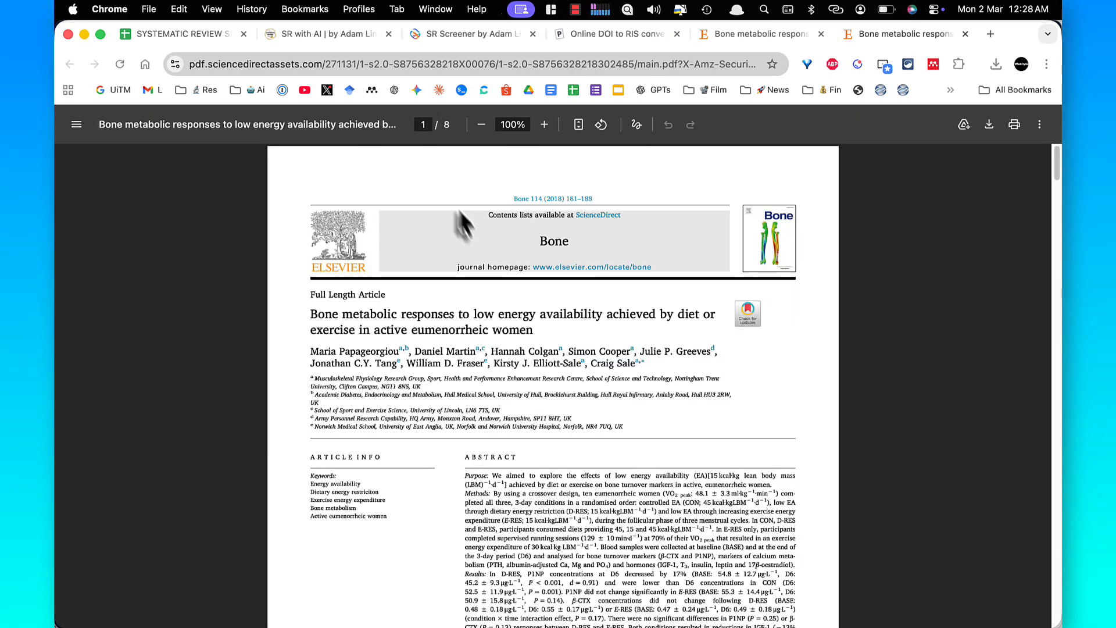
- Copy "Bone metabolic responses" from the PDF's title and search the tracker's Screening Log for it
scroll(554, 290, "down", 1)
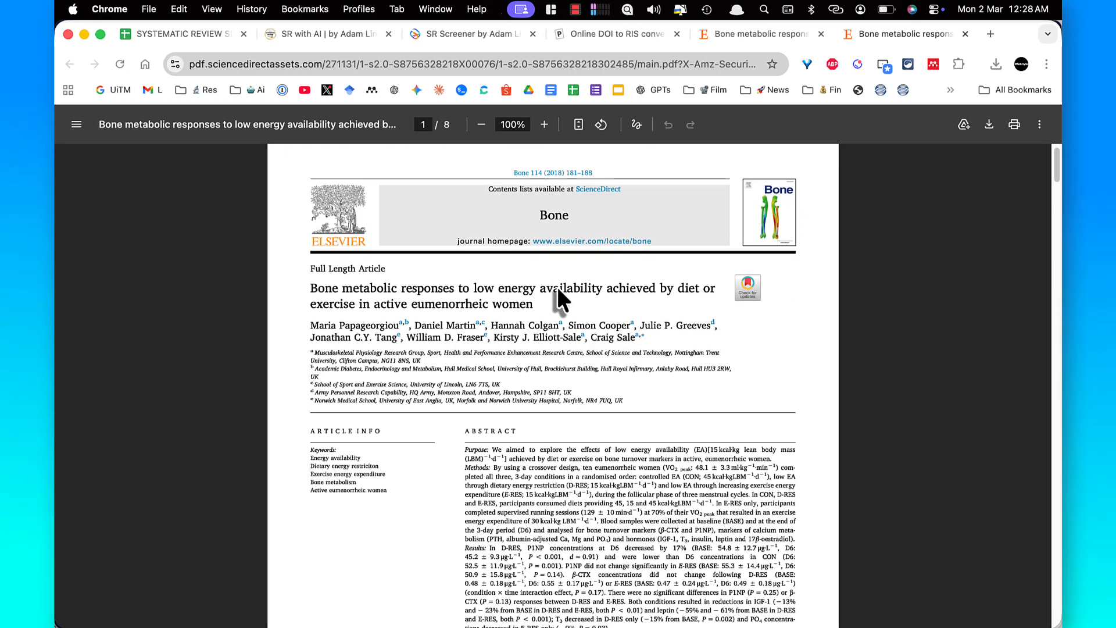
left_click_drag(456, 288, 299, 290)
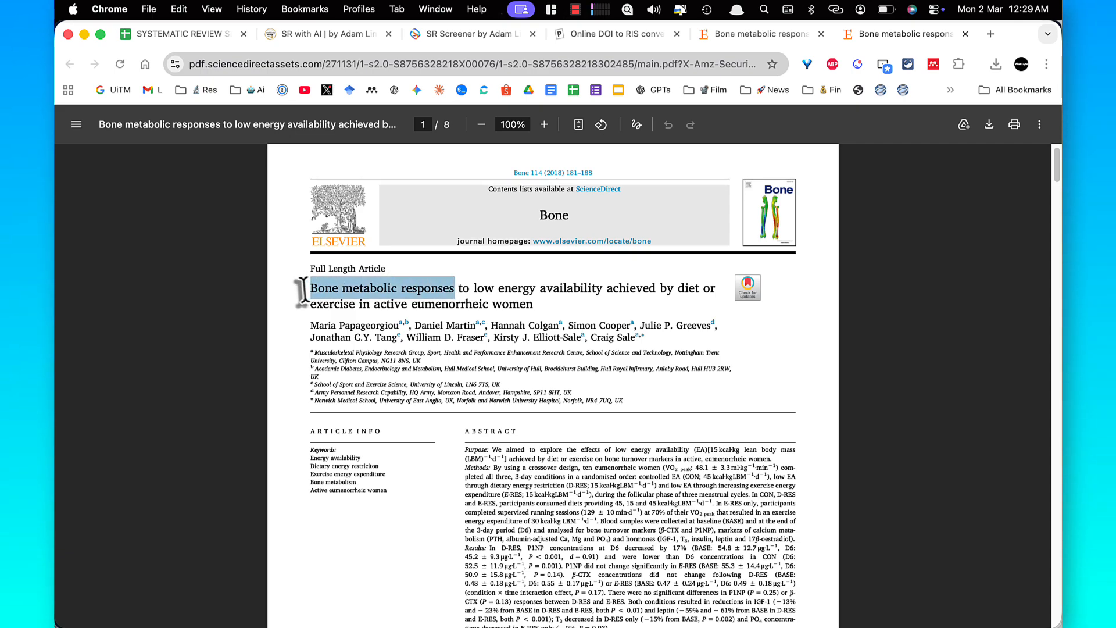
right_click(327, 288)
left_click(354, 321)
left_click(191, 34)
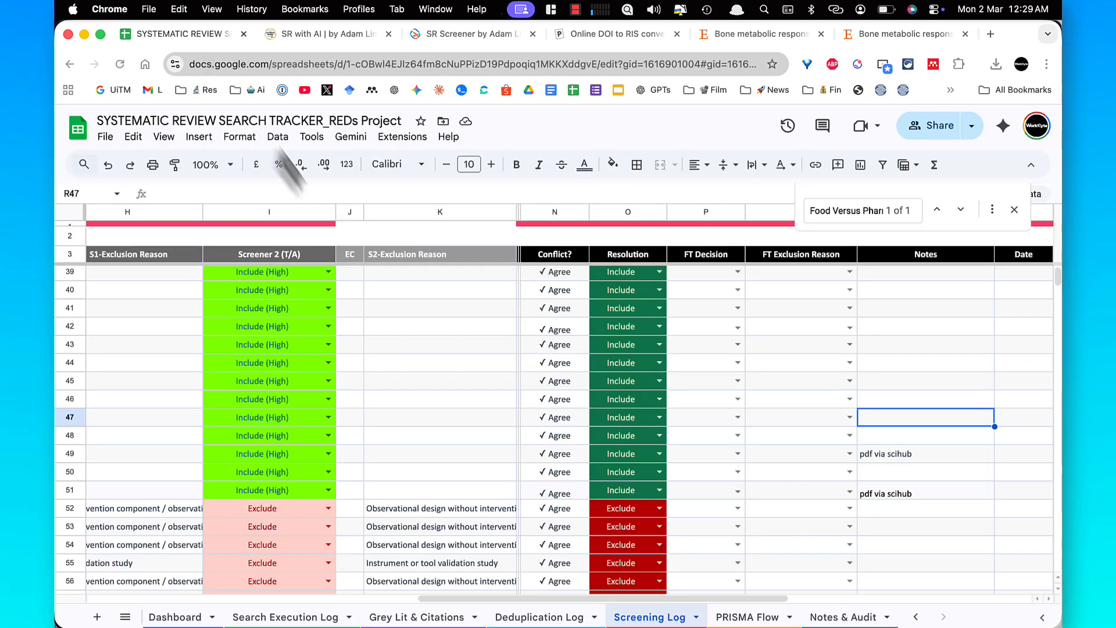
left_click(375, 316)
key("super+f")
key("super+v")
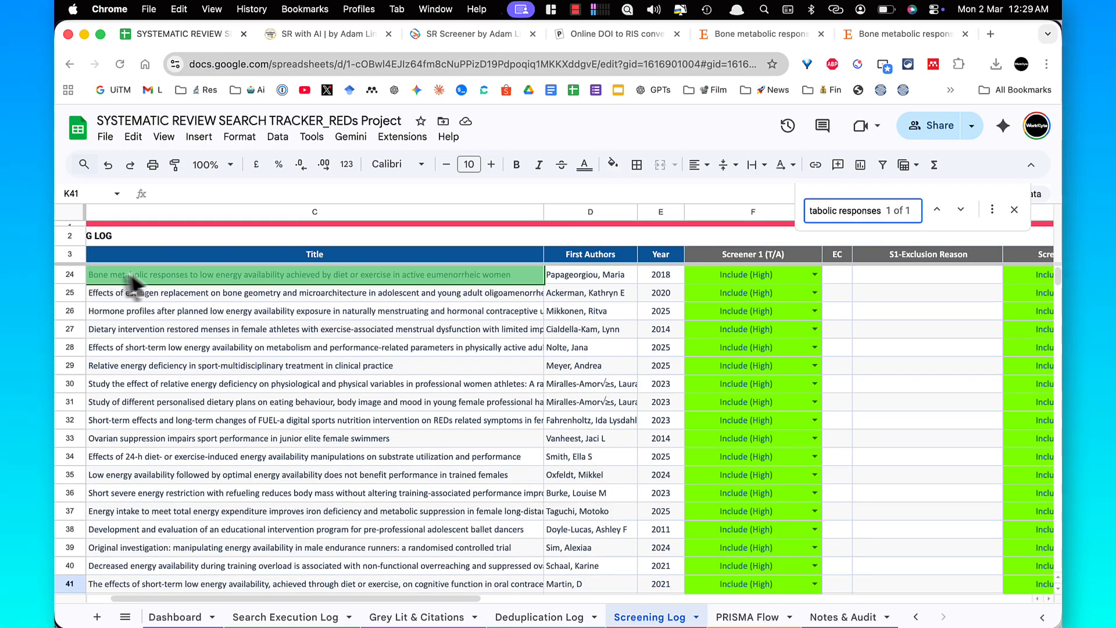
- In the "Bone metabolic responses" row, enter "UiTM access" as the note
left_click(132, 271)
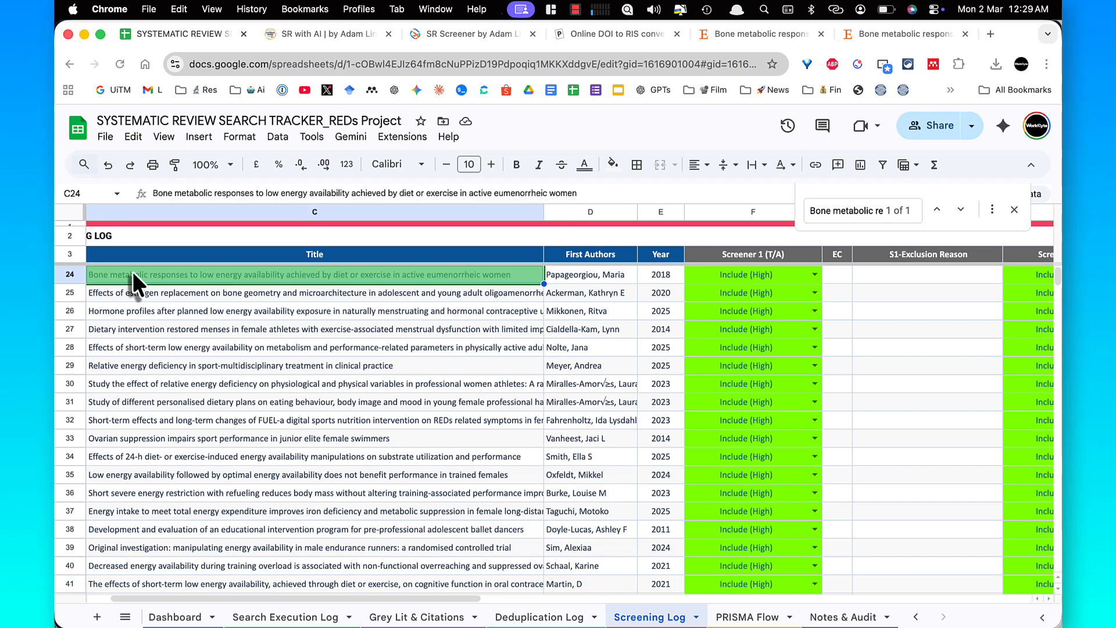
key("Right")
key("Right")
key("Right")
key("Right")
key("Right")
key("Right")
key("Right")
key("Right")
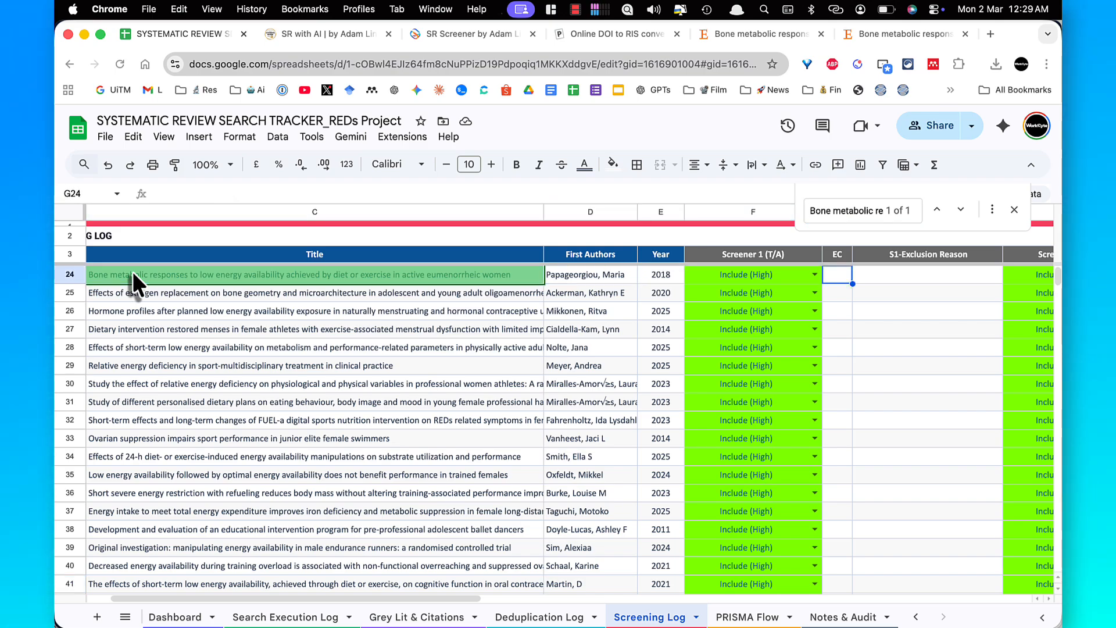
key("Right")
key("Right")
key("Right")
key("Right")
key("Right")
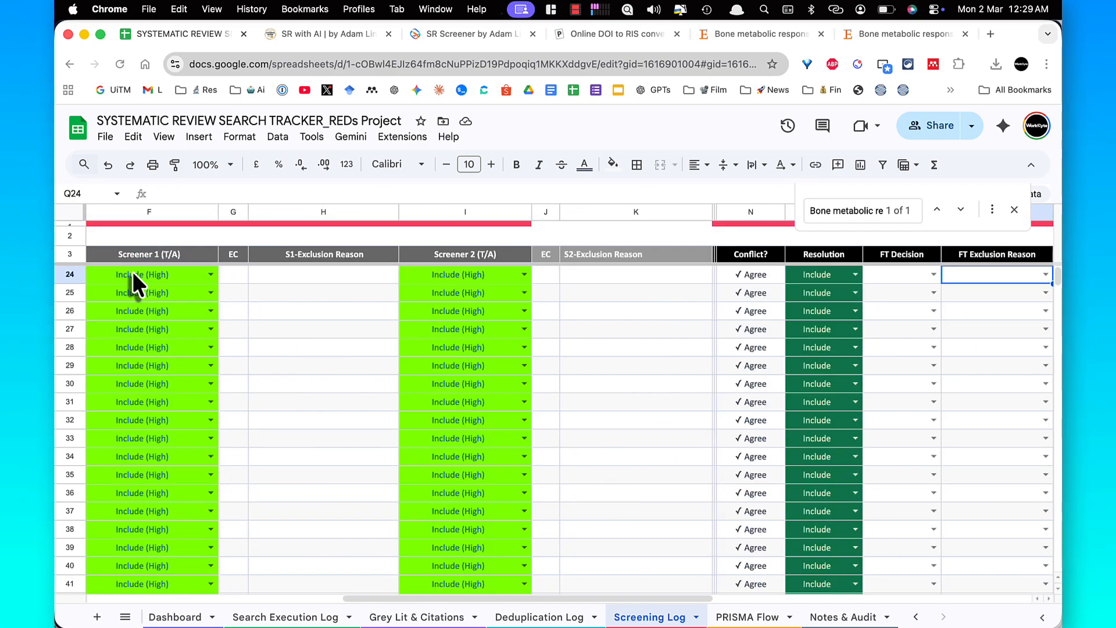
type("UiTM")
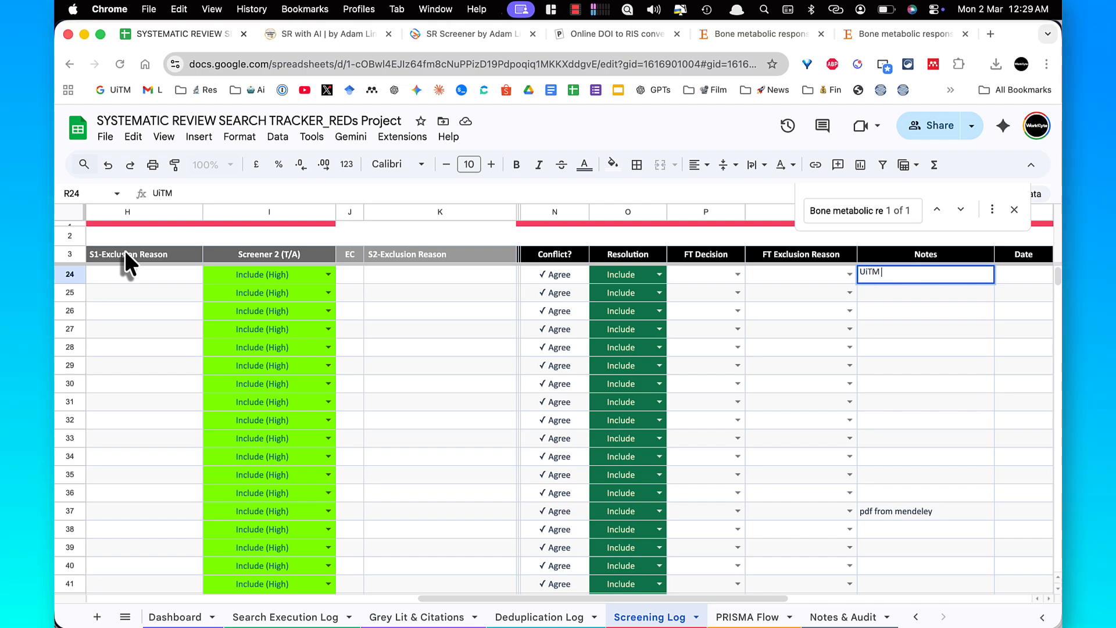
type(" access")
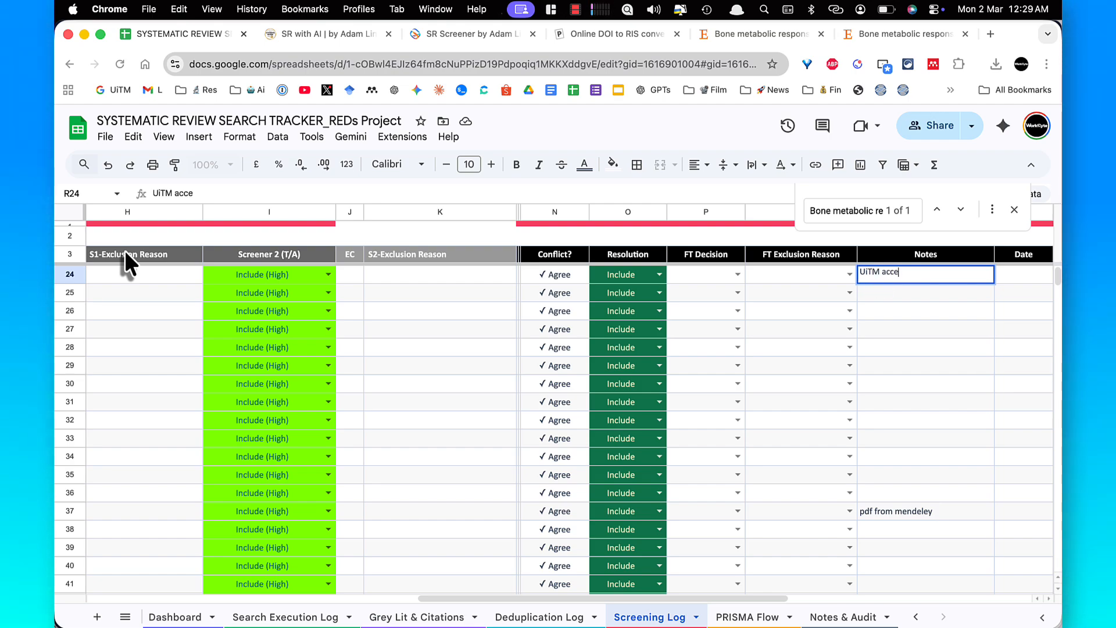
- Copy the first author and year cells from the "Bone metabolic responses" row
key("Left")
key("Left")
key("Left")
key("Left")
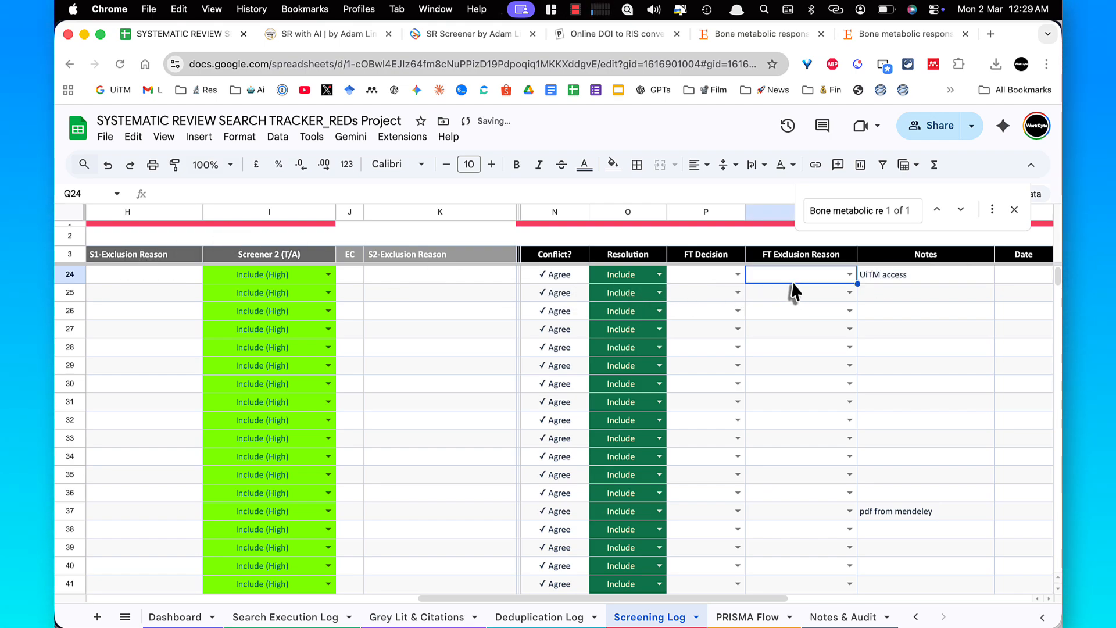
key("Left")
key("Left")
key("Left")
key("Left")
key("Left")
key("Left")
key("Left")
key("Left")
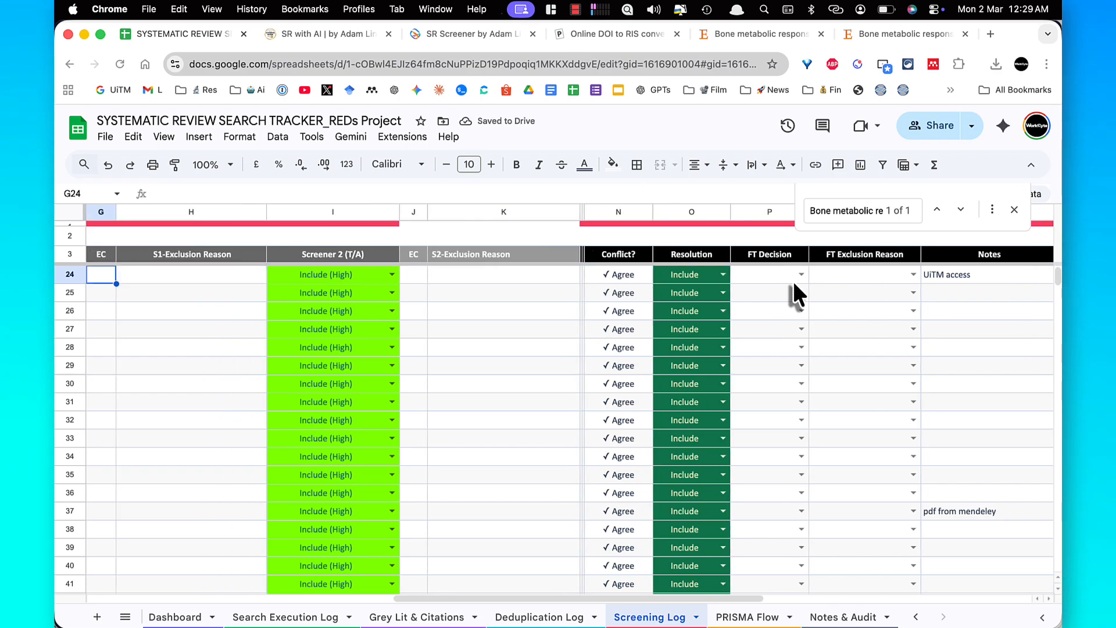
left_click(713, 274, "shift")
right_click(718, 277)
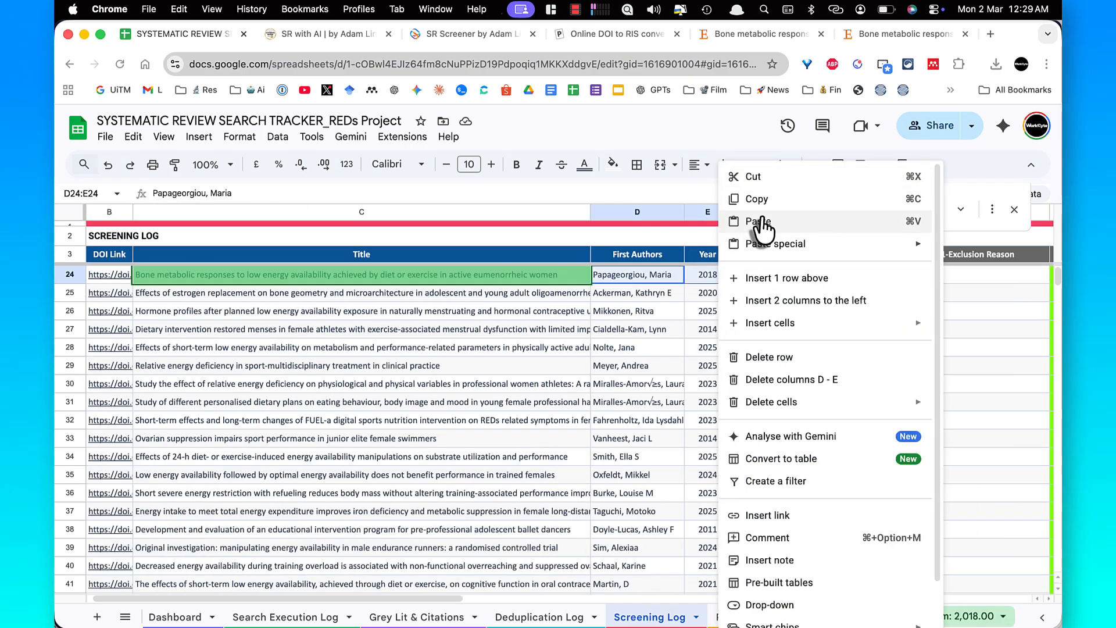
left_click(756, 200)
- Save the "Bone metabolic responses" PDF in FT Bank, prefixing its file name with the copied first author and 2018
left_click(884, 33)
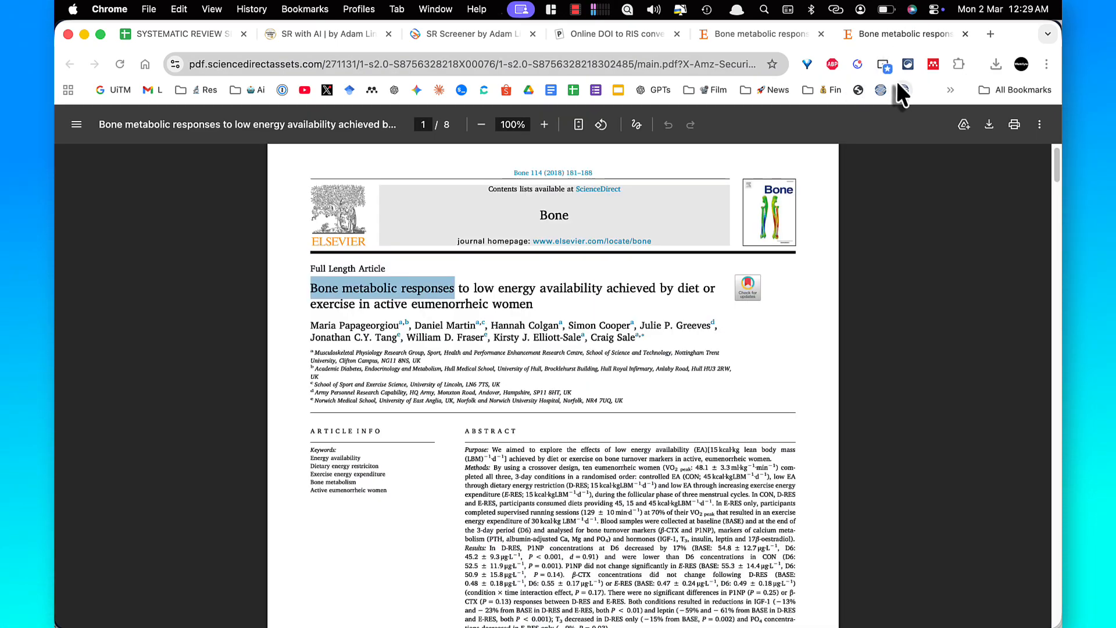
left_click(987, 126)
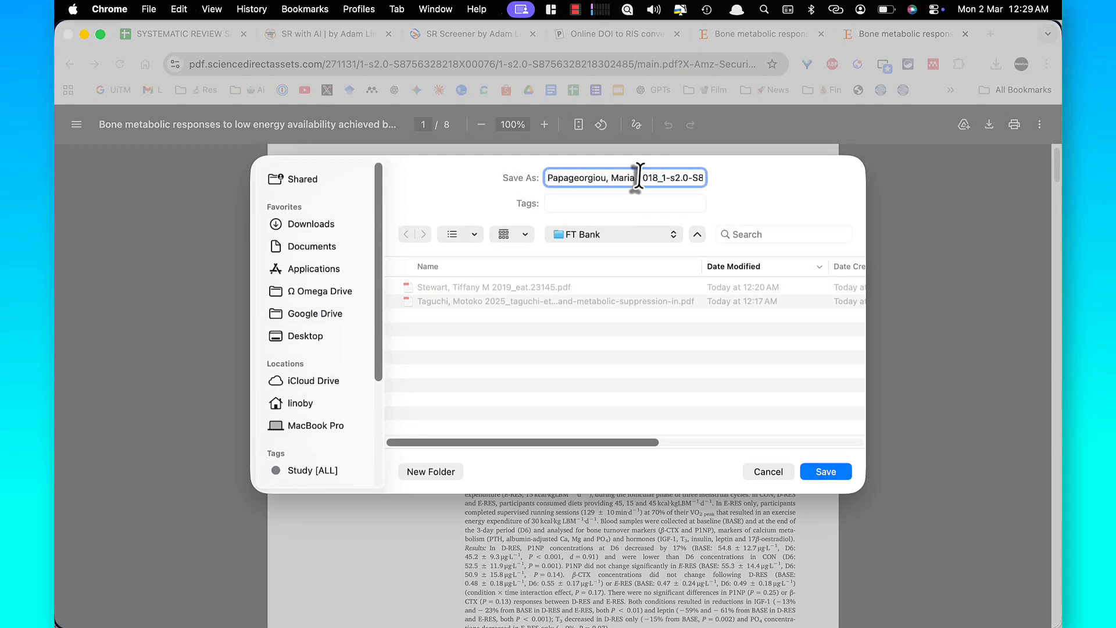
key("super+a")
left_click(826, 471)
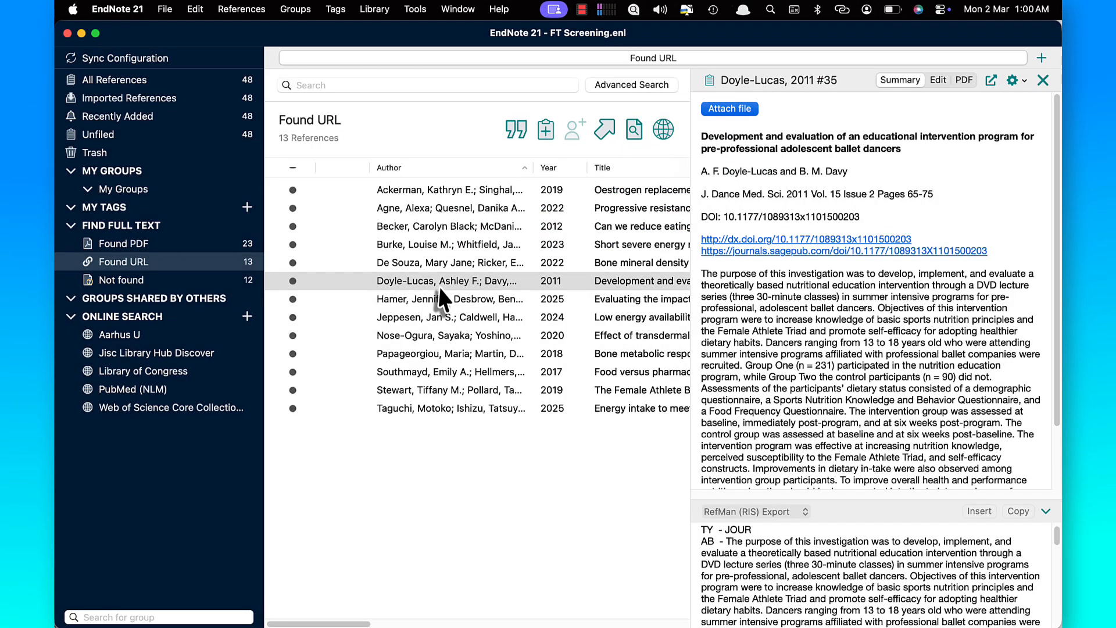
- Open the 2011 ballet dancers article from its EndNote DOI link and look up its DOI on Sci-Hub in the browser
left_click(734, 239)
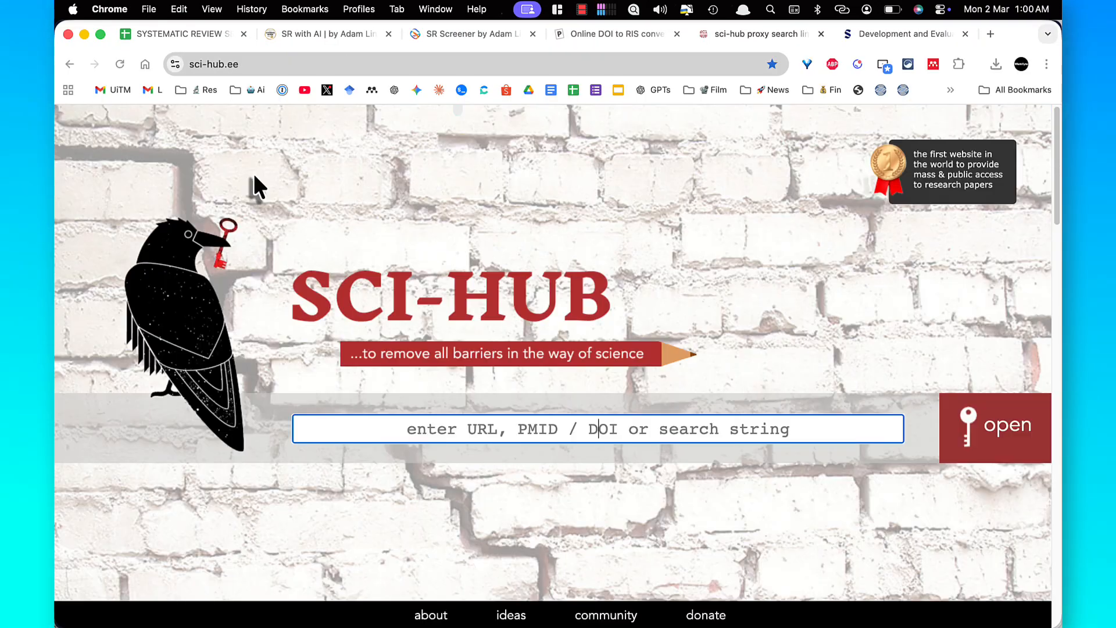
right_click(535, 430)
left_click(550, 430)
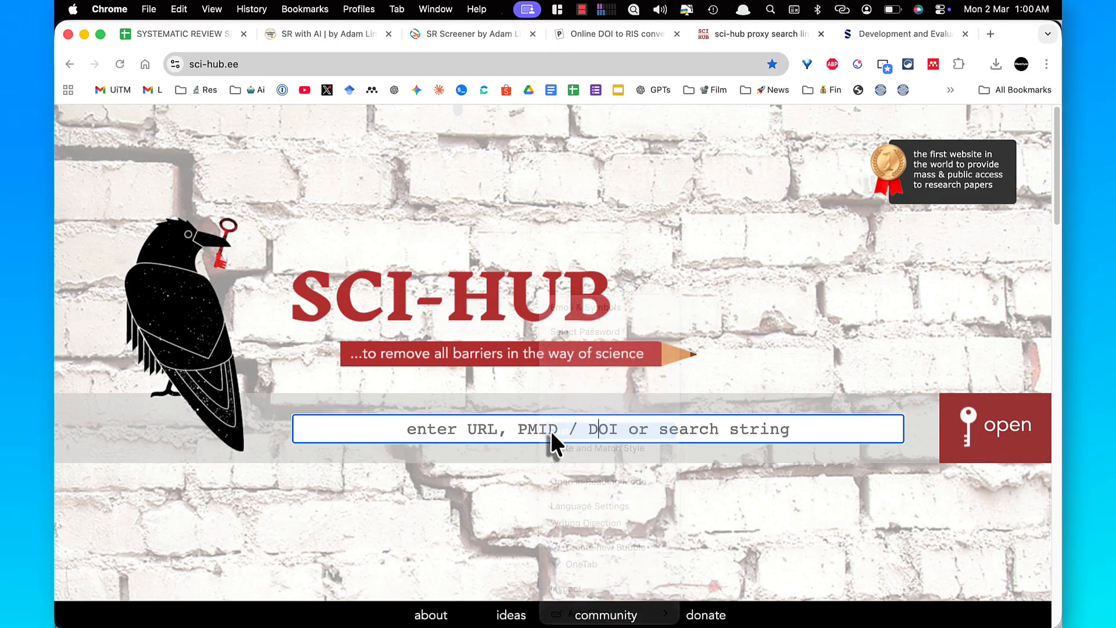
key("Return")
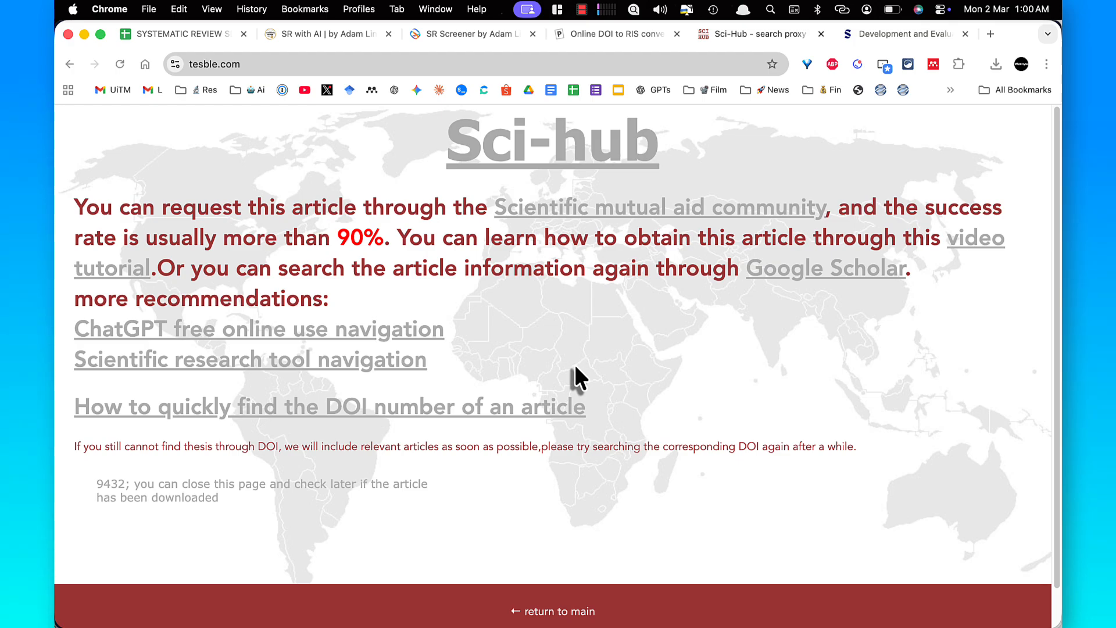
- Copy the full title of the ballet dancers article from its Sage Journals page
left_click(870, 35)
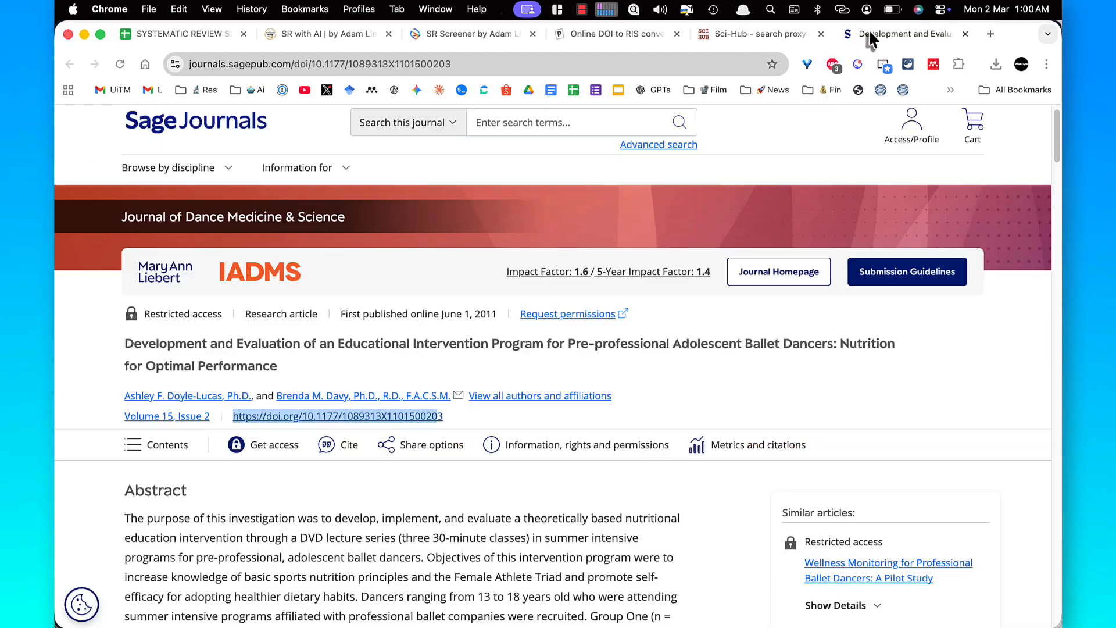
triple_click(493, 346)
right_click(493, 346)
left_click(512, 374)
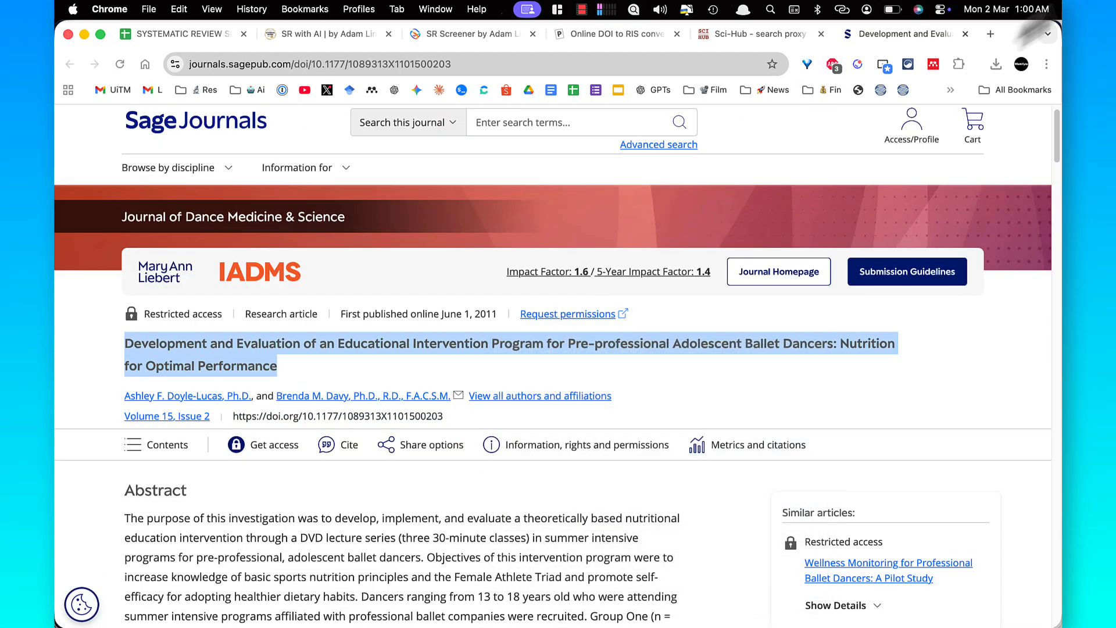
- Search Google for the copied article title and open the ResearchGate result, "Nutrition for Optimal Performance"
left_click(987, 33)
right_click(769, 63)
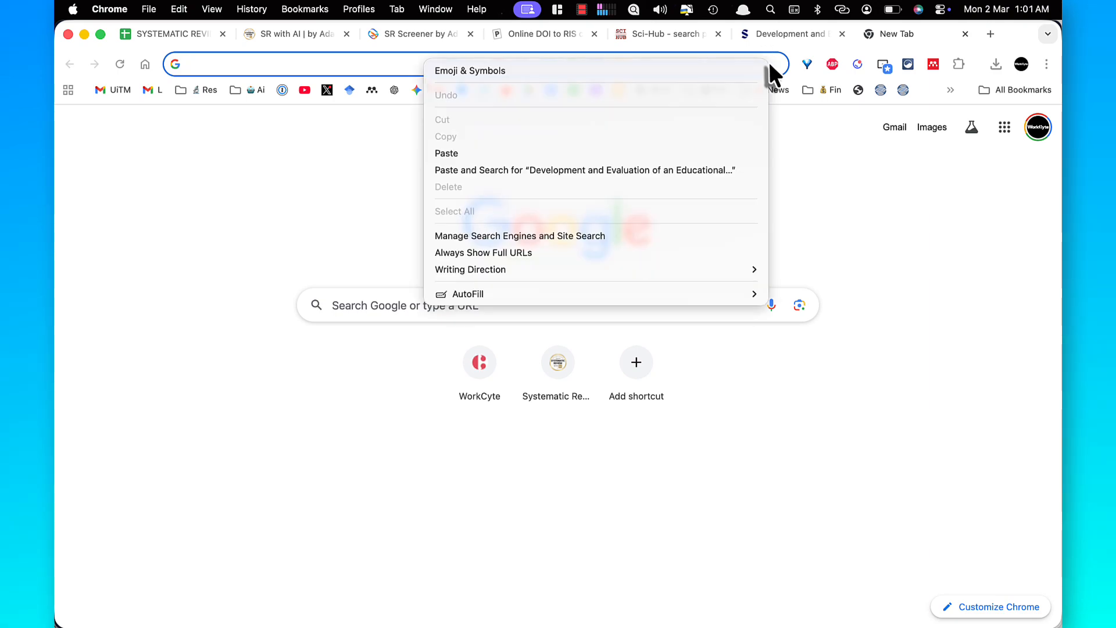
left_click(716, 158)
key("Return")
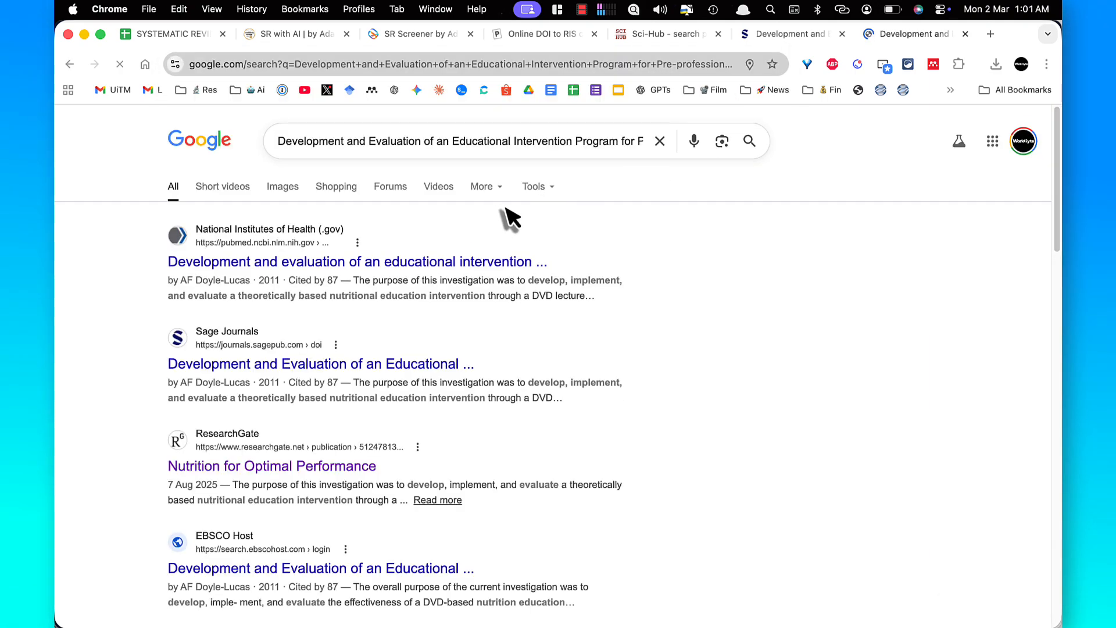
scroll(314, 424, "down", 3)
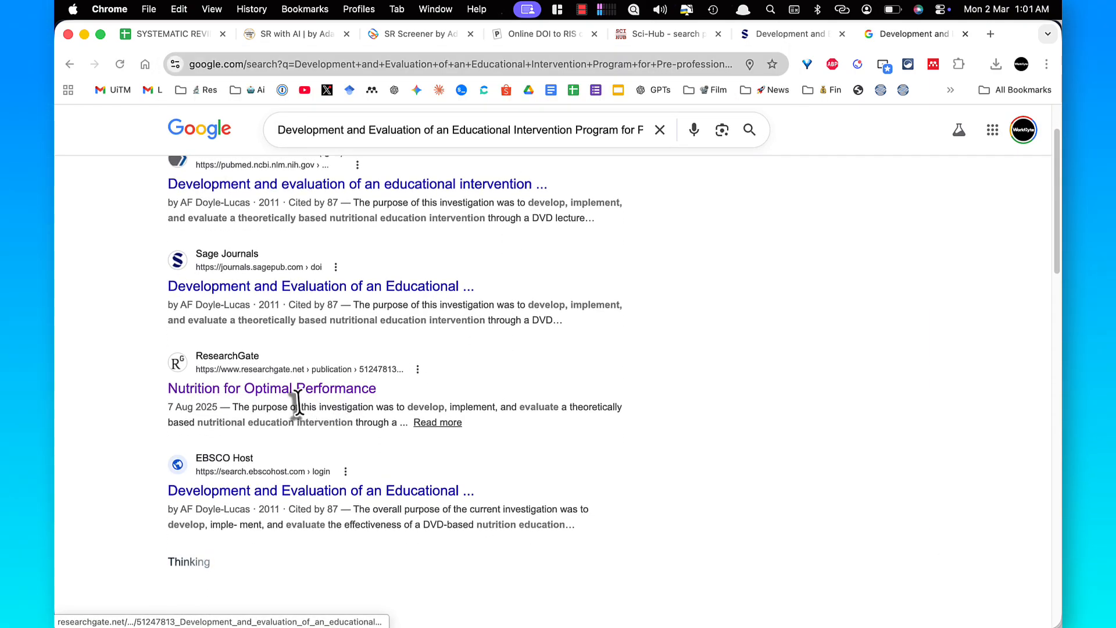
left_click(300, 392)
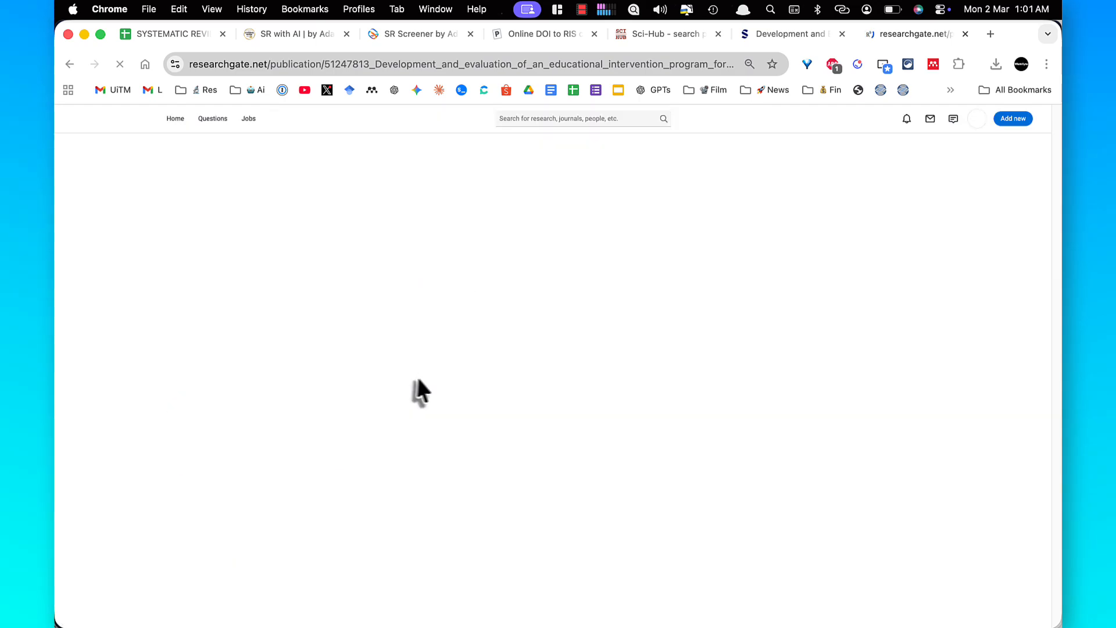
- Create a document from the ResearchGate Full-text Request Message Template linked in the tracker's Screening Log
key("super+1")
scroll(690, 362, "right", 10)
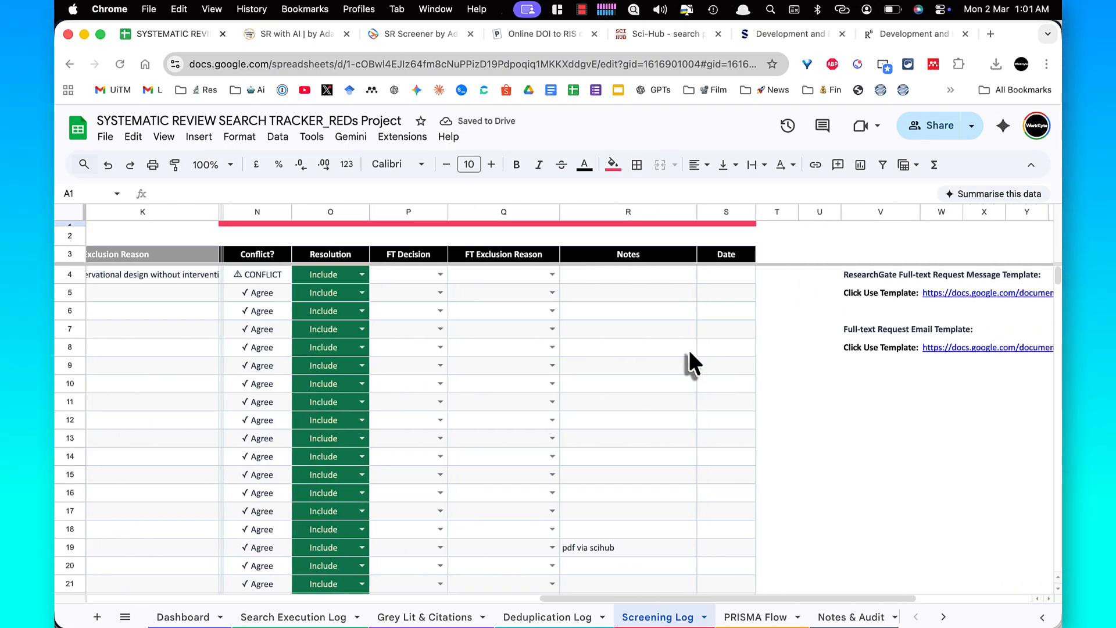
scroll(689, 350, "right", 5)
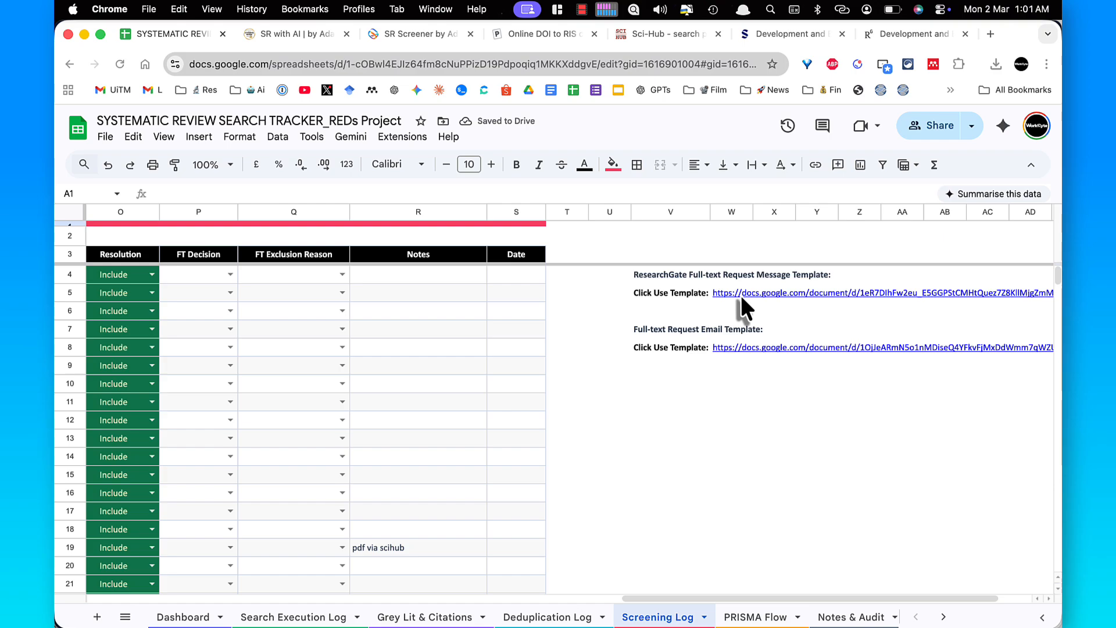
left_click(741, 295)
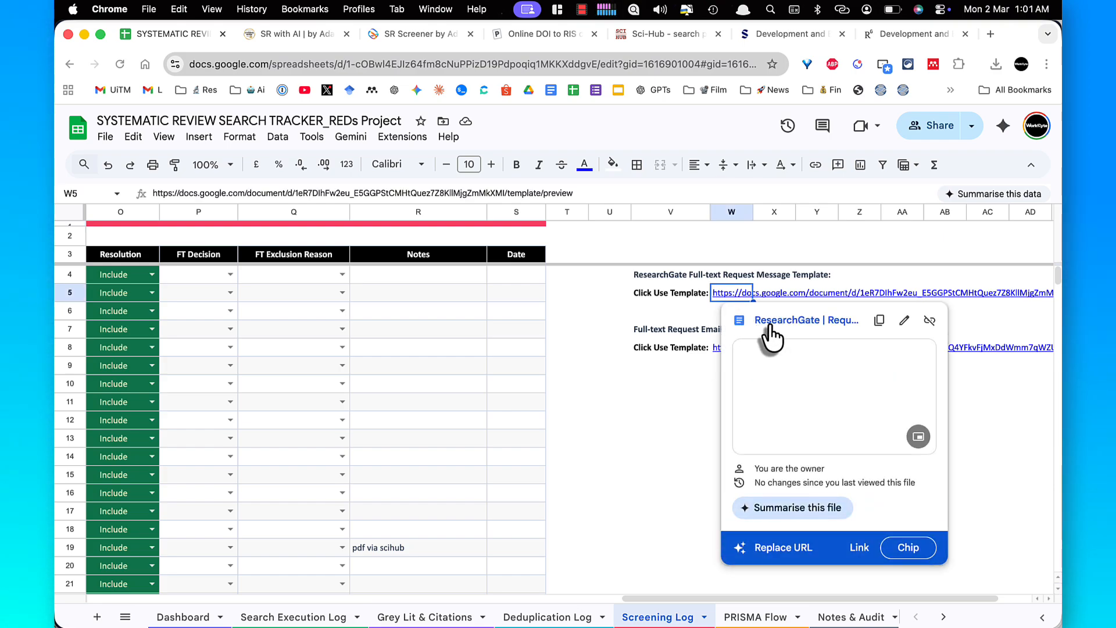
left_click(770, 329)
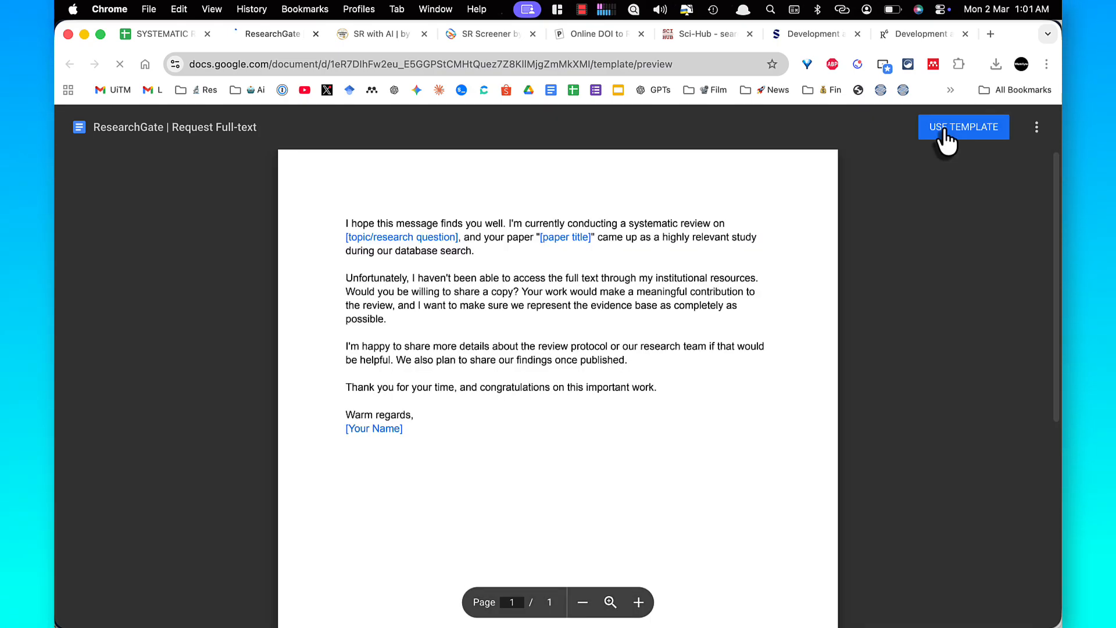
left_click(945, 129)
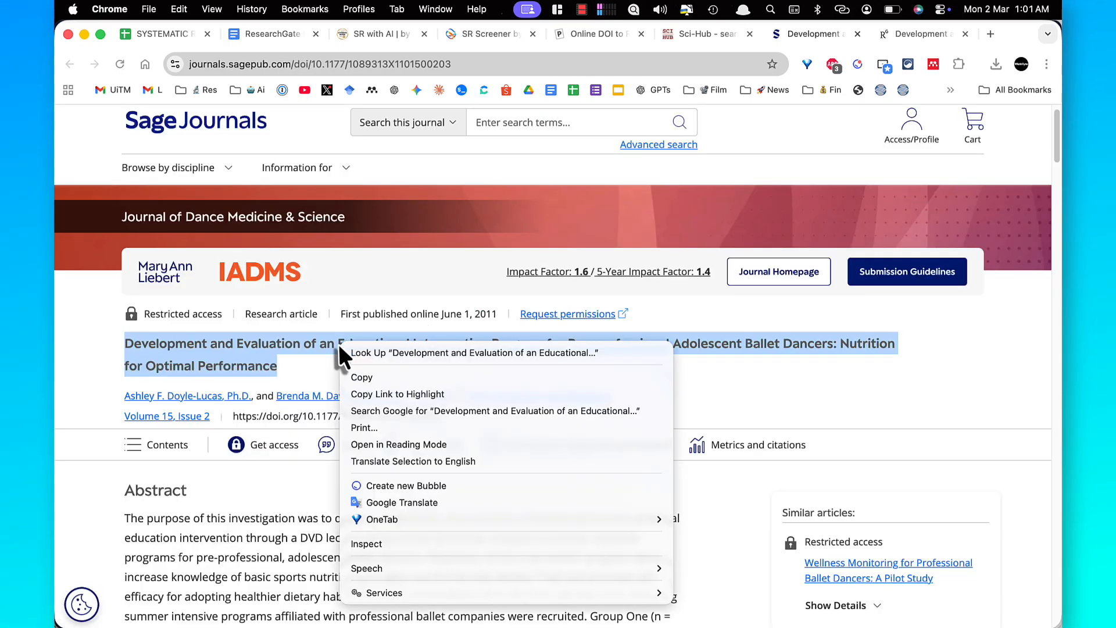
- Replace the [paper title] placeholder in the request message with the ballet dancers article's title copied from Sage Journals
left_click(358, 377)
left_click(285, 36)
left_click_drag(559, 294, 508, 293)
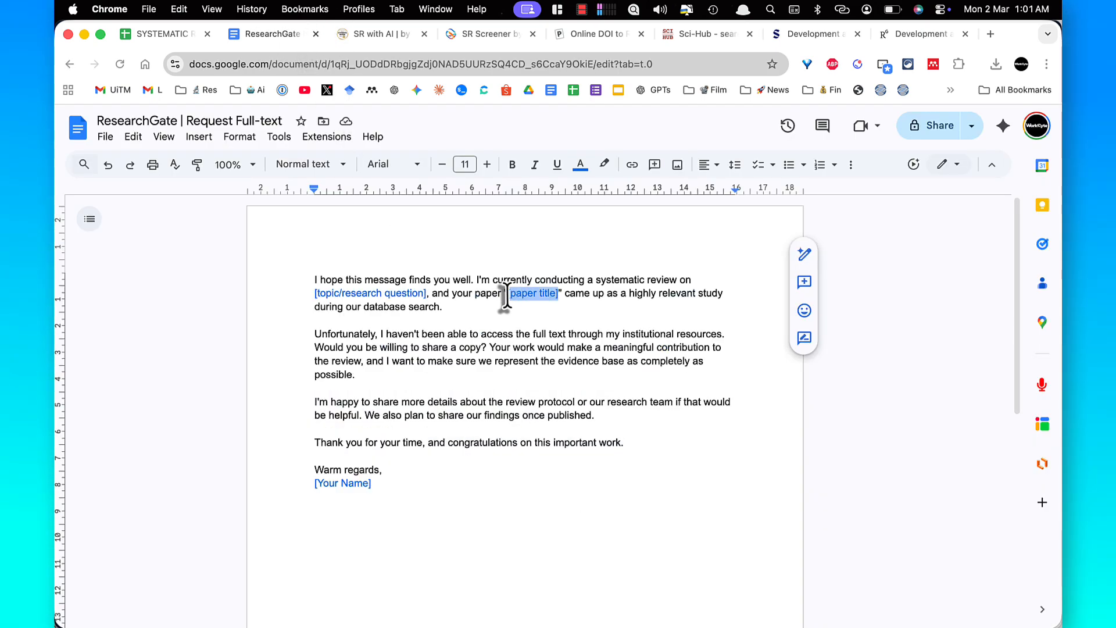
key("super+v")
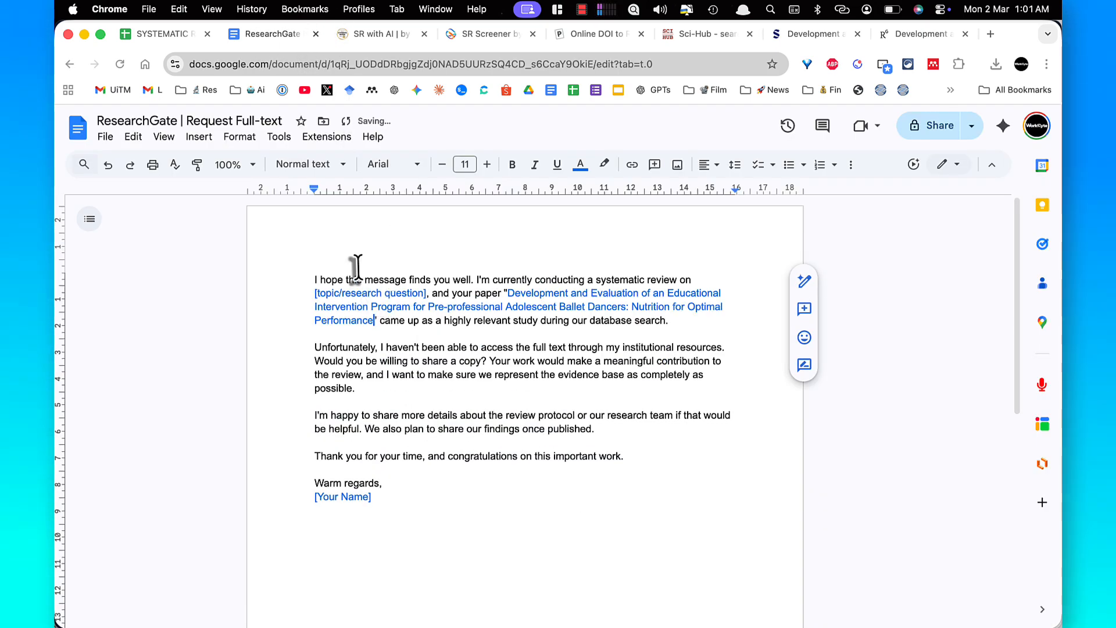
- Copy the review title from the tracker's Dashboard and substitute it for the [topic/research question] placeholder in the request message
left_click(180, 36)
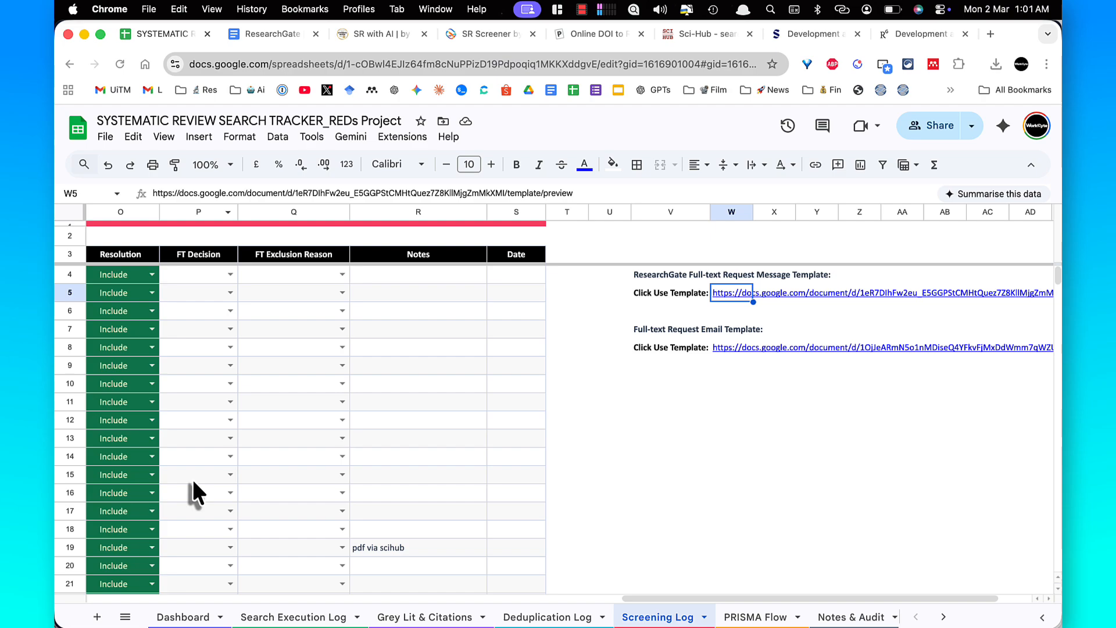
left_click(194, 618)
left_click(230, 307)
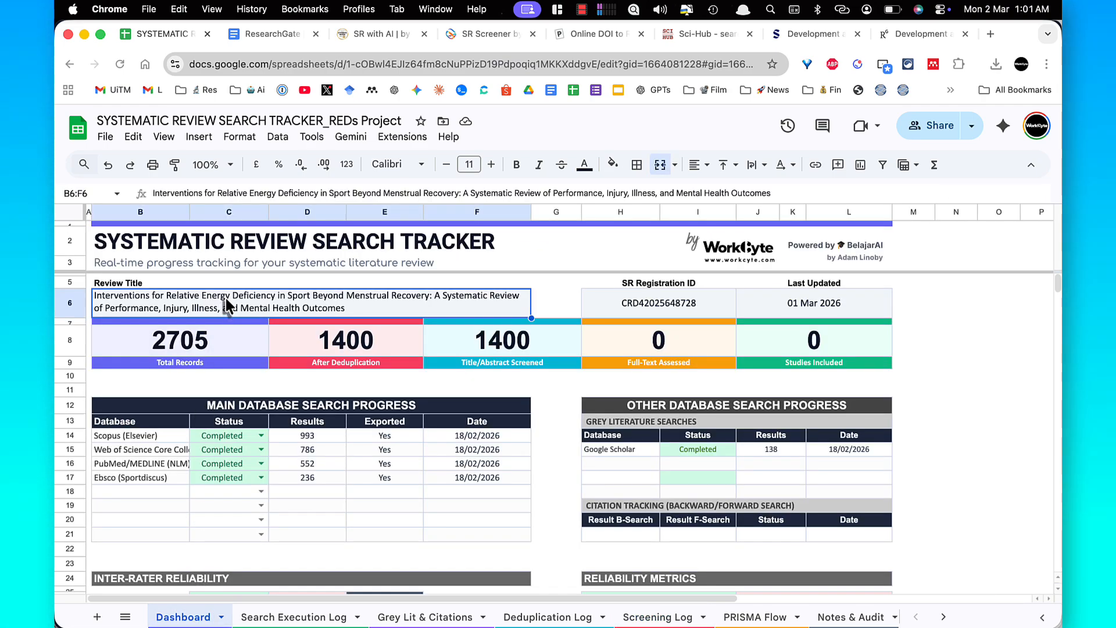
double_click(227, 306)
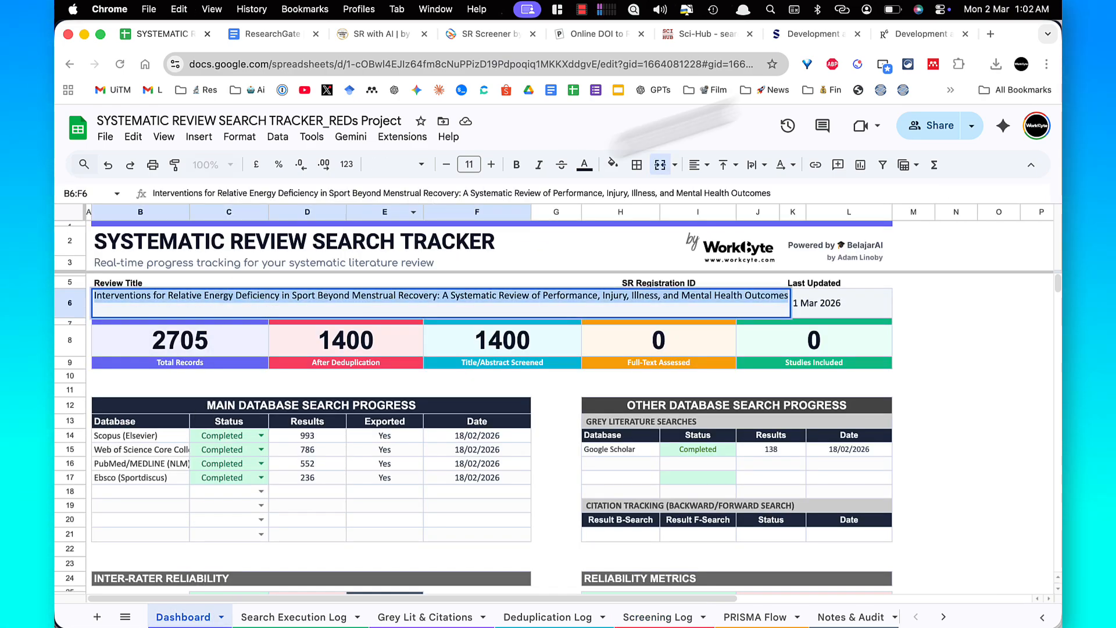
left_click(274, 37)
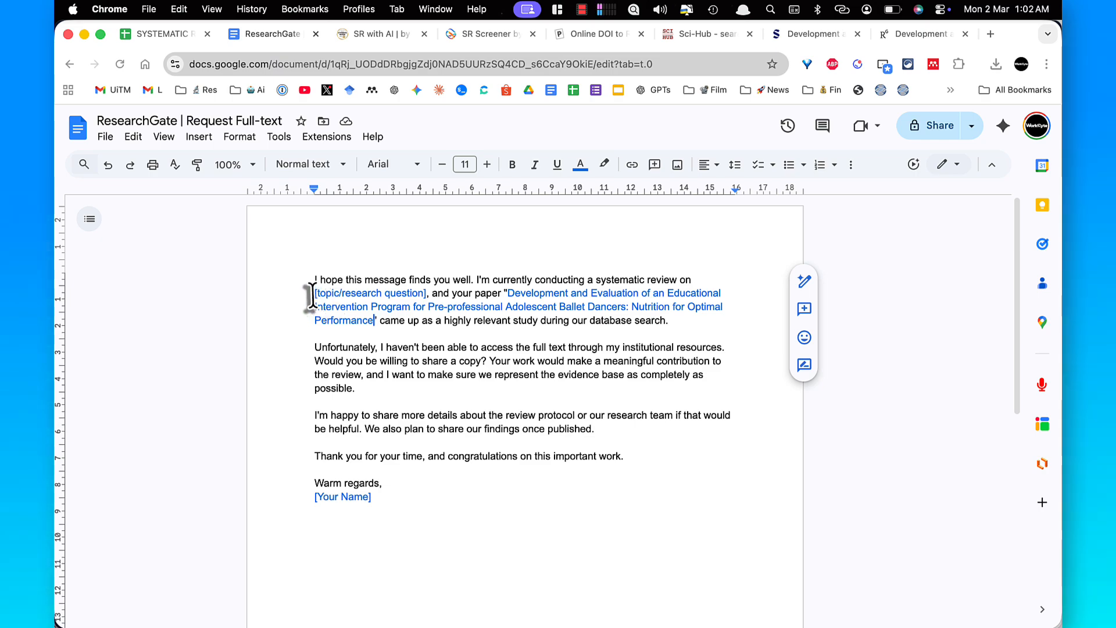
left_click_drag(314, 293, 425, 291)
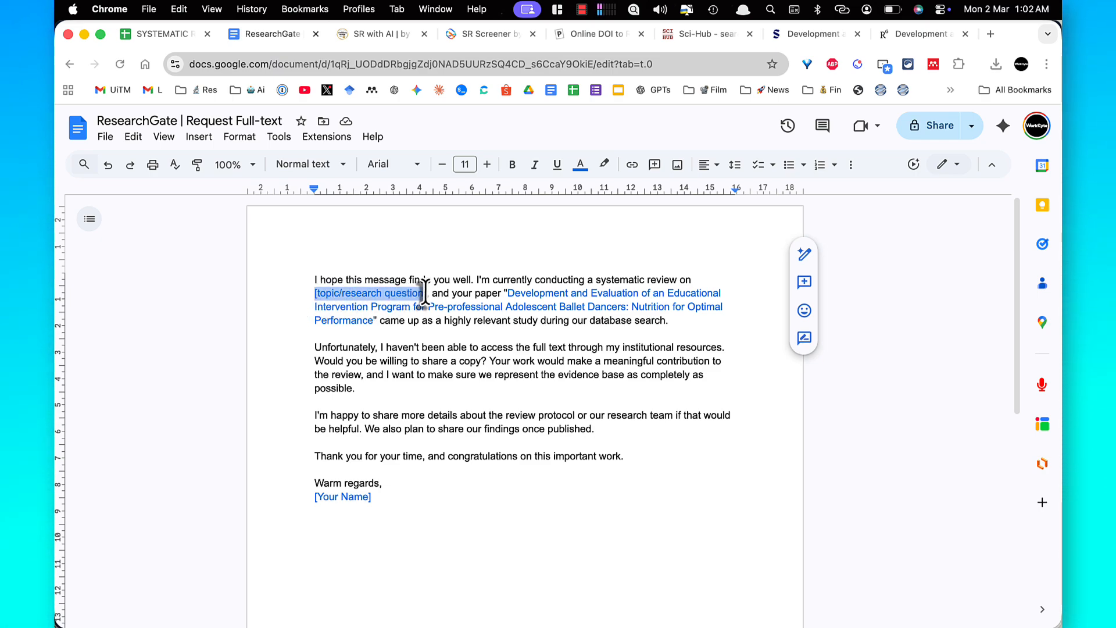
key("ctrl+v")
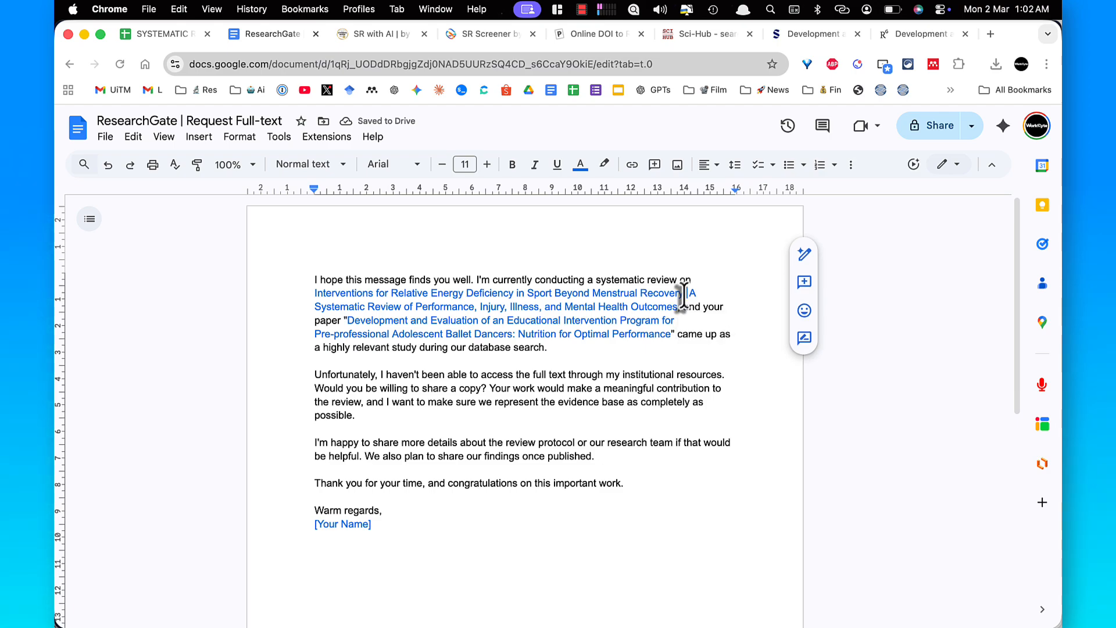
- Delete ": A Systematic Review of Performance, Injury, Illness, and Mental Health Outcomes" from the review topic in the message
left_click_drag(686, 293, 674, 313)
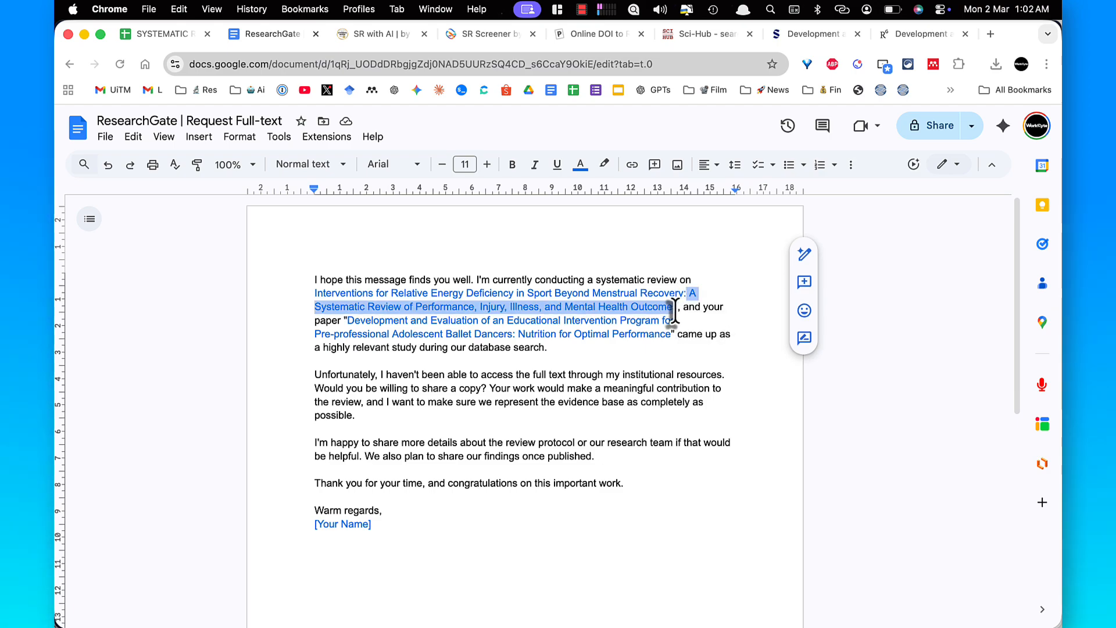
key("BackSpace")
key("BackSpace")
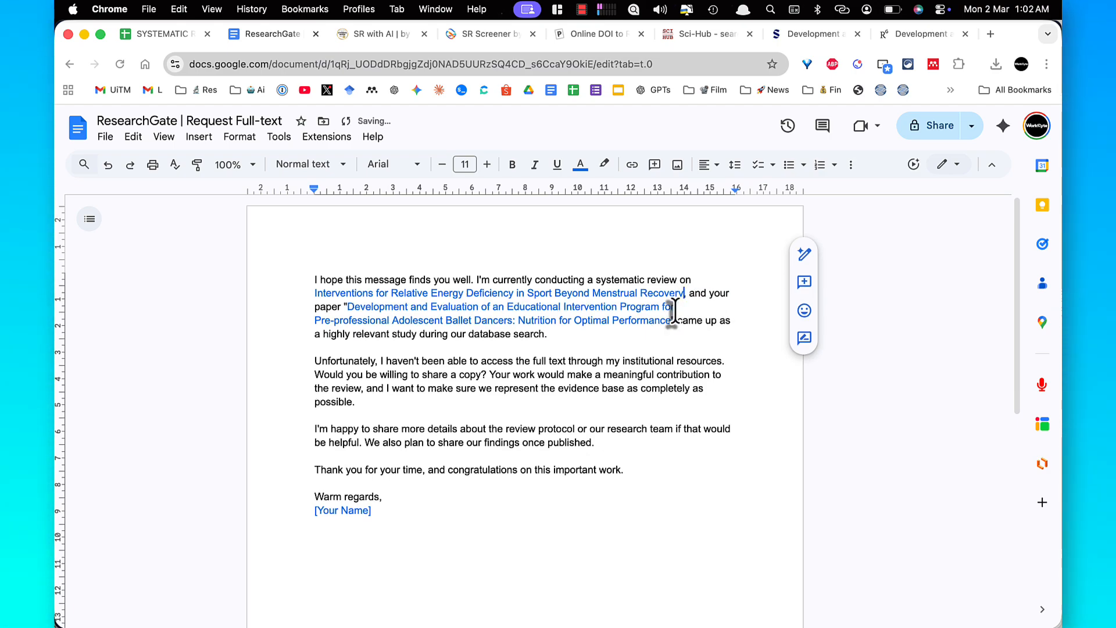
left_click(581, 361)
scroll(442, 430, "down", 1)
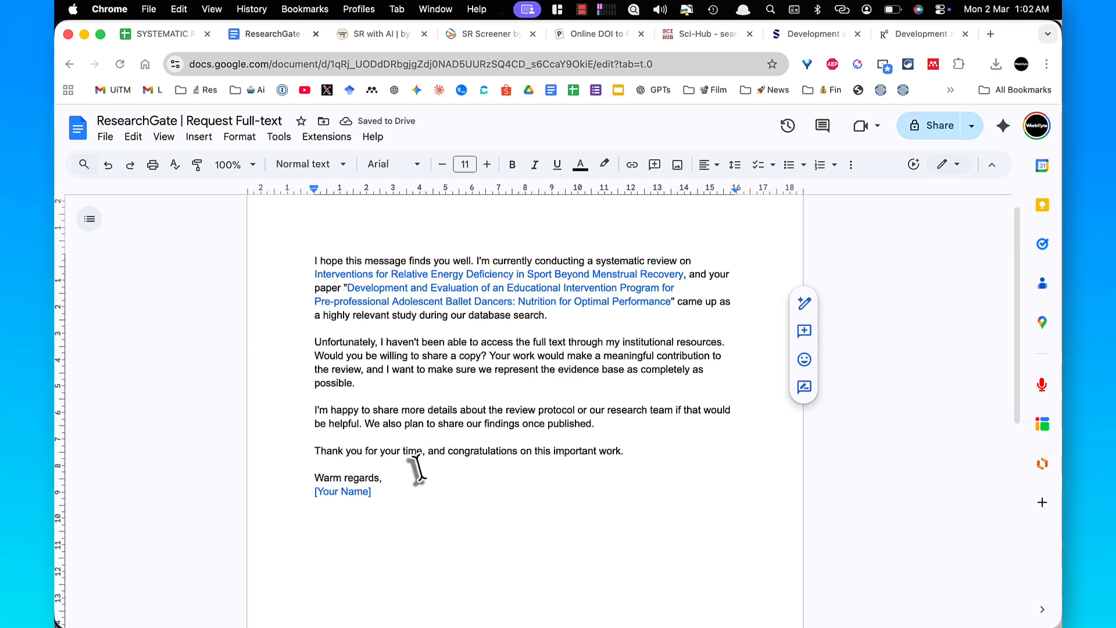
- Replace the [Your Name] placeholder in the message's sign-off with the sender's first name
left_click_drag(373, 491, 298, 492)
type("Adam")
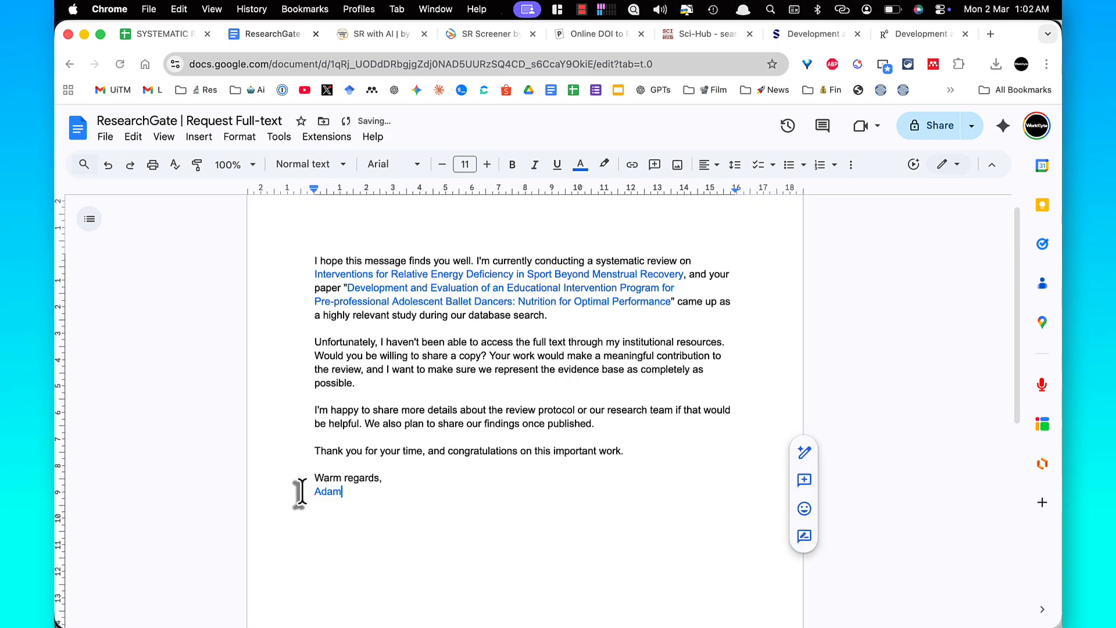
left_click(327, 468)
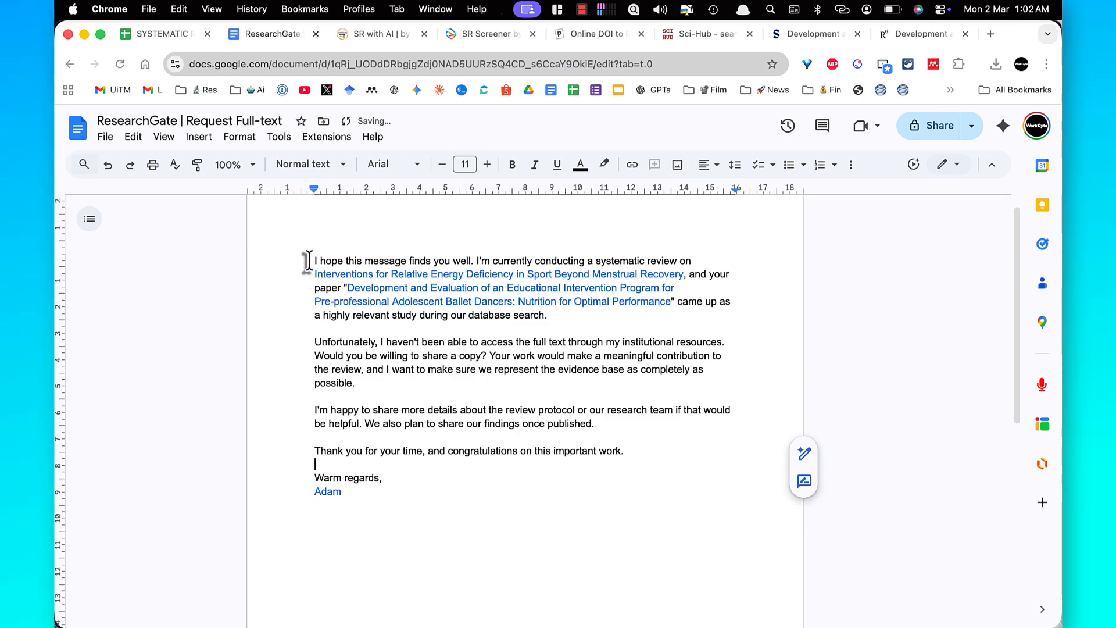
- Copy the entire completed request message, from the greeting line through the sign-off
left_click_drag(313, 260, 381, 508)
right_click(370, 363)
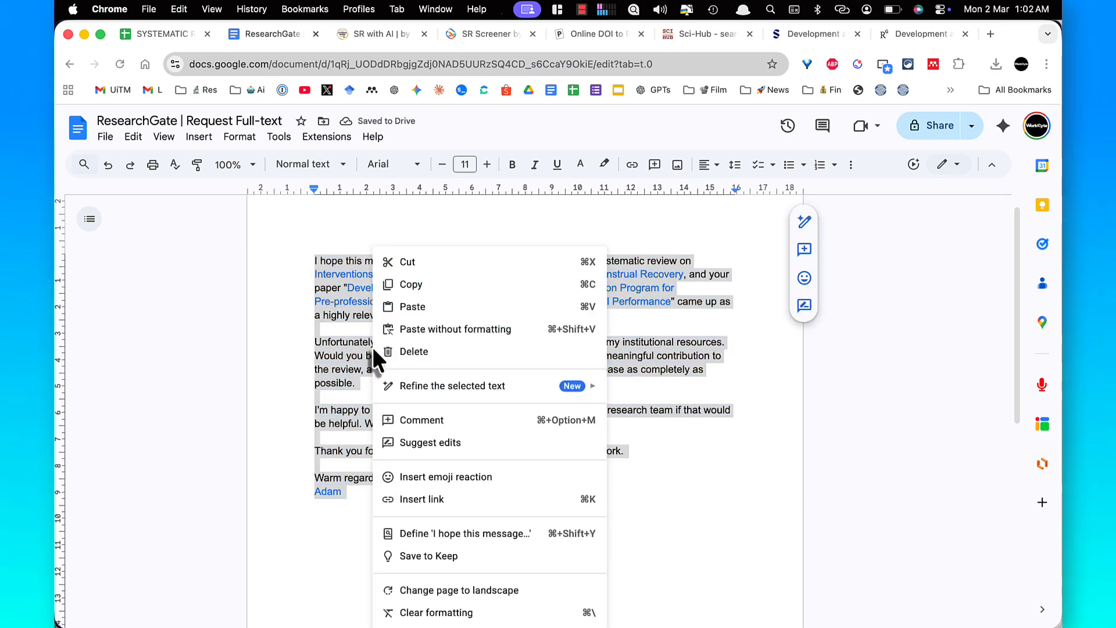
left_click(401, 285)
- Request the full text on the ResearchGate publication page and replace the default author message with the copied request
key("super+9")
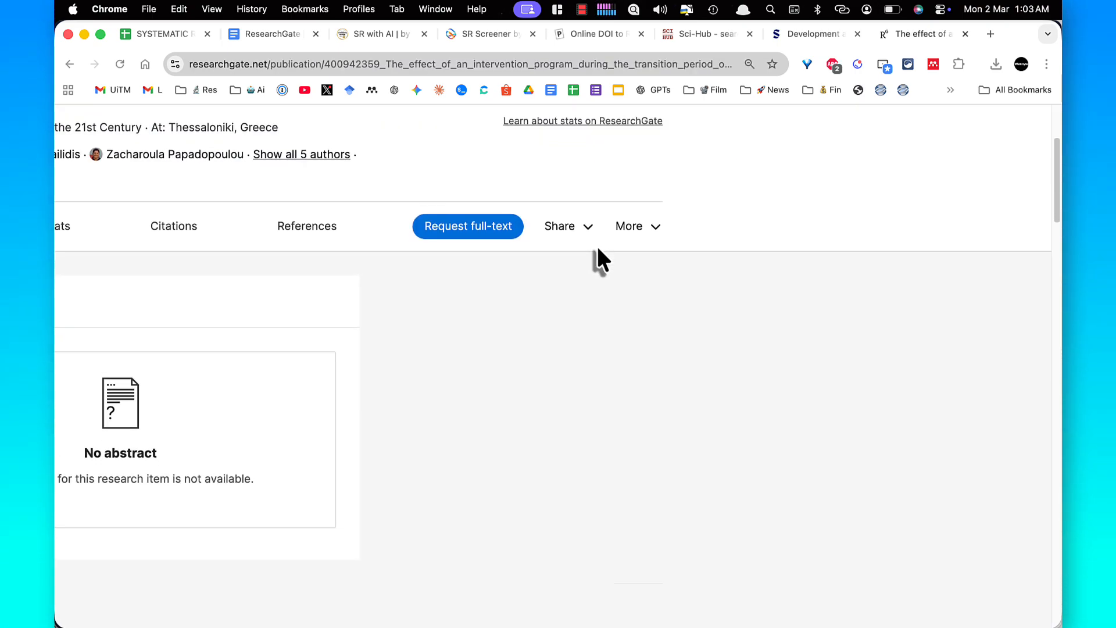
left_click(502, 229)
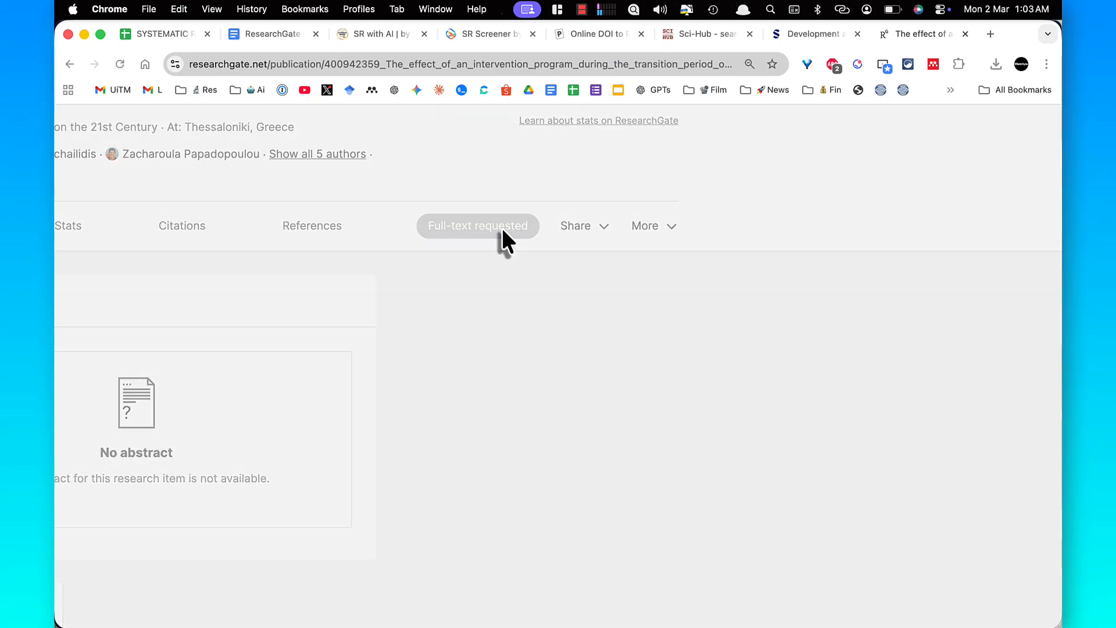
right_click(146, 384)
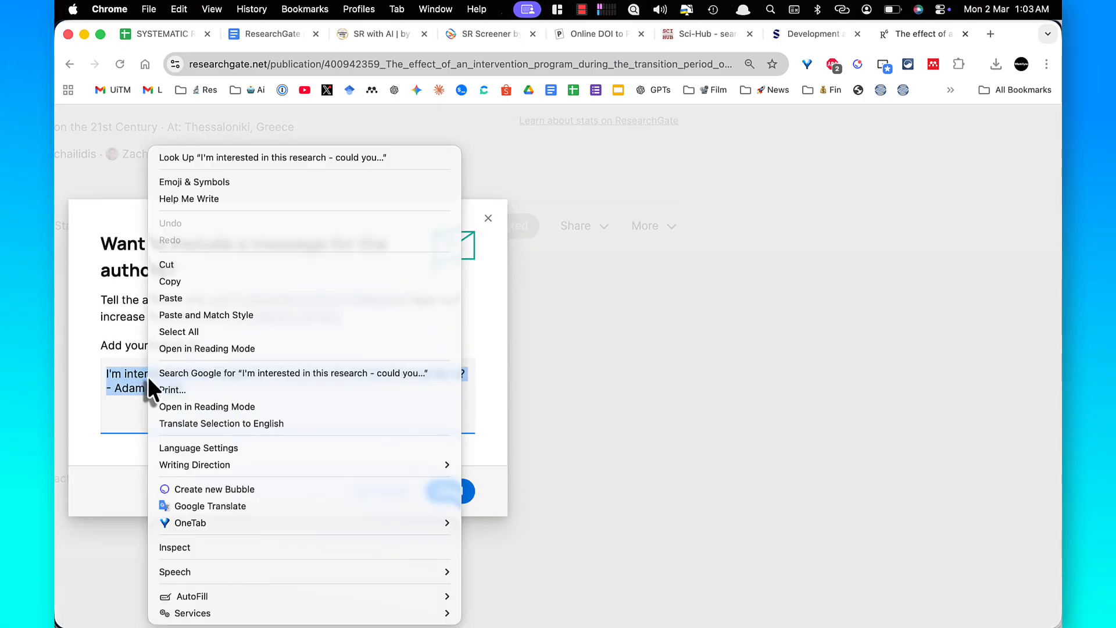
left_click(175, 300)
scroll(193, 392, "up", 5)
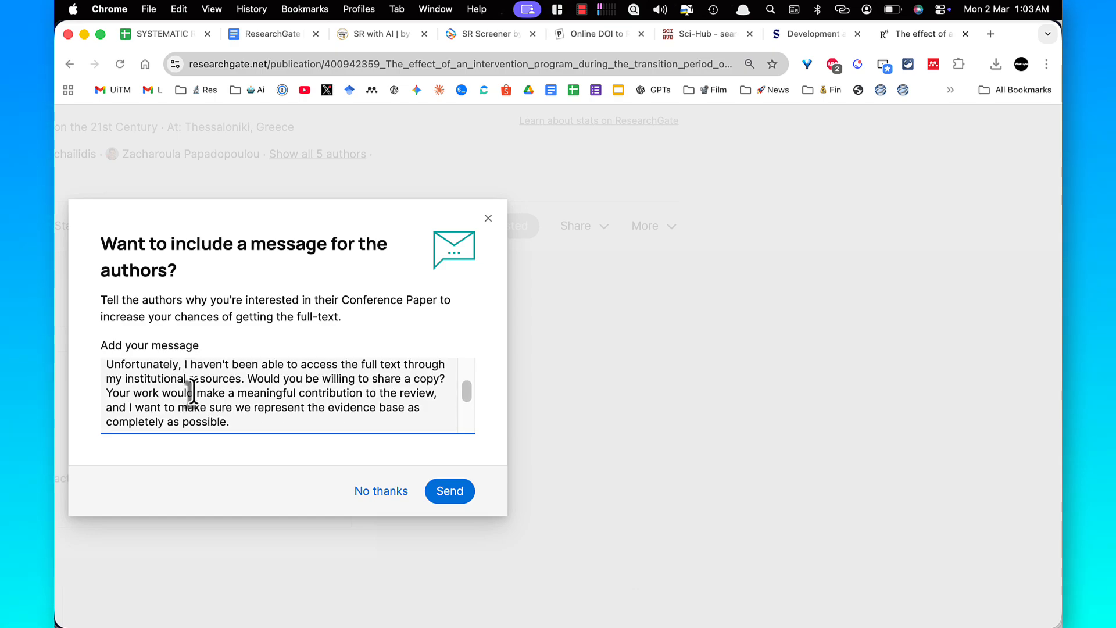
- Close the author message dialog without sending it and open the full-text request email template linked in the tracker
scroll(193, 392, "up", 6)
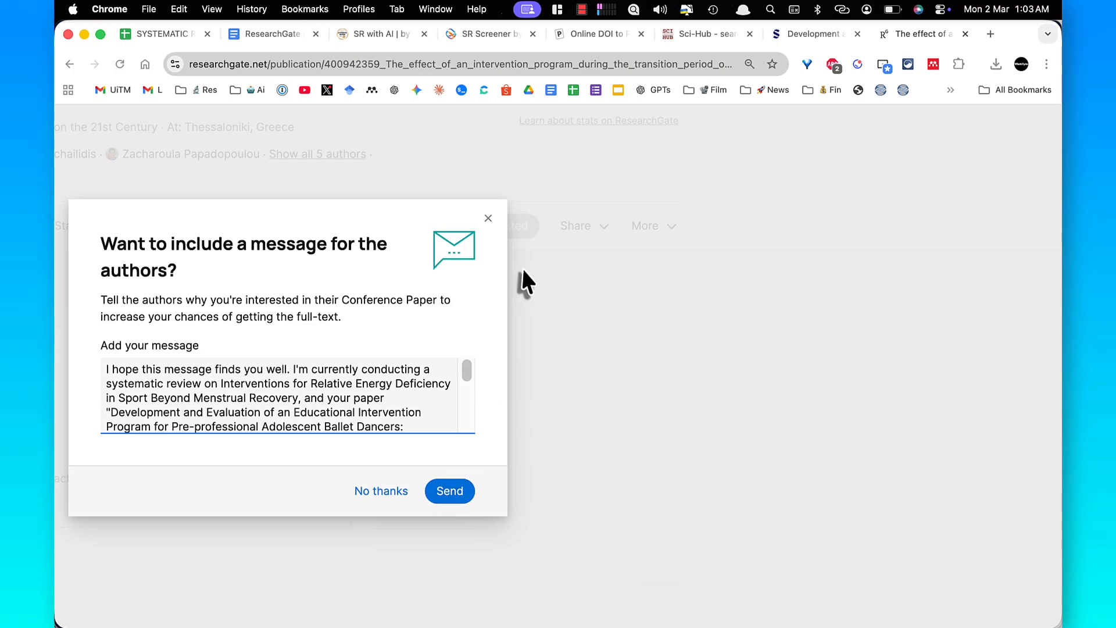
left_click(488, 219)
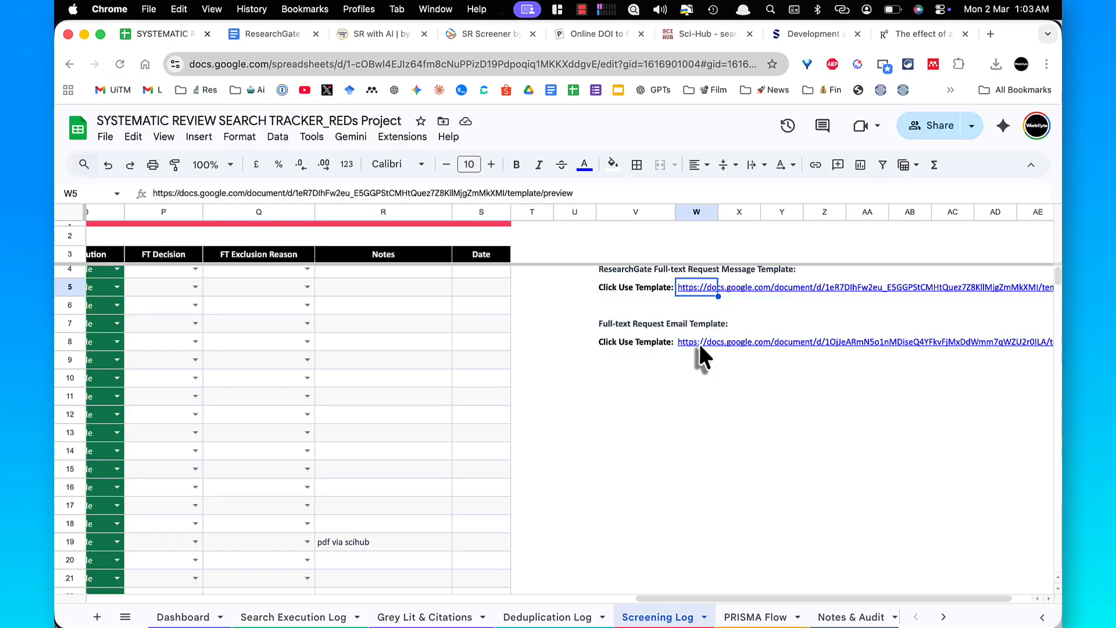
left_click(699, 341)
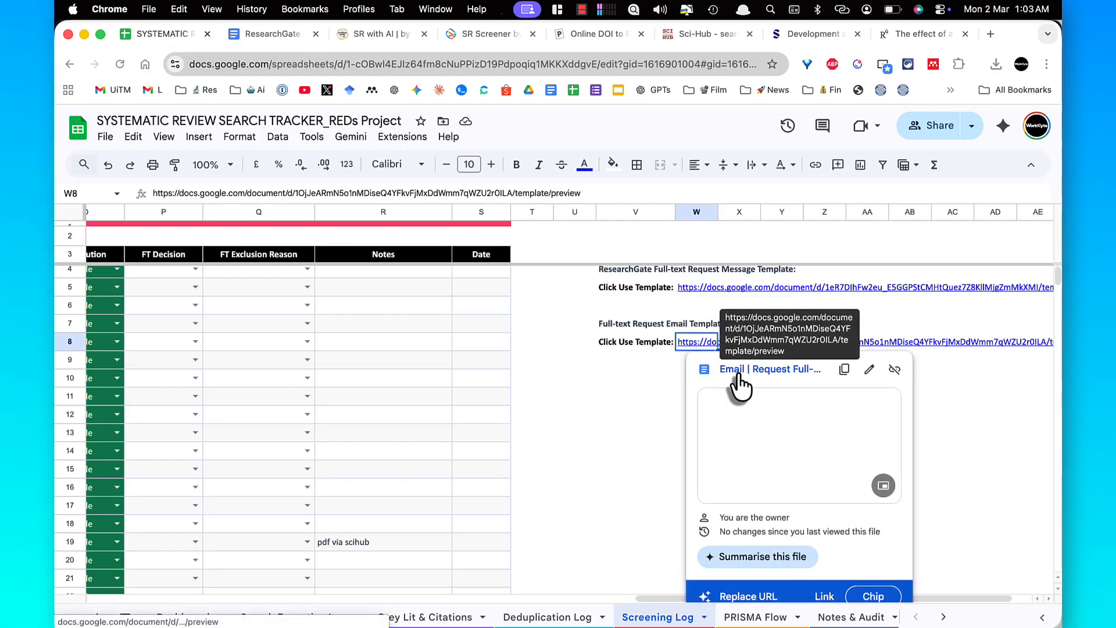
left_click(740, 375)
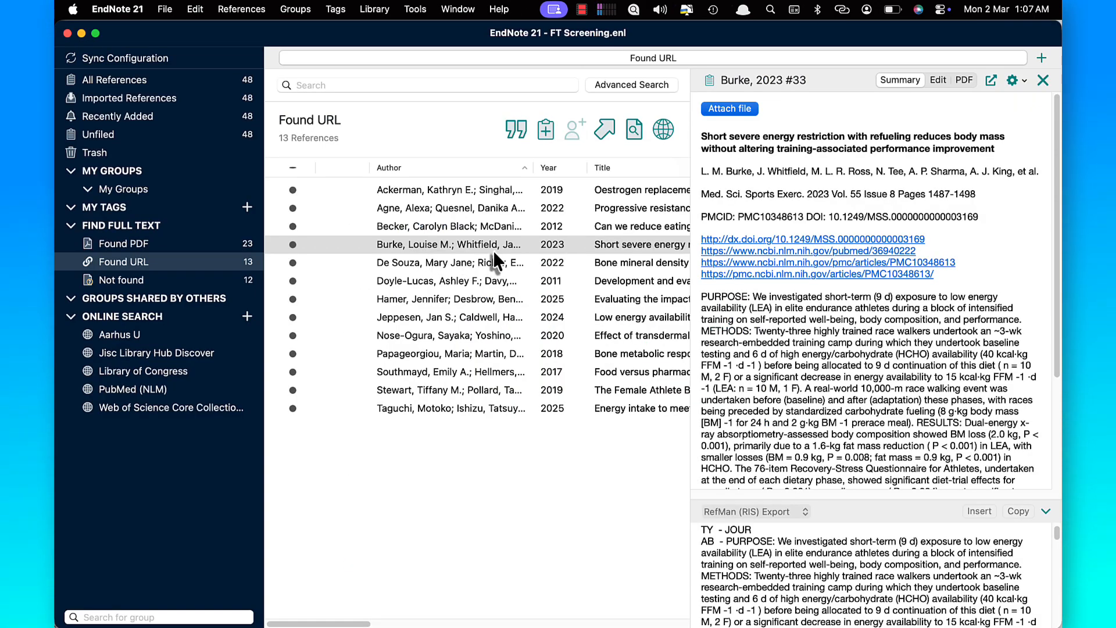
- From EndNote's Found URL group, open the DOI link of the "Short severe energy restriction with refueling" reference and download the article as PDF
left_click(493, 250)
left_click(733, 240)
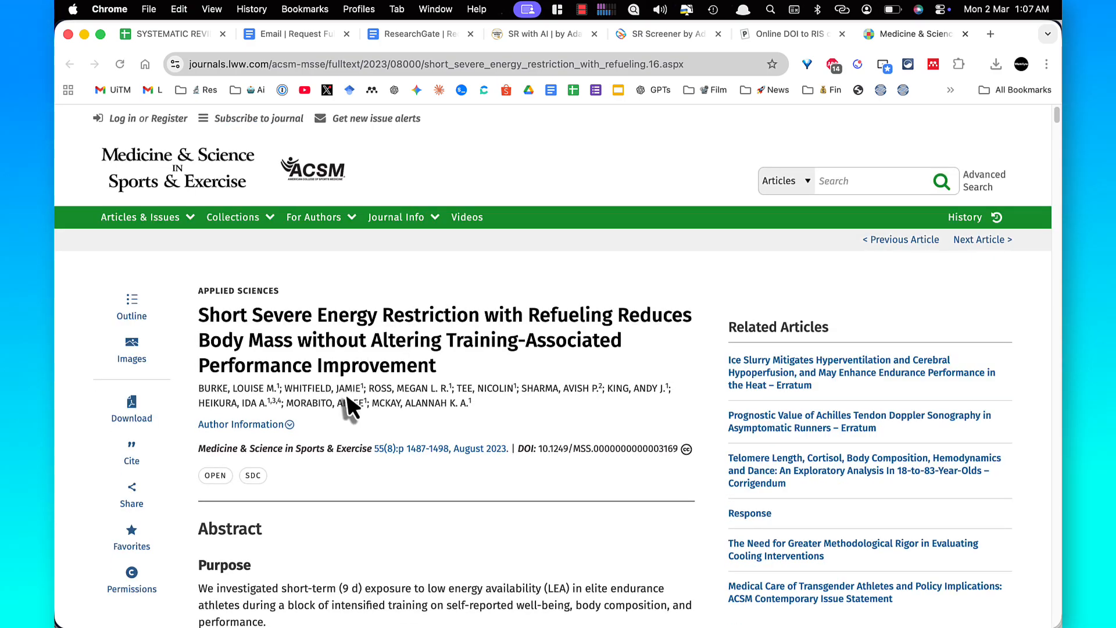
scroll(345, 388, "down", 3)
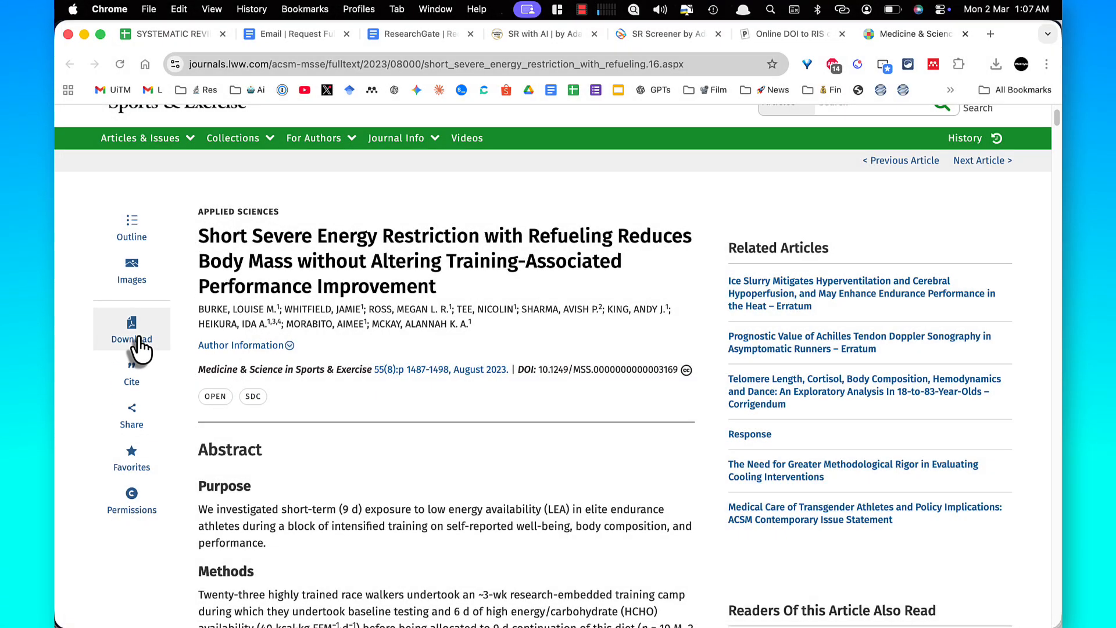
left_click(138, 338)
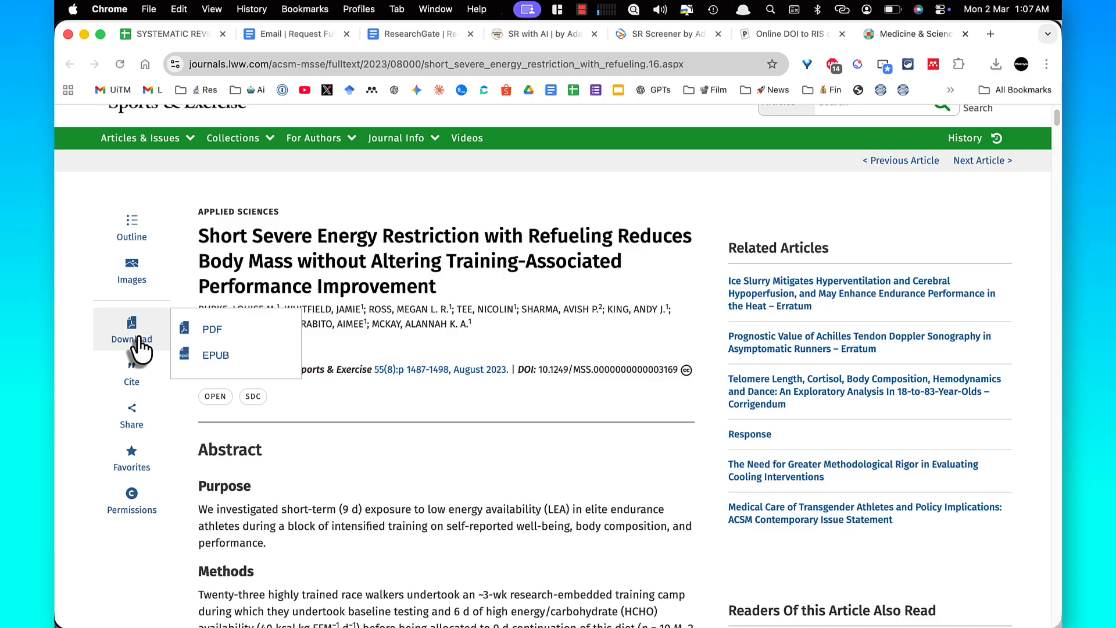
left_click(204, 332)
left_click(995, 63)
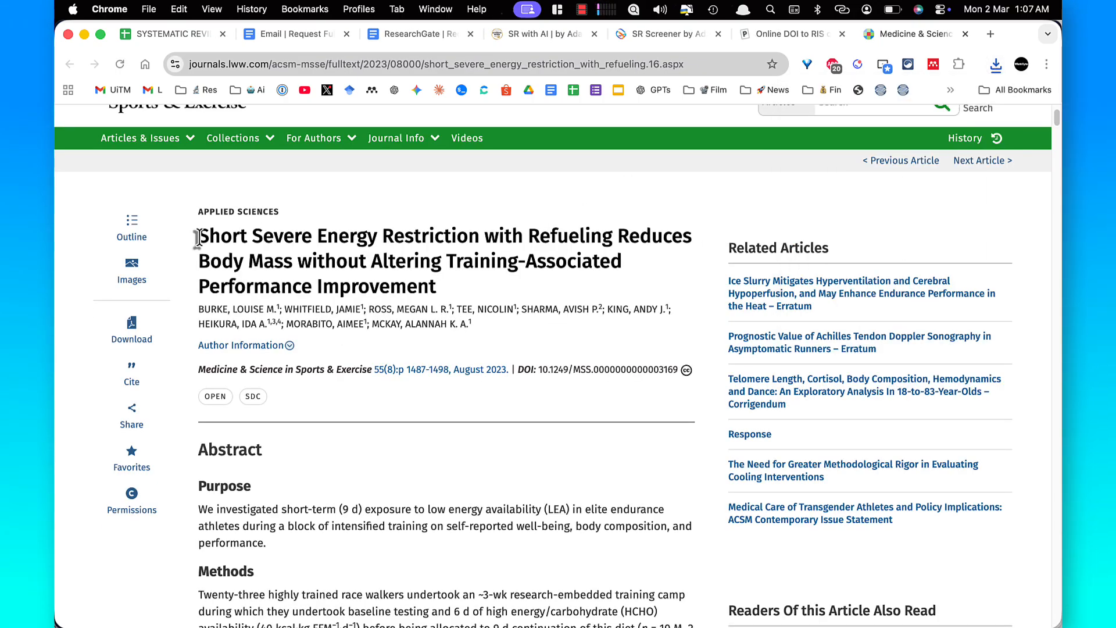
- Find "Short Severe Energy Restriction" in the tracker's Screening Log and copy that record's first author and year cells
left_click_drag(198, 236, 474, 236)
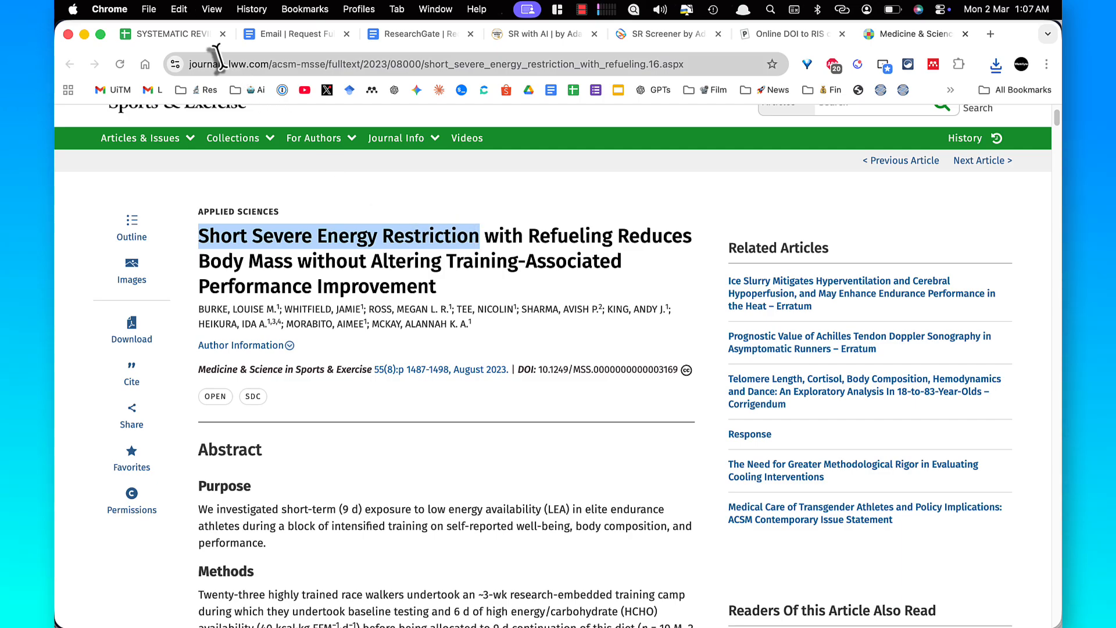
left_click(190, 38)
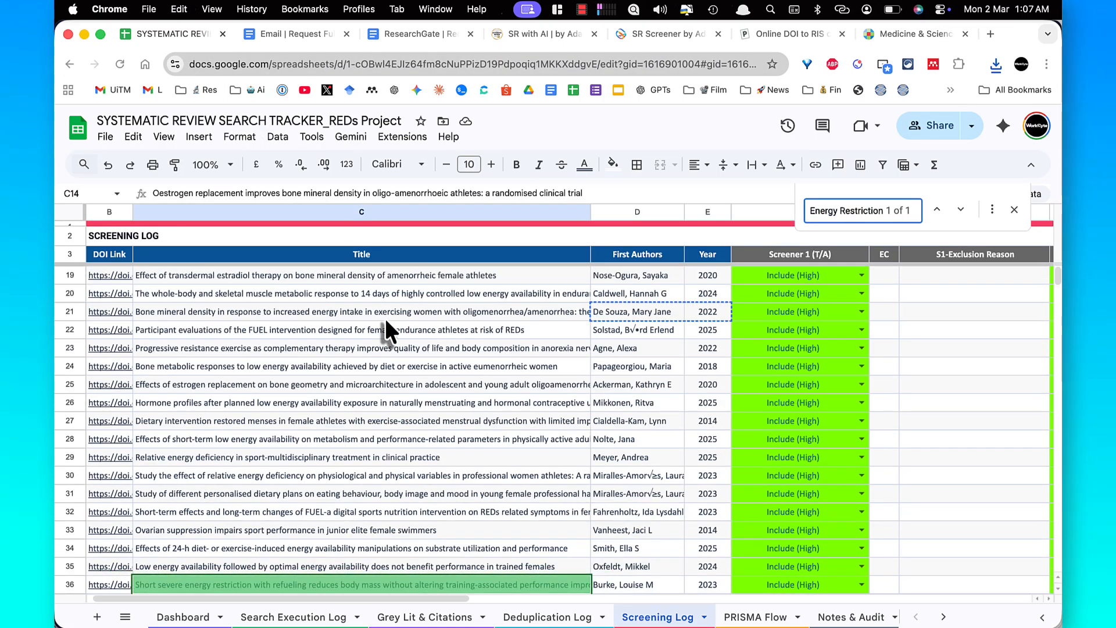
scroll(385, 318, "down", 2)
left_click(417, 481)
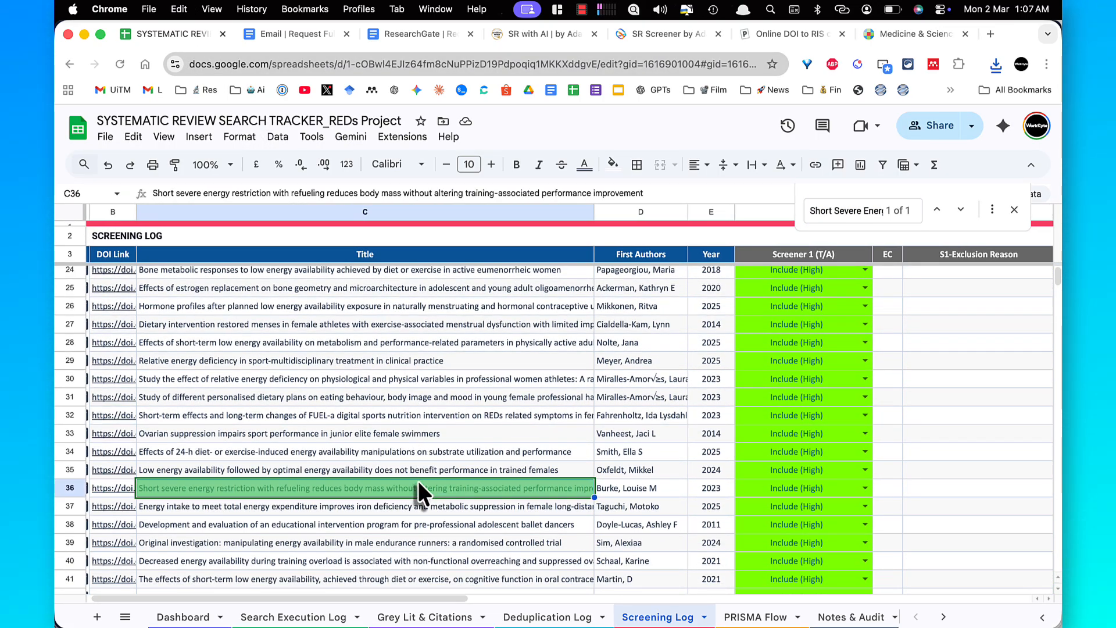
key("Right")
key("shift+Right")
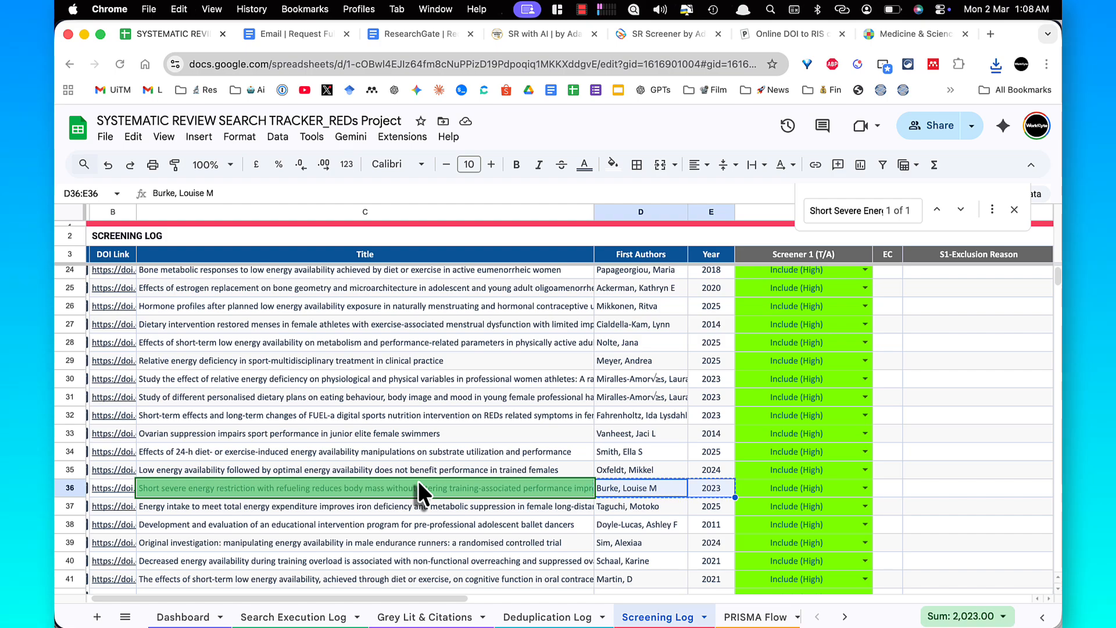
- Switch to Finder and rename short_severe_energy_restriction_with_refueling.16.pdf in FT Bank with the copied author and year
mouse_move(56, 492)
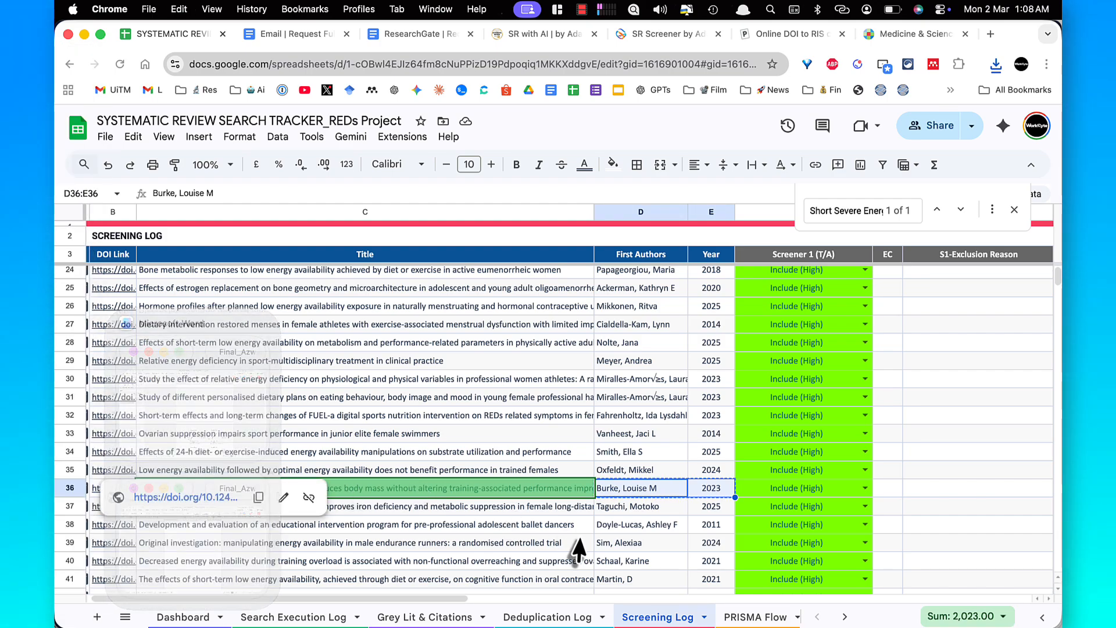
key("super+Tab")
left_click(563, 166)
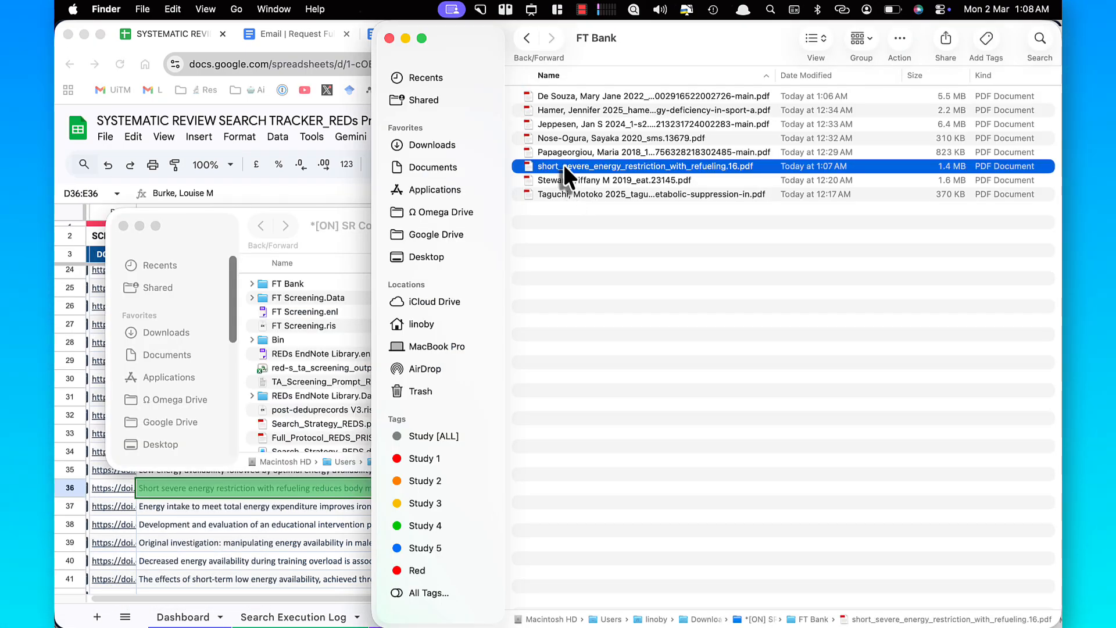
key("Return")
key("super+v")
key("Return")
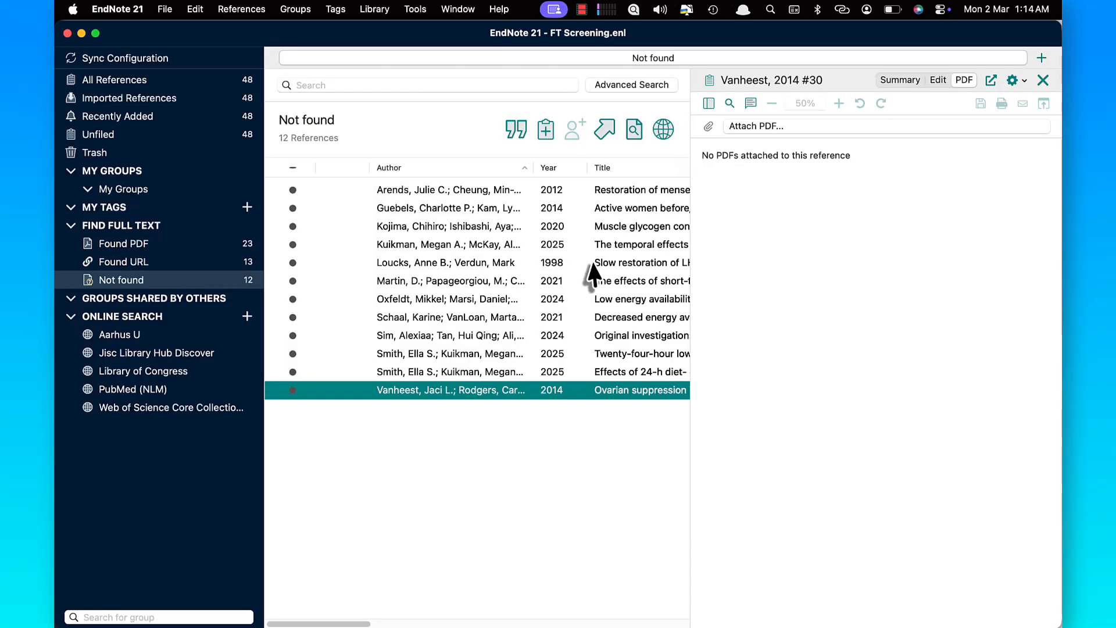
- Open EndNote's Found PDF group, switch to Finder and open the first numbered subfolder inside FT Screening.Data's PDF folder
left_click(201, 244)
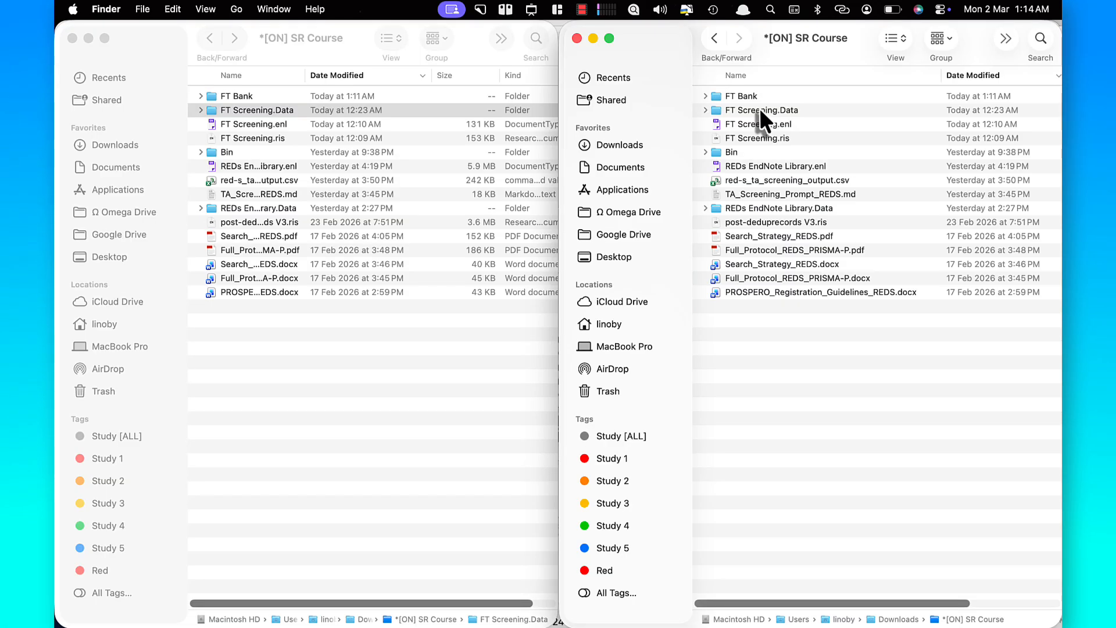
left_click(759, 110)
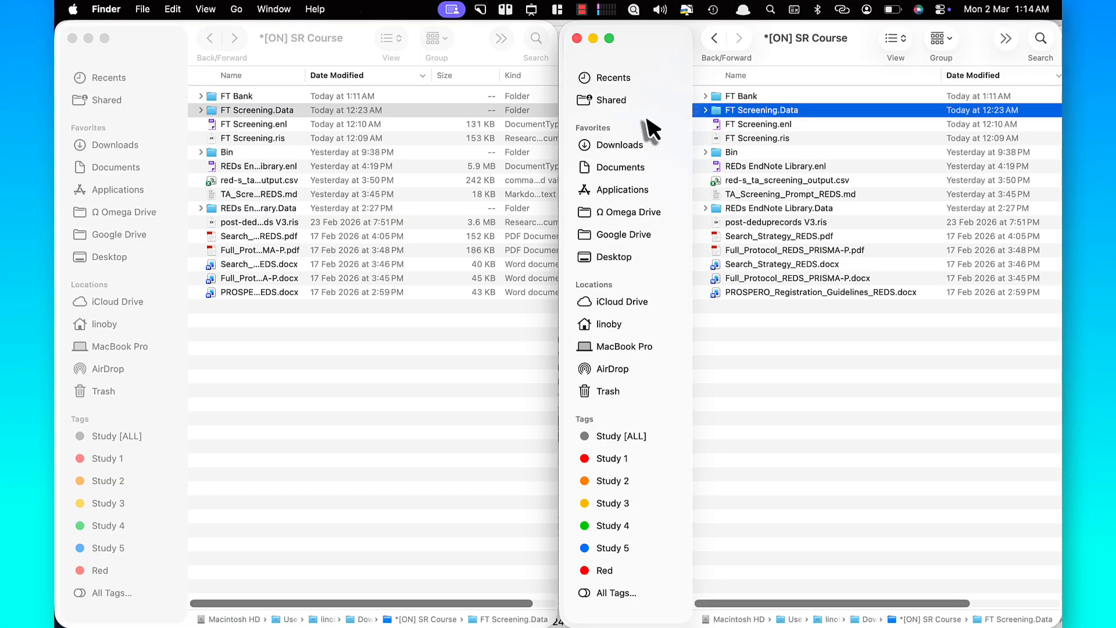
left_click(376, 95)
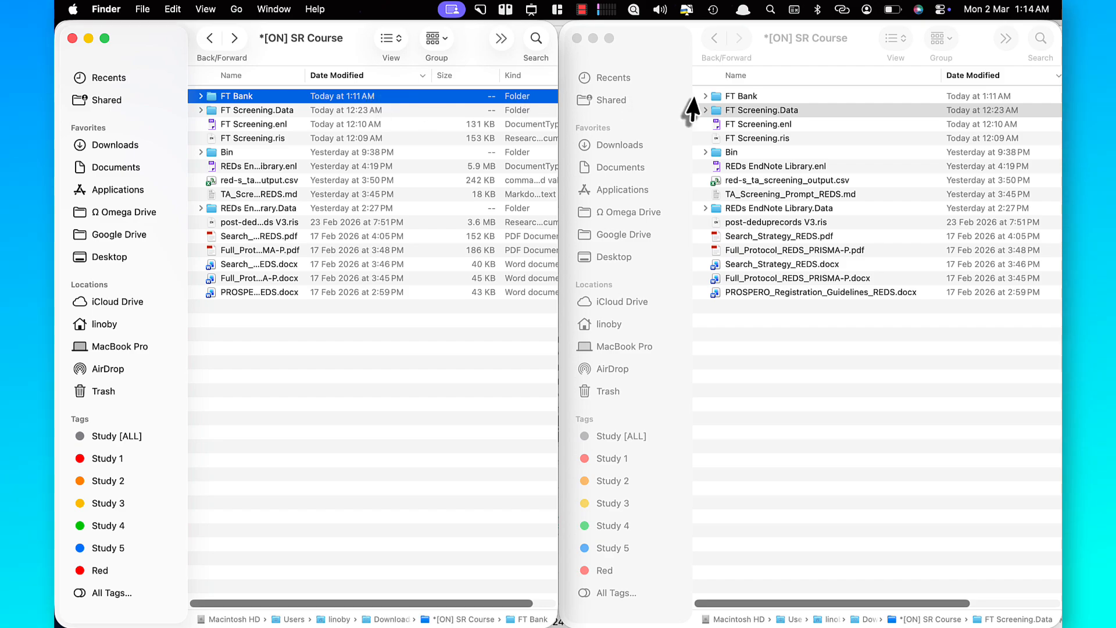
left_click(738, 109)
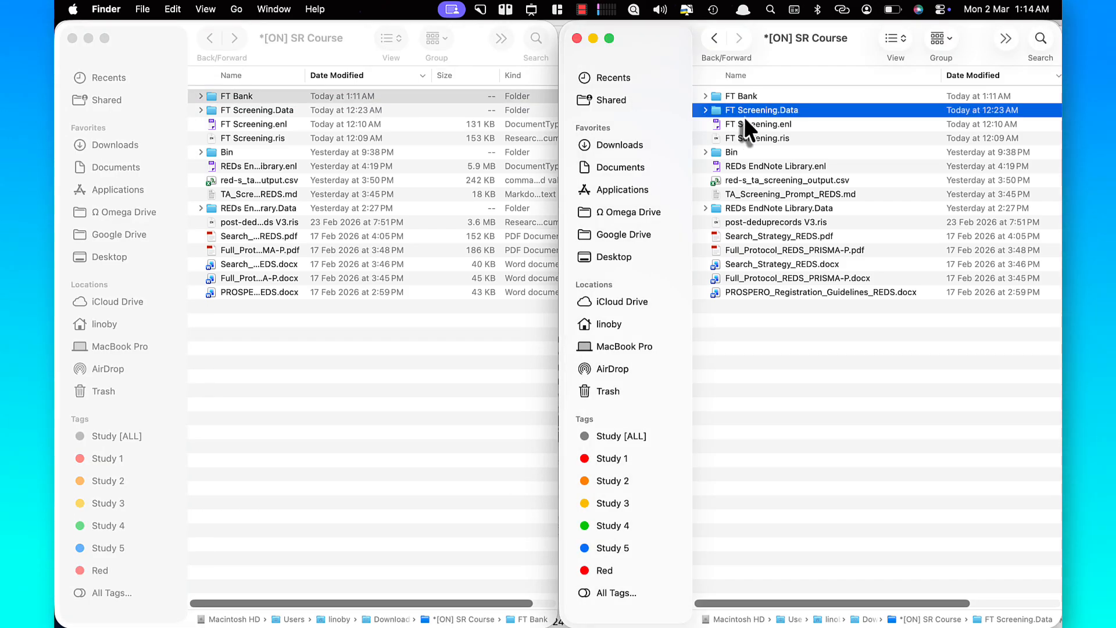
double_click(768, 111)
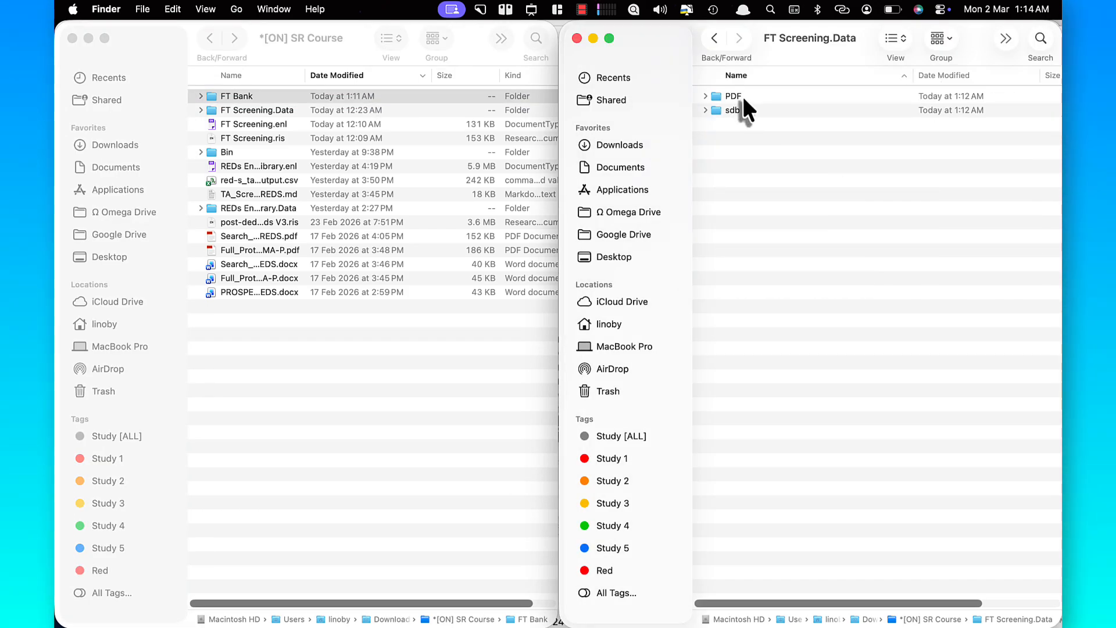
double_click(743, 96)
double_click(743, 96)
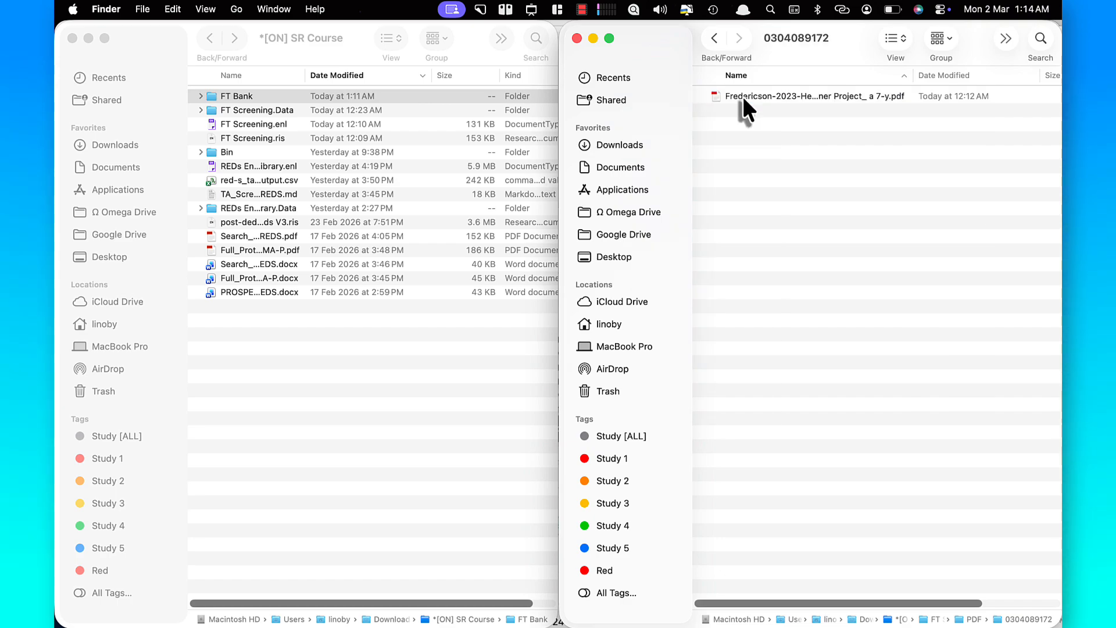
left_click(742, 96)
- Copy the 2023 Healthy Runner Project PDF from the numbered subfolder into the FT Bank folder
double_click(404, 97)
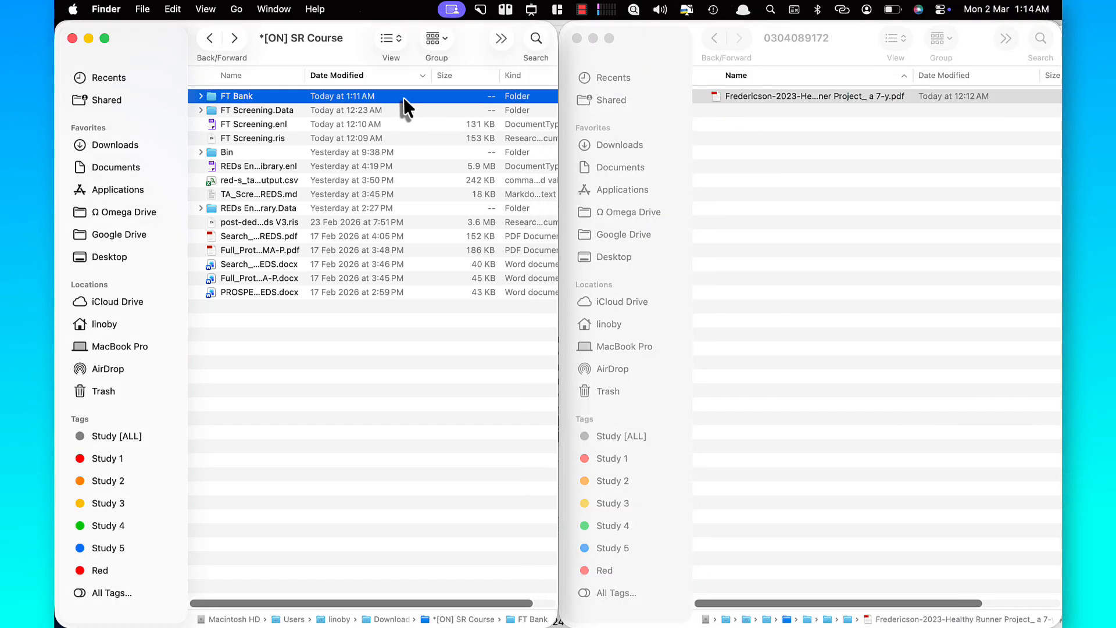
right_click(738, 95)
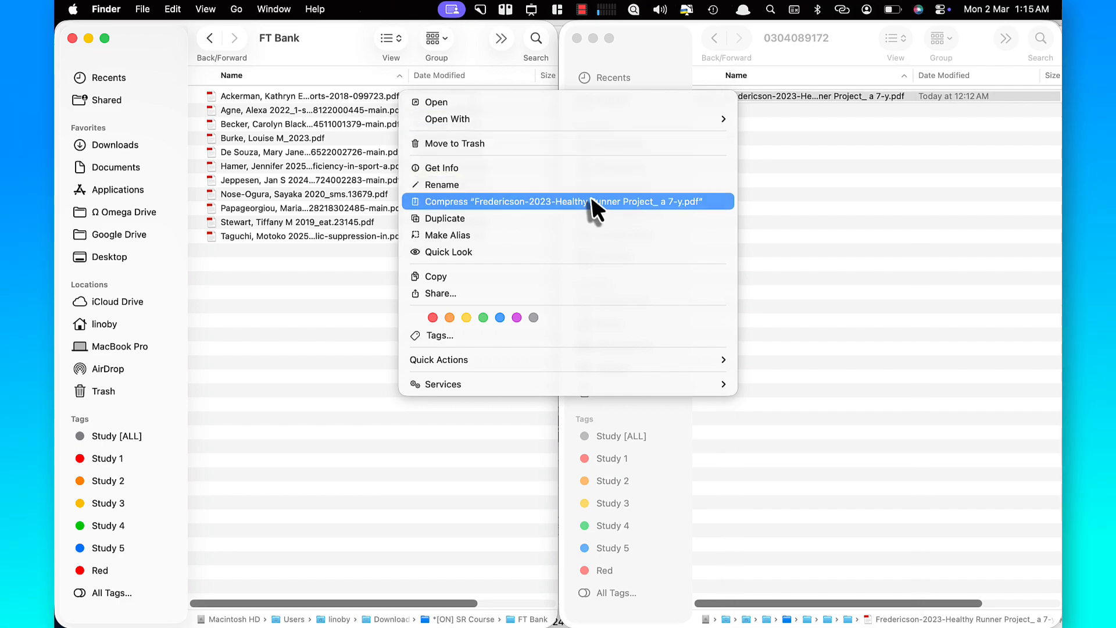
left_click(535, 279)
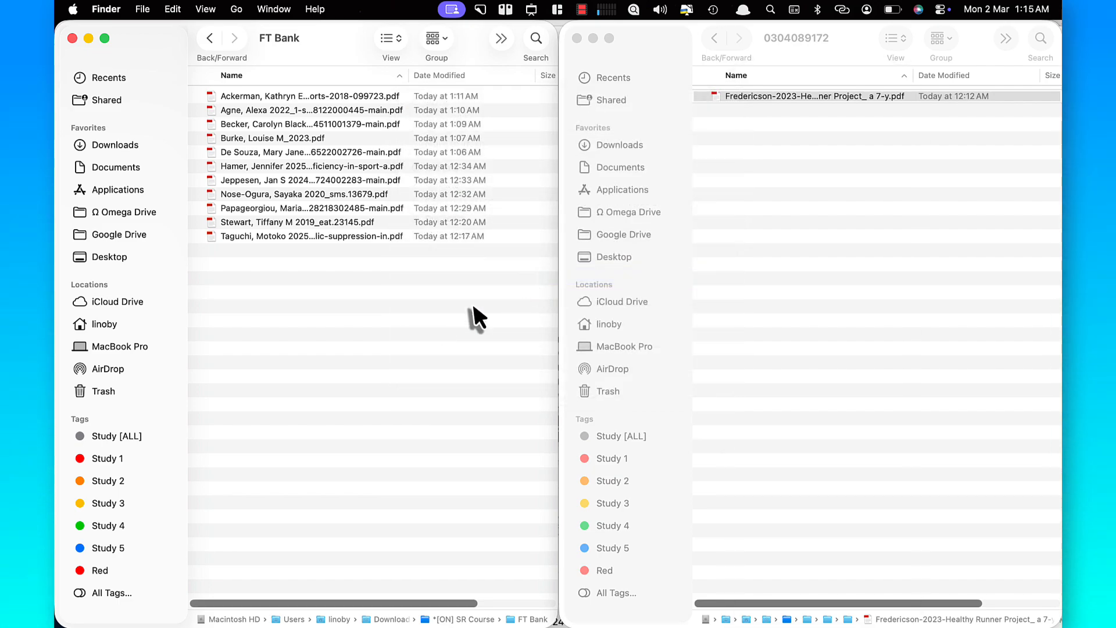
right_click(419, 329)
left_click(429, 343)
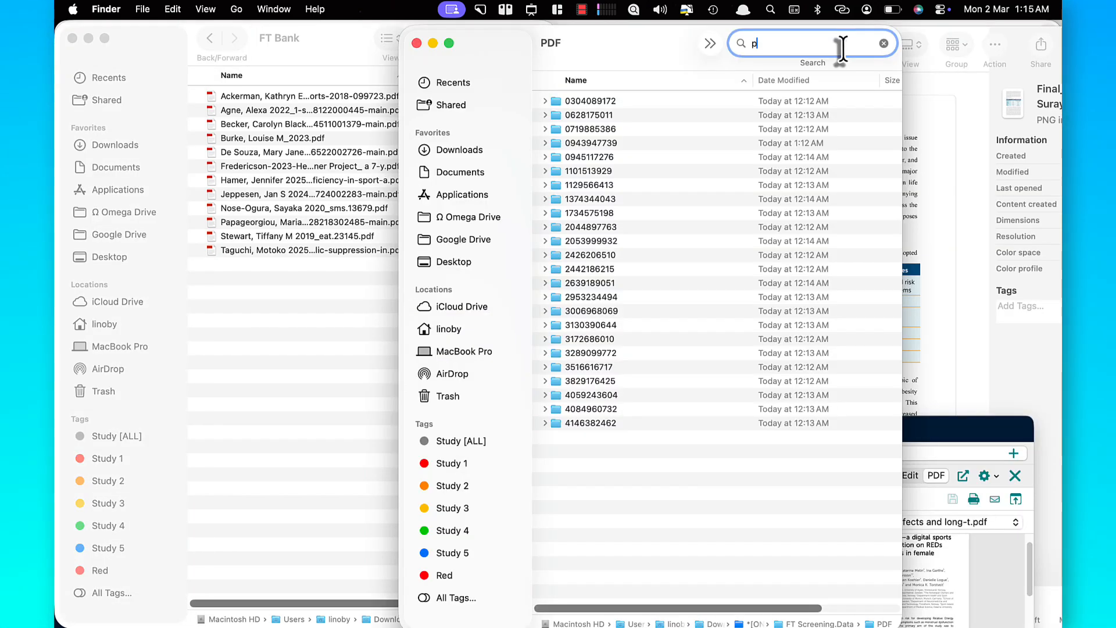
- Search only EndNote's PDF folder for "pdf" and copy all the found PDF files into FT Bank
type("pdf")
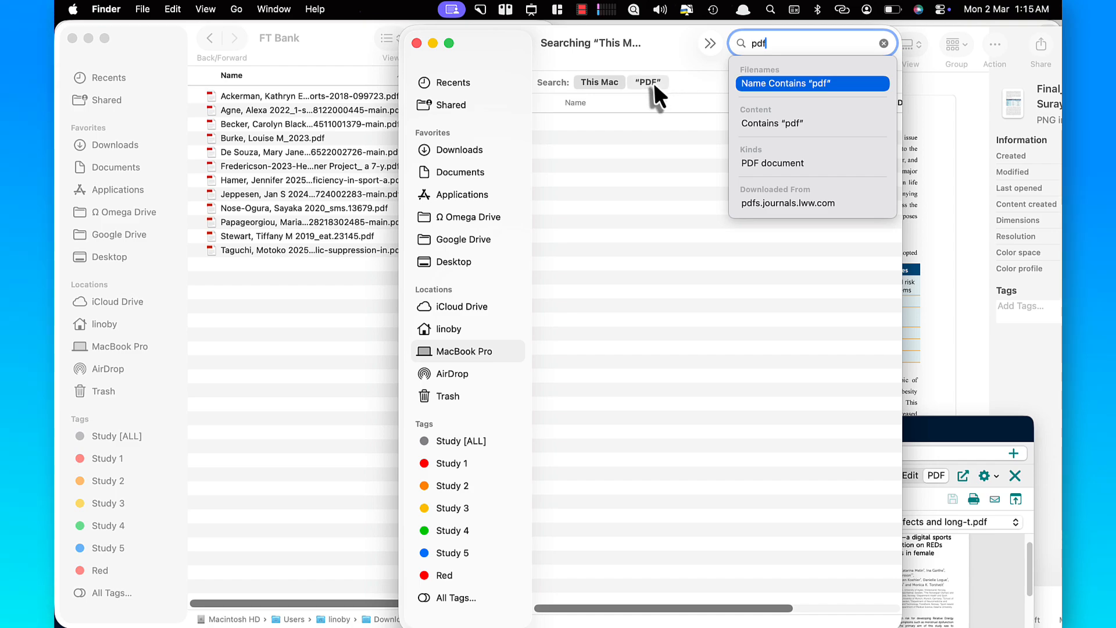
left_click(651, 82)
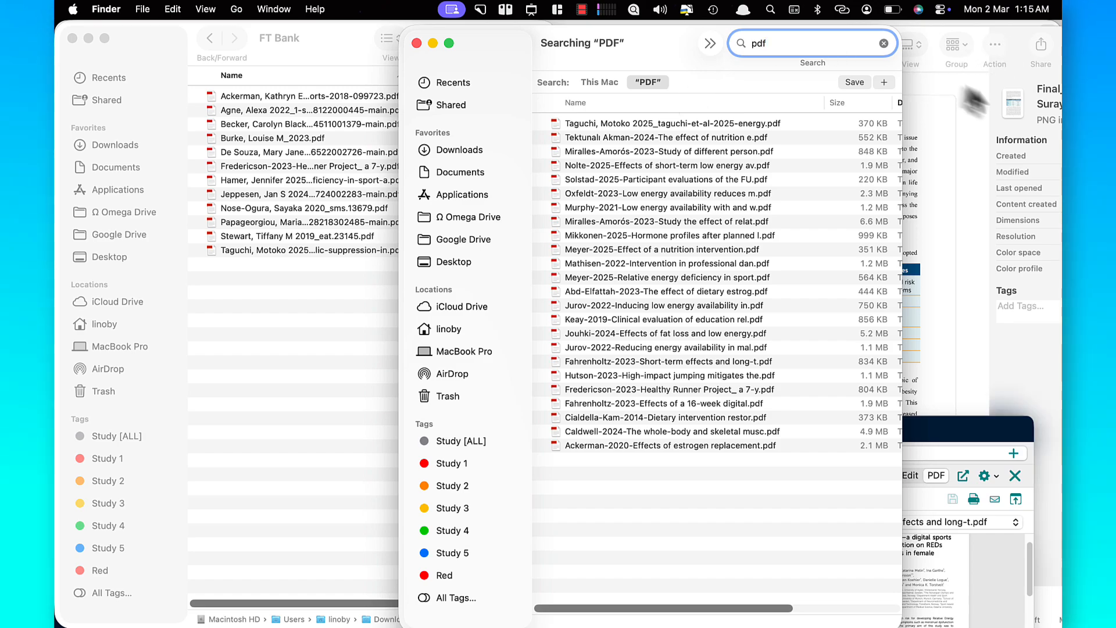
left_click(657, 124)
left_click(657, 123)
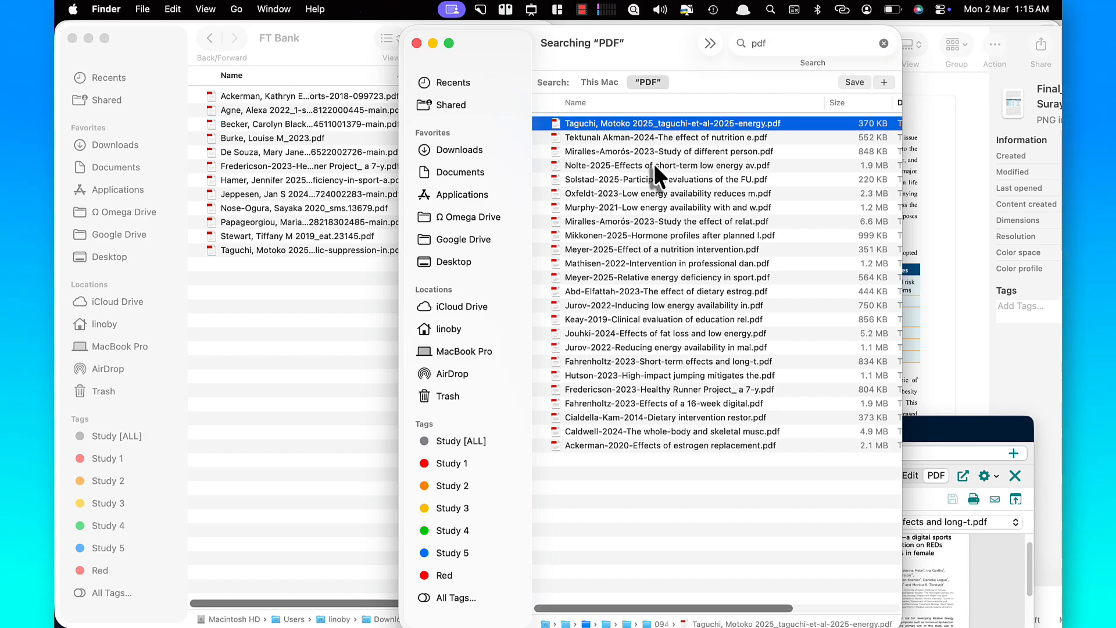
left_click(627, 445, "shift")
right_click(626, 446)
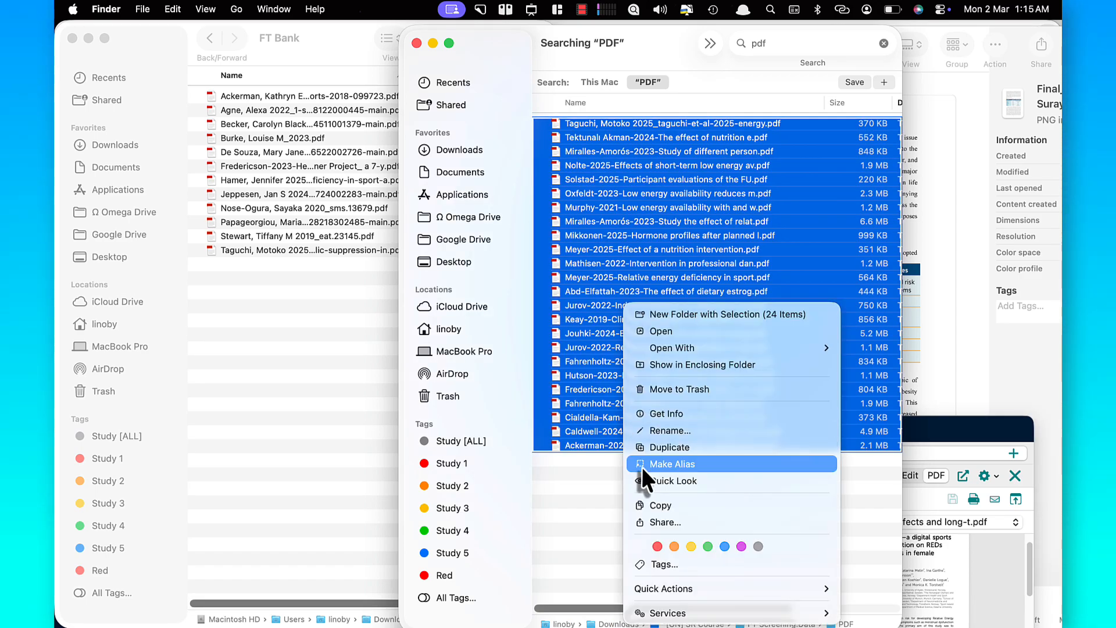
left_click(649, 510)
left_click(372, 417)
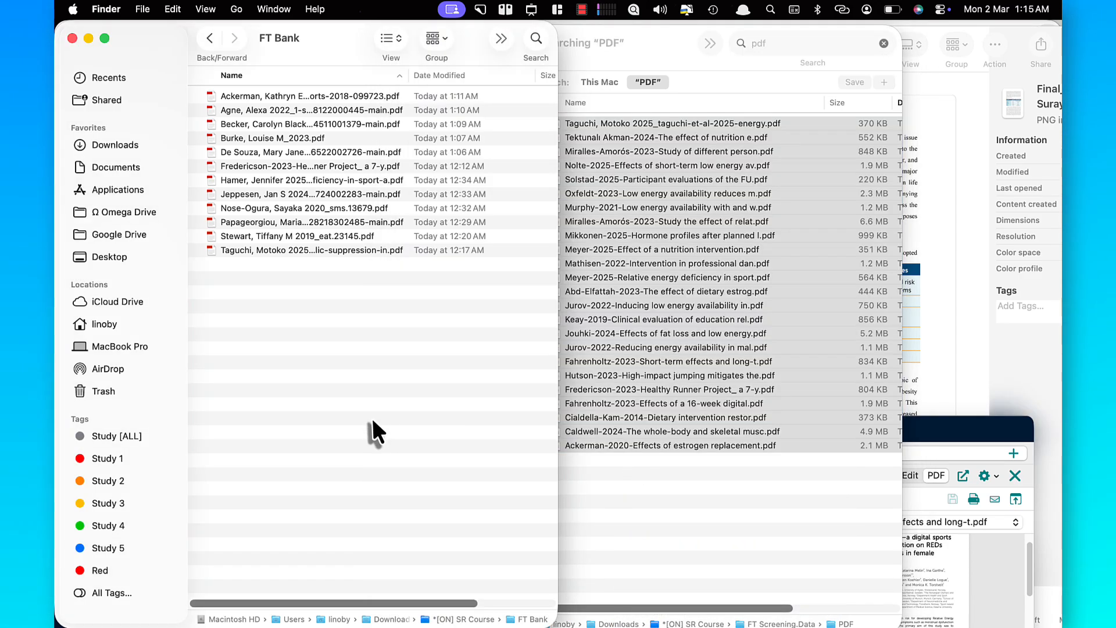
key("super+v")
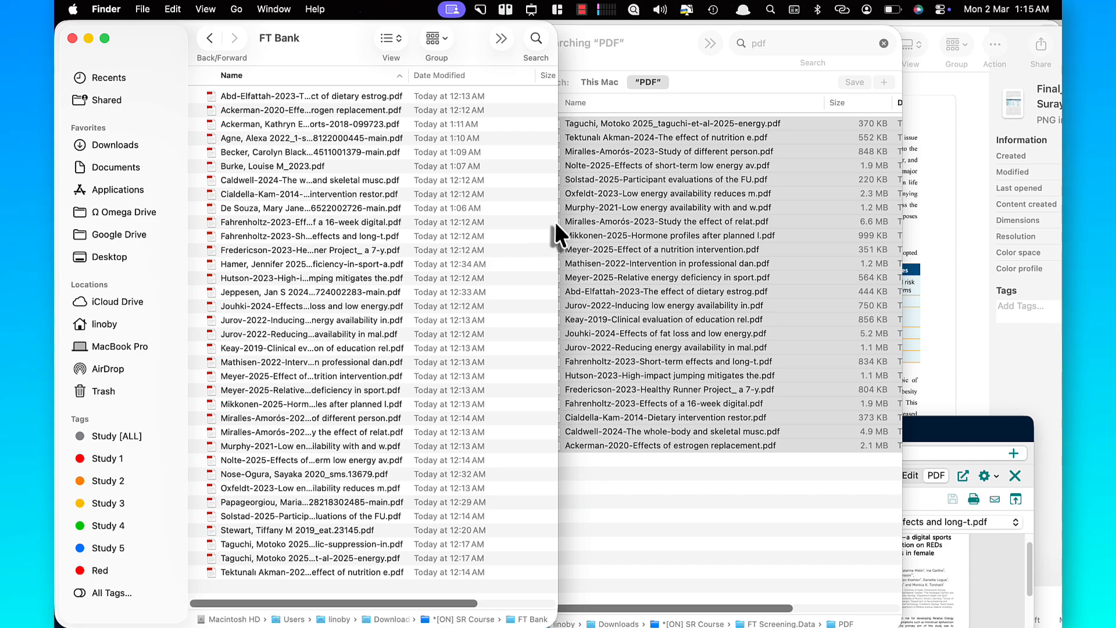
- Widen the FT Bank window and look through the full names of the collected PDFs
left_click_drag(556, 222, 889, 231)
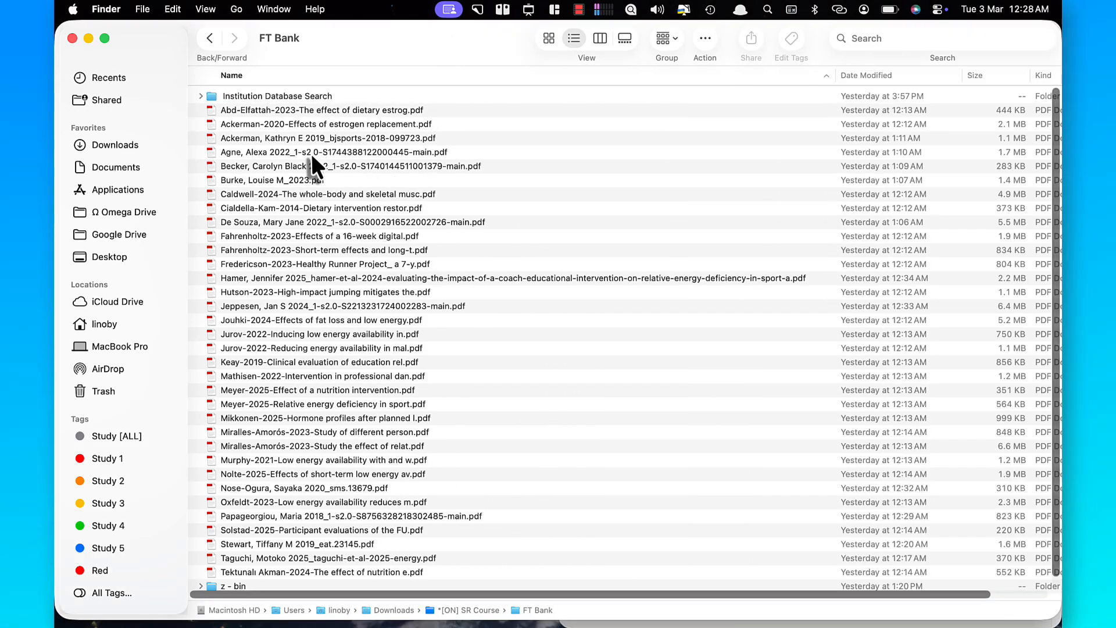
scroll(311, 153, "down", 1)
scroll(308, 153, "up", 1)
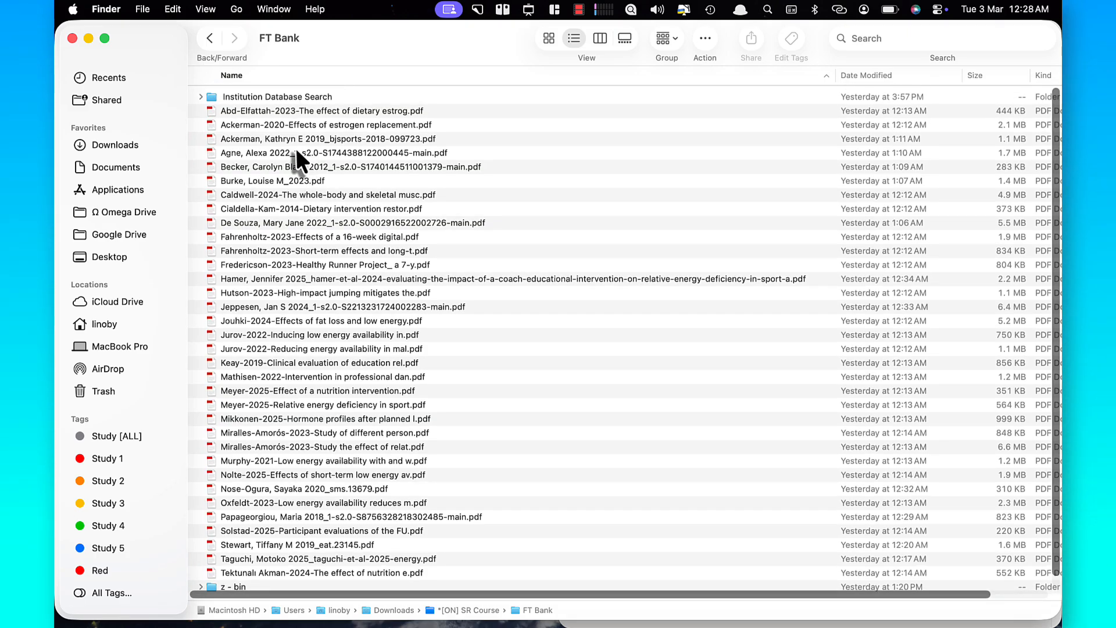